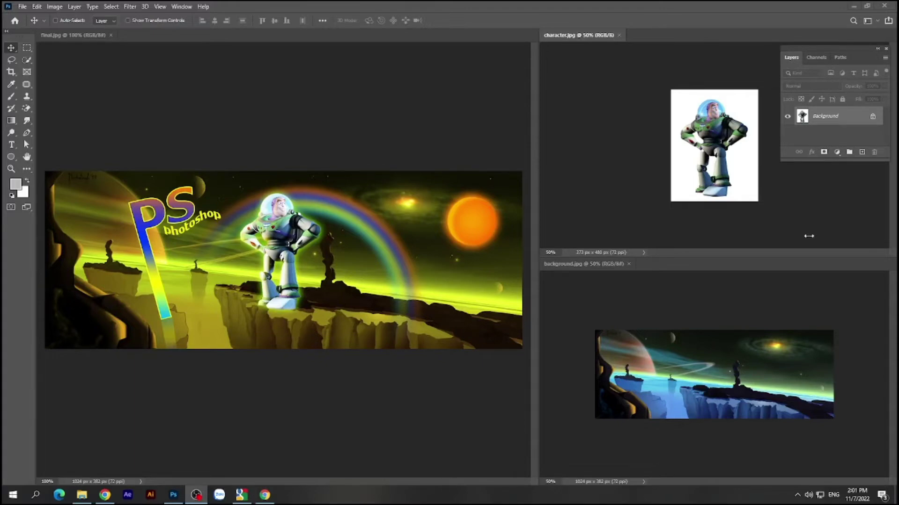
Bring the background.jpg window to the front so it can be closed, leaving final.jpg.
click(699, 318)
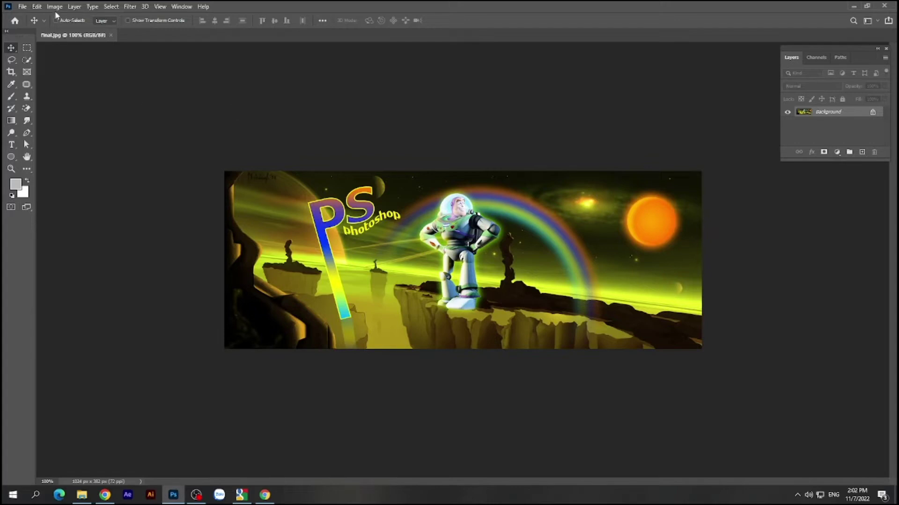
Duplicate the composite as 'n' and tile both documents 2-up Horizontal.
click(55, 7)
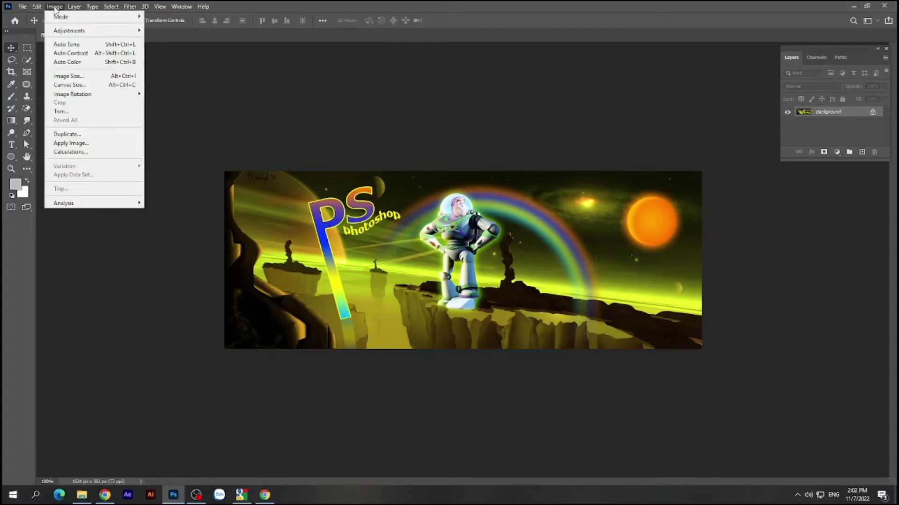
click(67, 134)
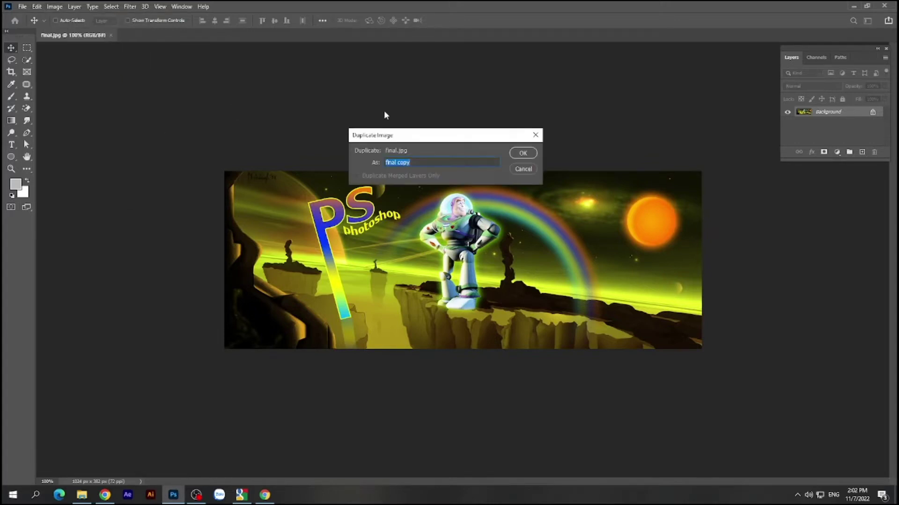
text(n)
click(522, 154)
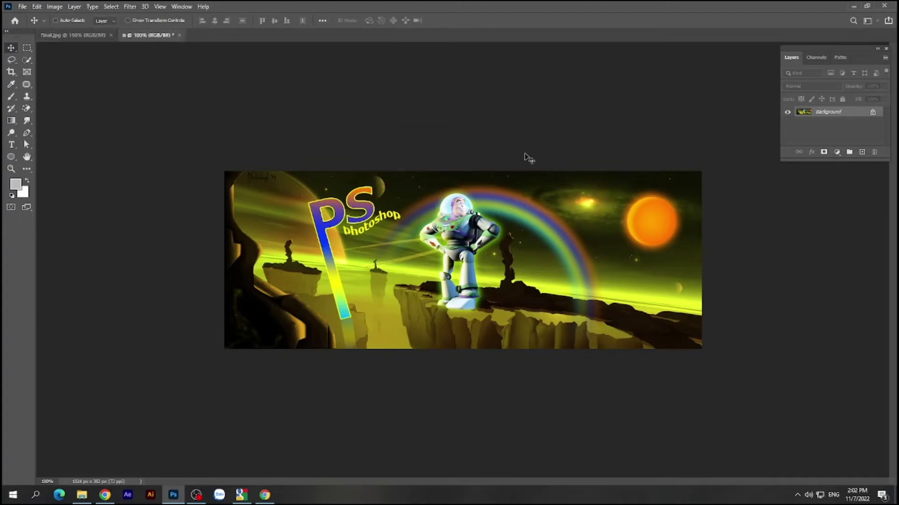
click(180, 7)
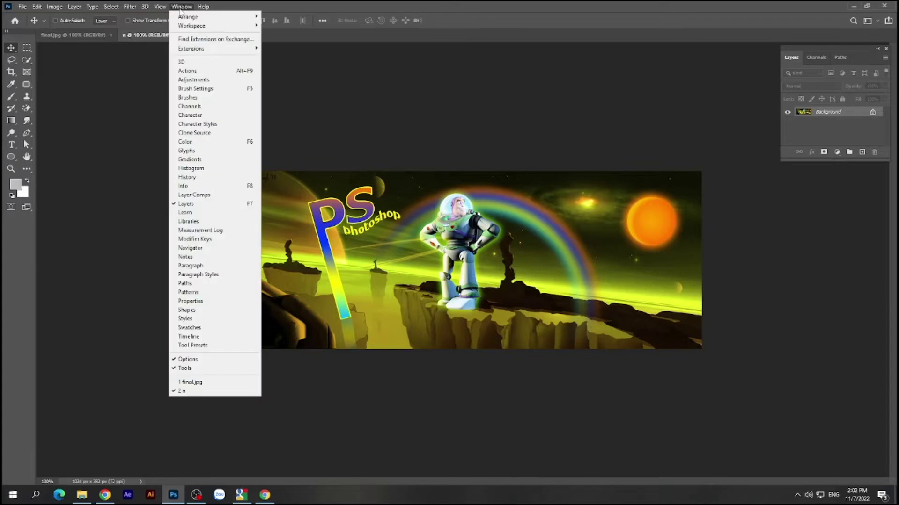
mouse_move(188, 16)
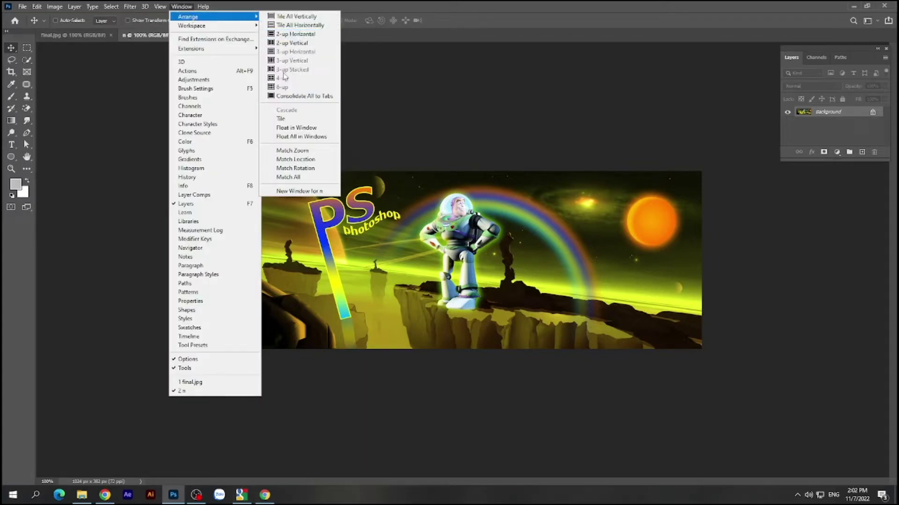
click(283, 35)
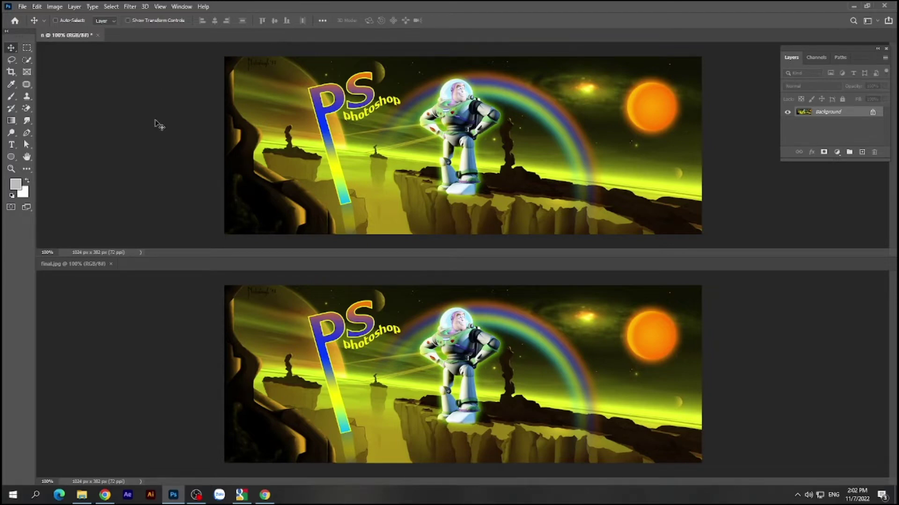
Reset default colours and fill n's Background layer with solid black.
key(d)
key(alt+BackSpace)
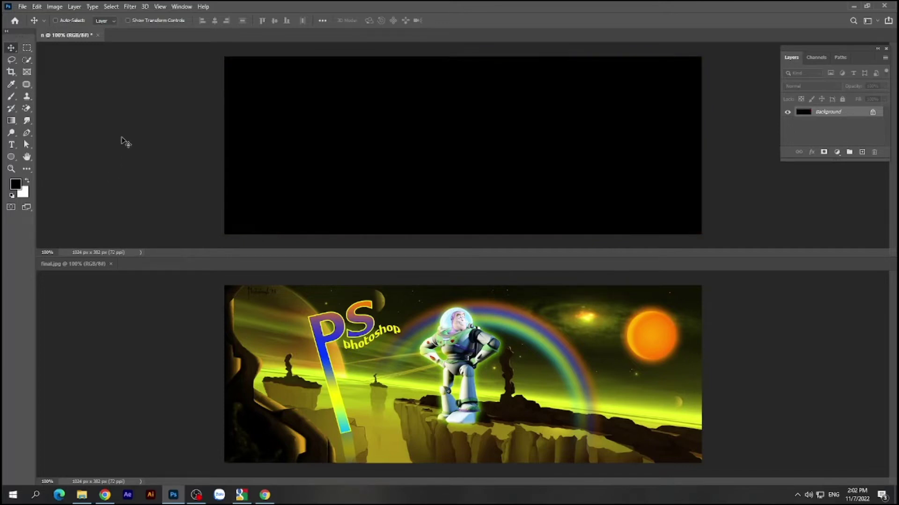
click(23, 8)
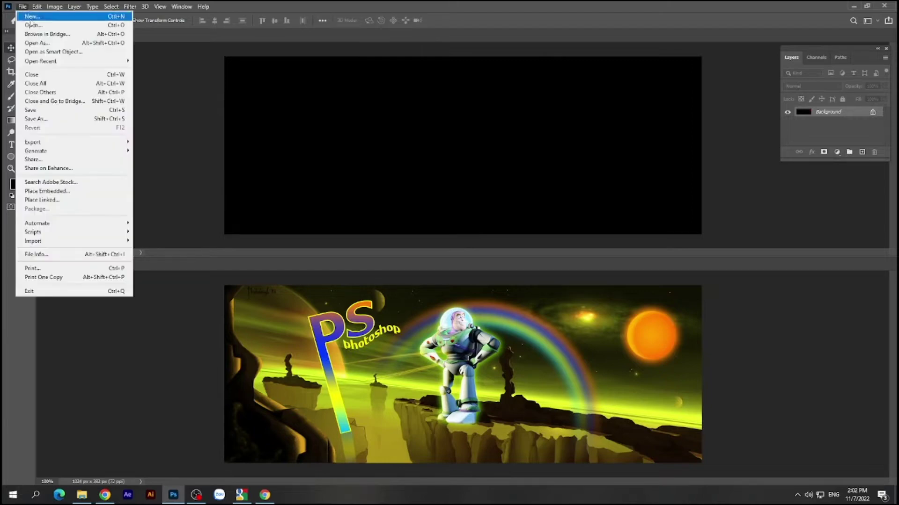
Open background.jpg as a new document.
click(32, 25)
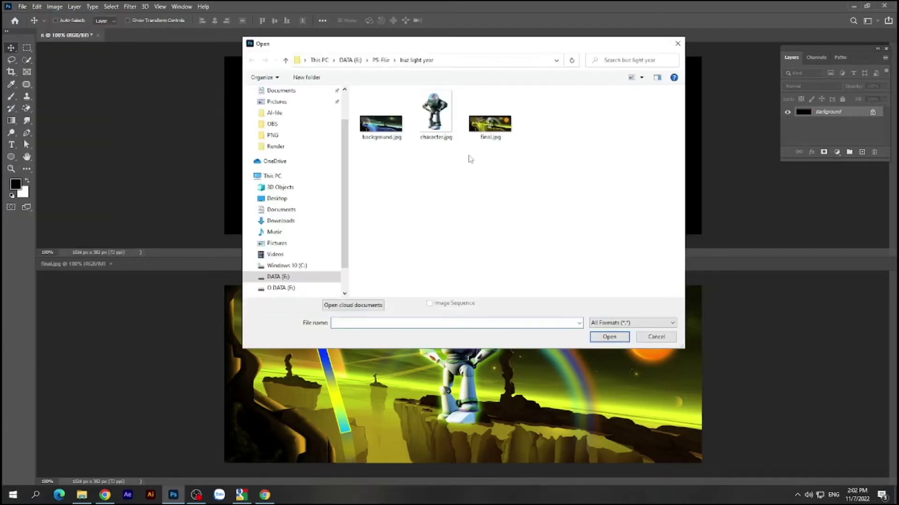
click(381, 122)
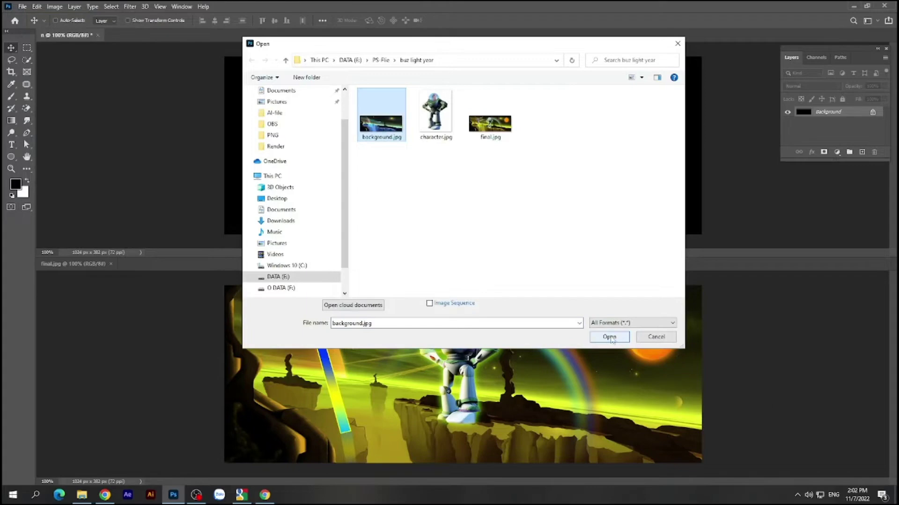
click(610, 337)
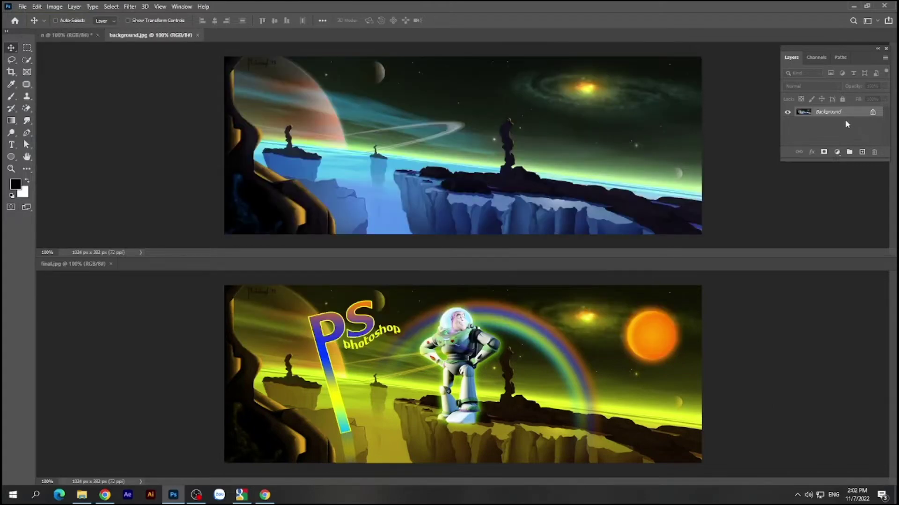
Copy the landscape into final.jpg as Layer 1 and hide it for comparison.
drag(846, 114, 582, 351)
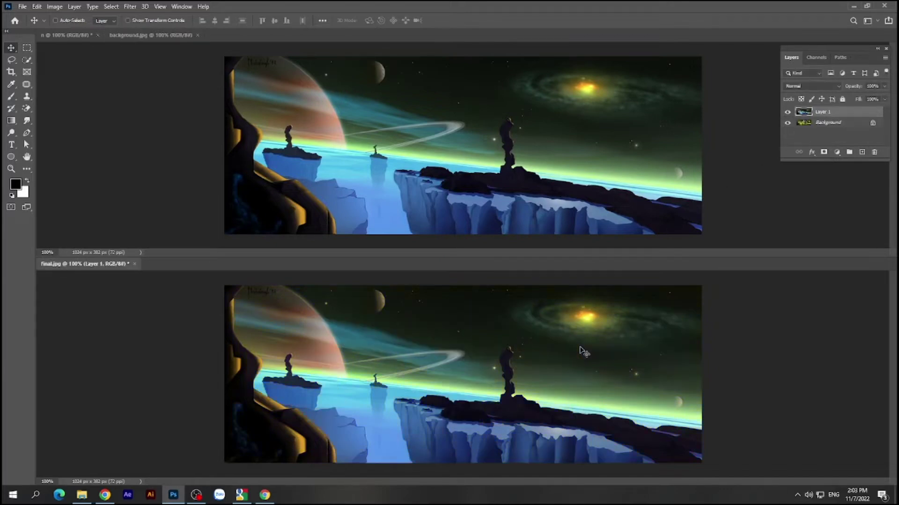
click(788, 112)
click(400, 175)
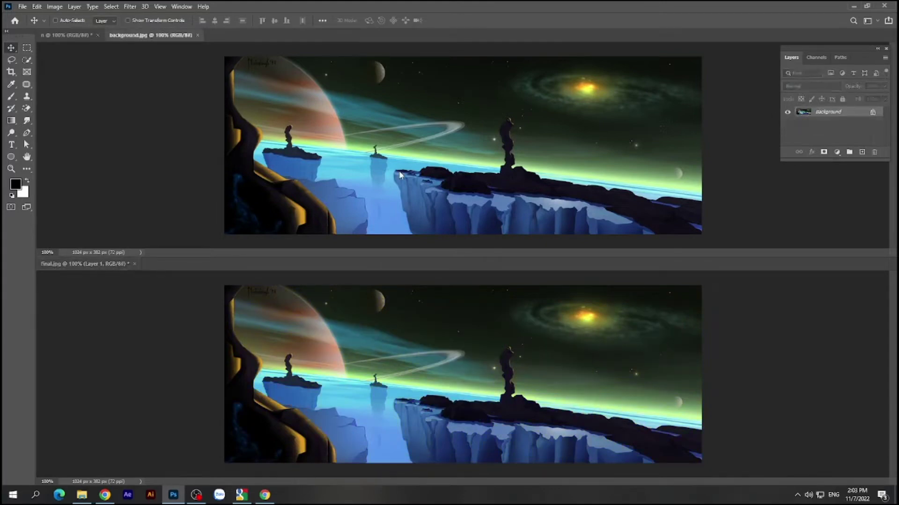
Close background.jpg, copy Layer 1 into n, and hide Layer 1 in final.jpg.
click(197, 35)
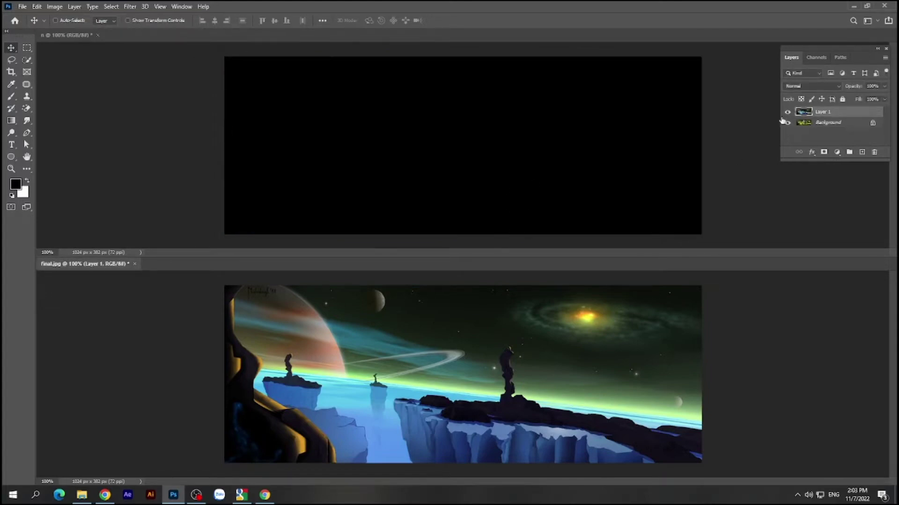
drag(843, 113, 561, 133)
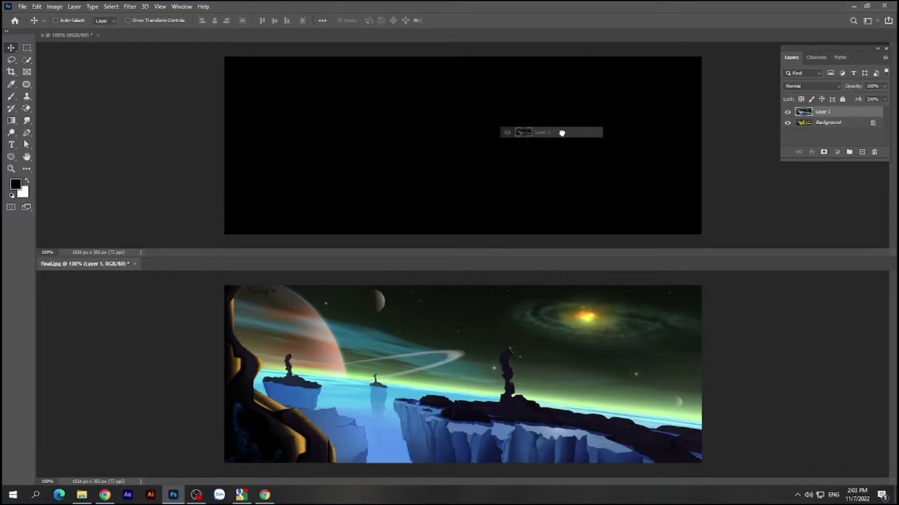
drag(562, 133, 562, 136)
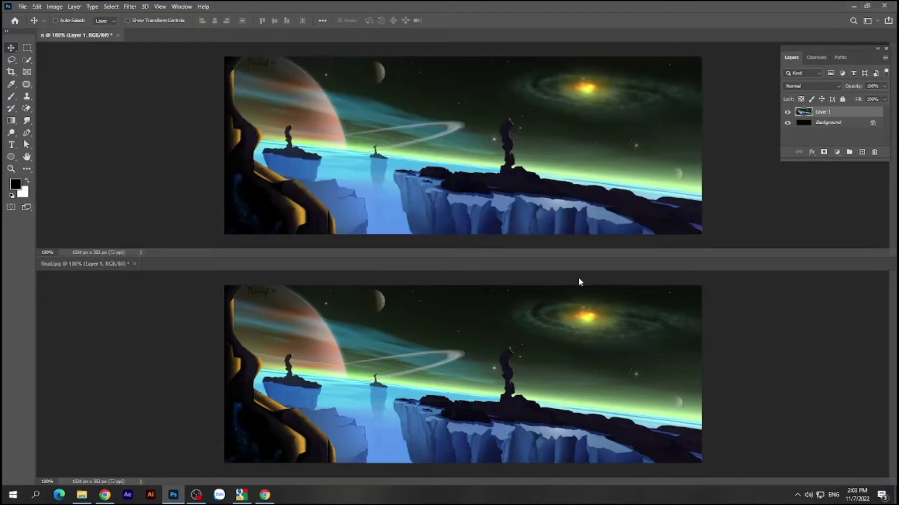
click(569, 336)
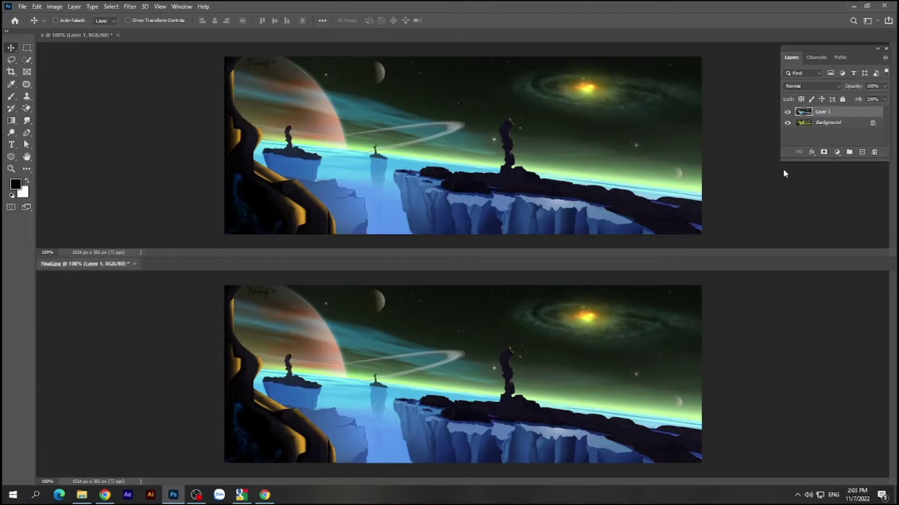
click(787, 112)
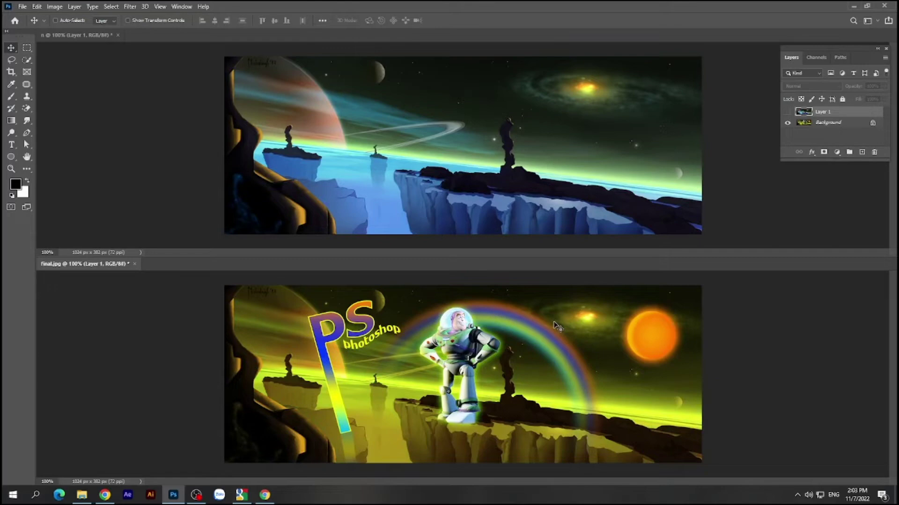
click(582, 137)
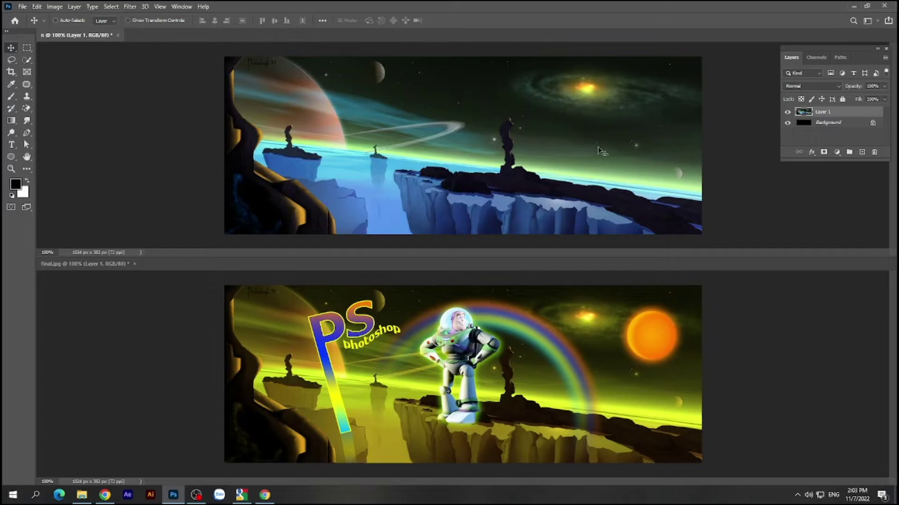
click(54, 7)
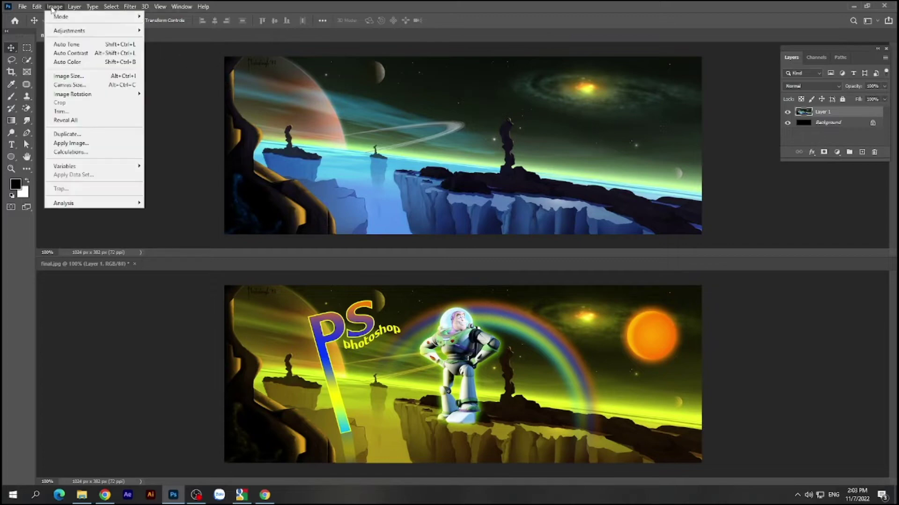
mouse_move(68, 30)
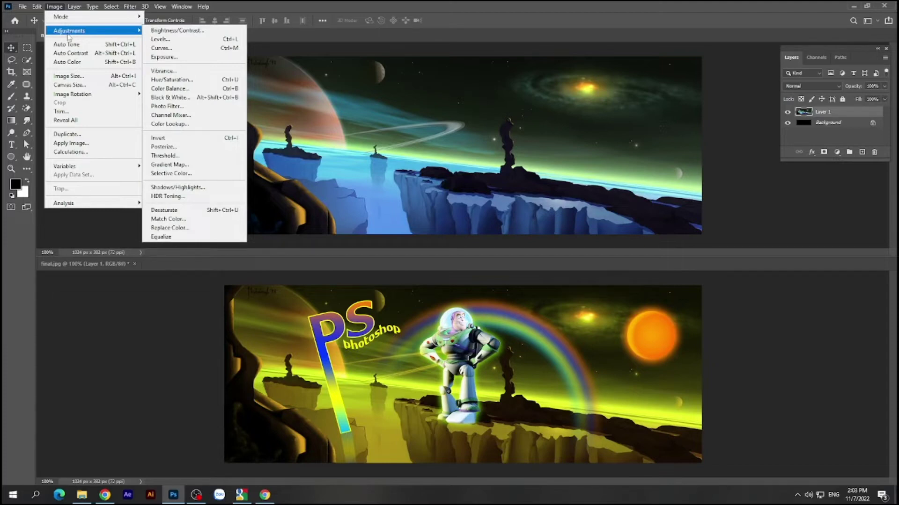
Preview a Photo Filter on n using Warming Filter (81) at 100% density.
click(173, 107)
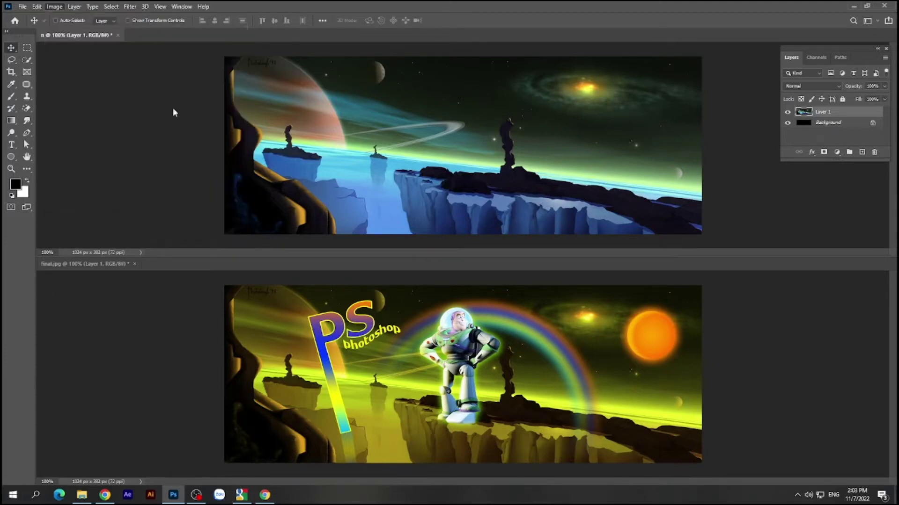
drag(419, 120, 546, 74)
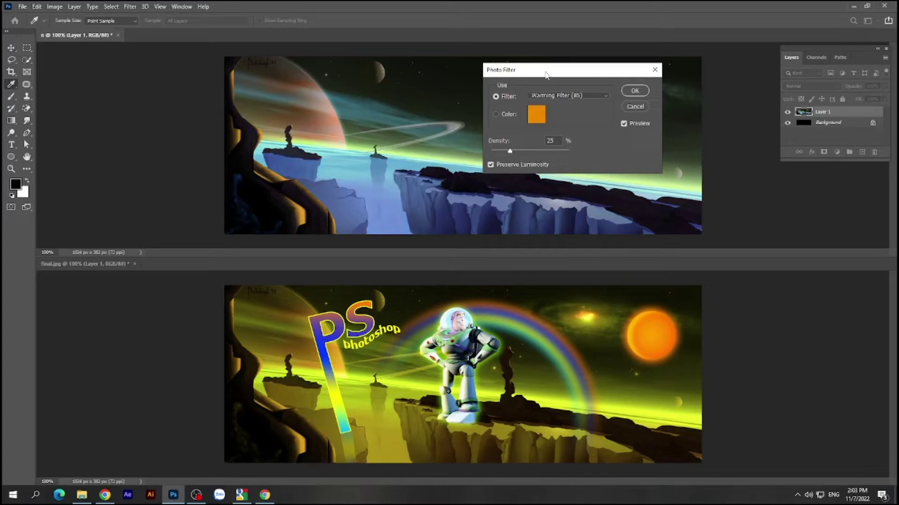
click(602, 96)
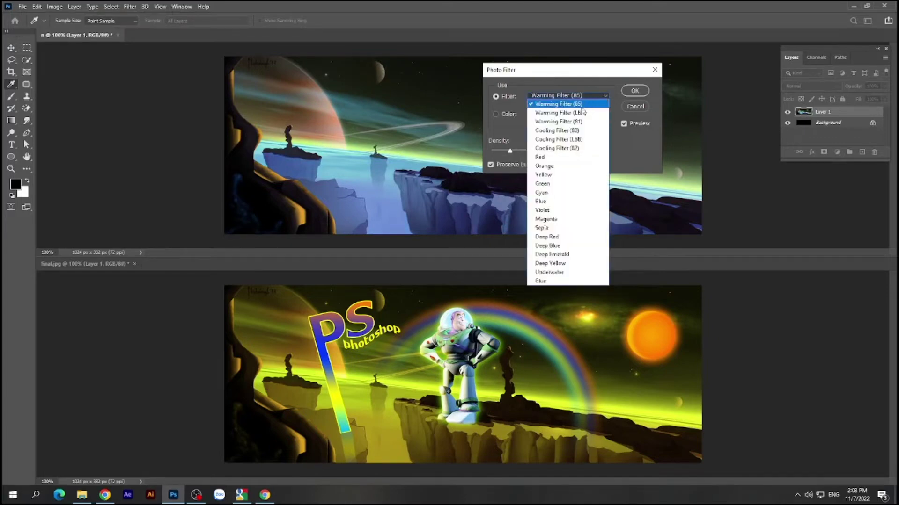
click(555, 122)
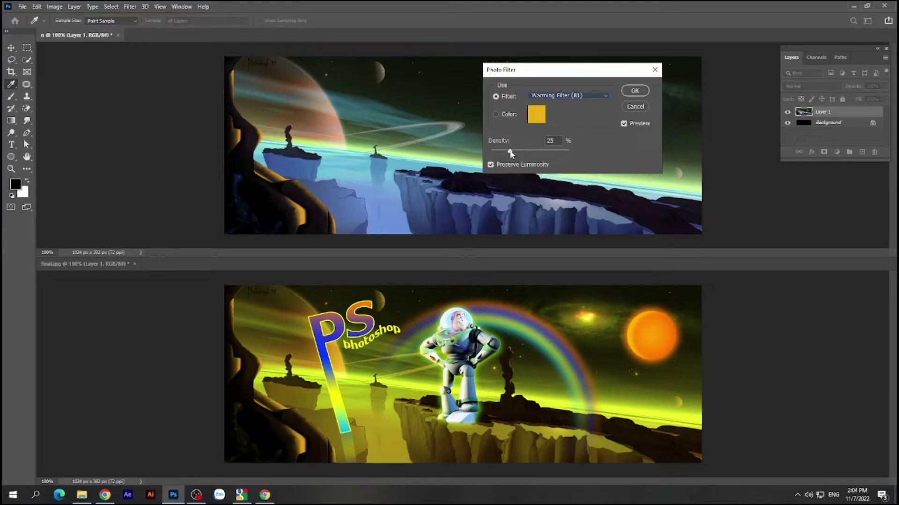
drag(511, 153, 570, 156)
drag(566, 78, 604, 44)
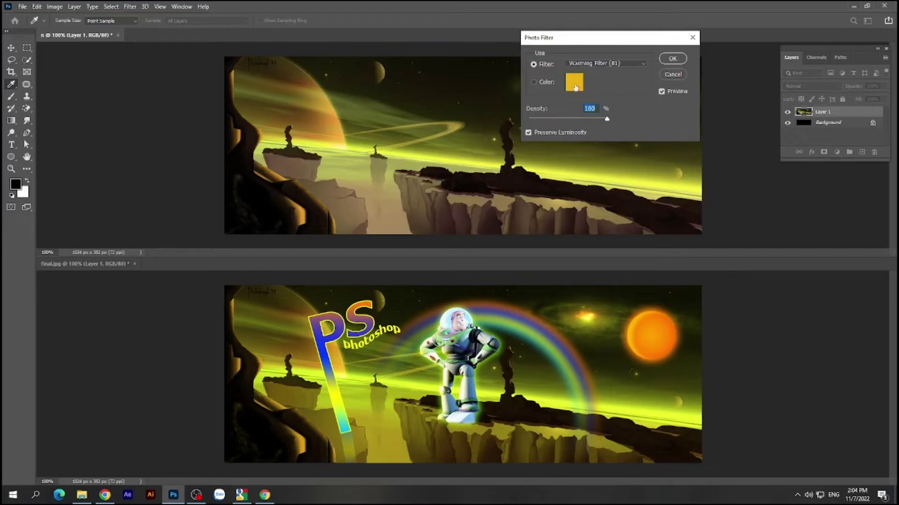
click(575, 87)
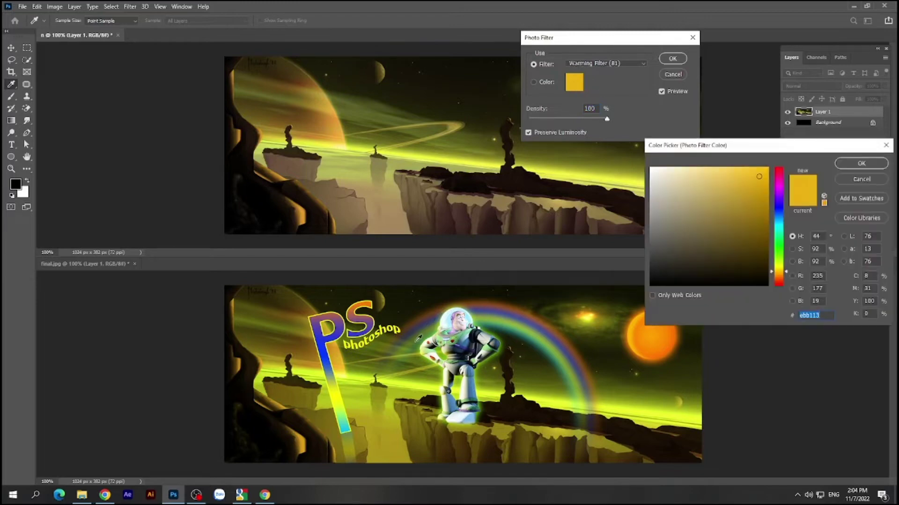
Change the photo filter colour to golden yellow at 100% density, preserving luminosity, and apply it.
click(394, 381)
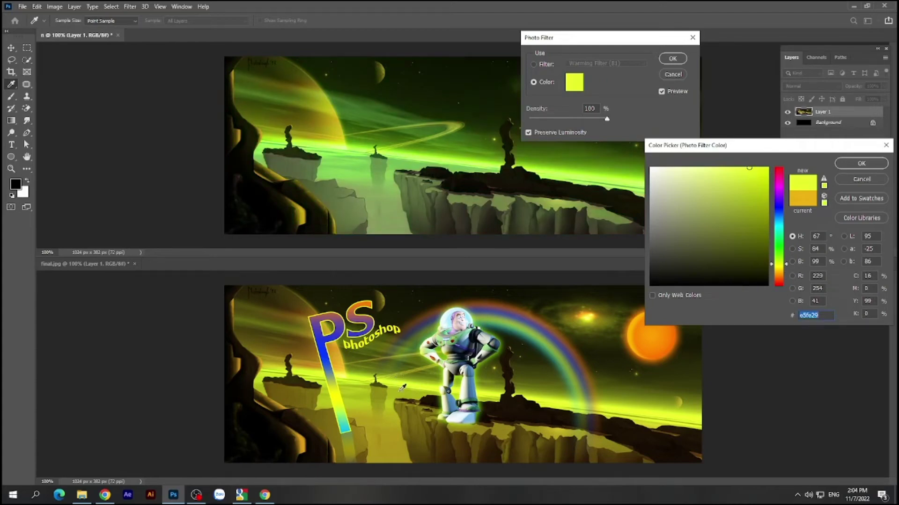
click(336, 394)
click(785, 267)
drag(785, 267, 785, 270)
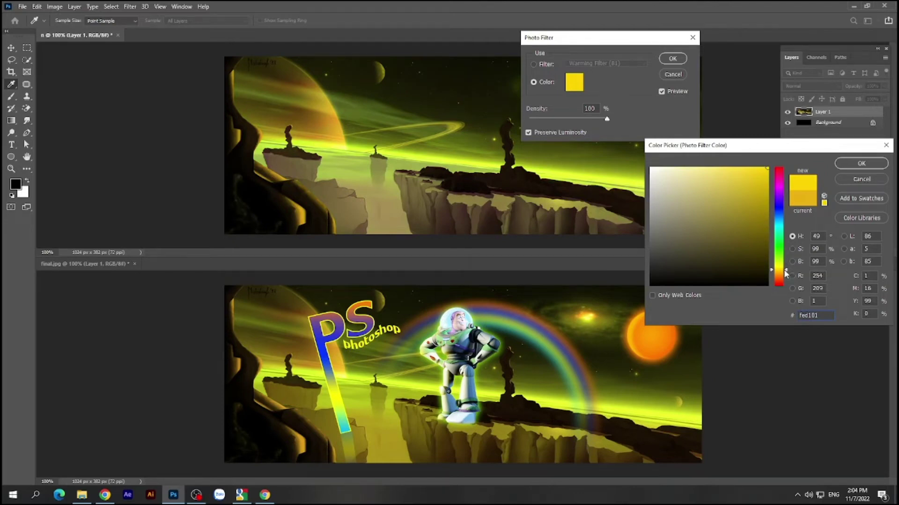
click(860, 164)
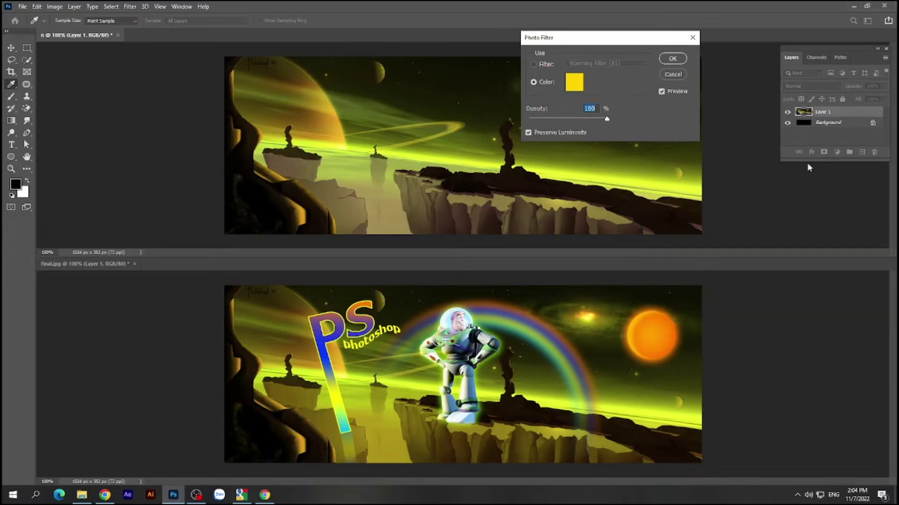
key(Return)
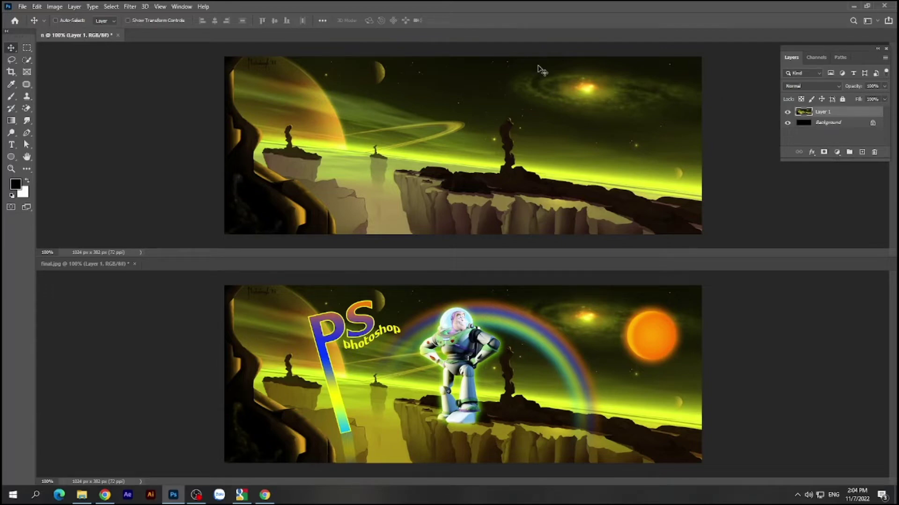
click(54, 6)
mouse_move(69, 30)
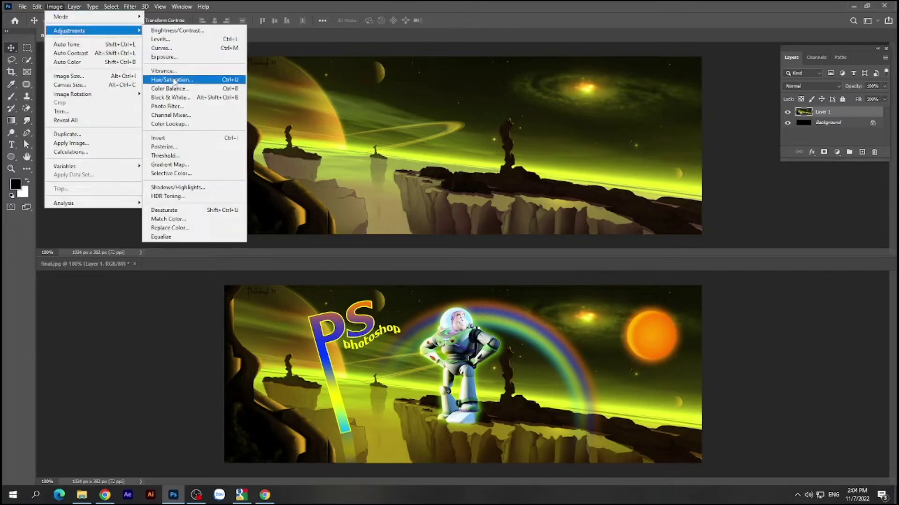
Apply Hue/Saturation with Hue +4 and Saturation +24 to the n landscape.
click(173, 80)
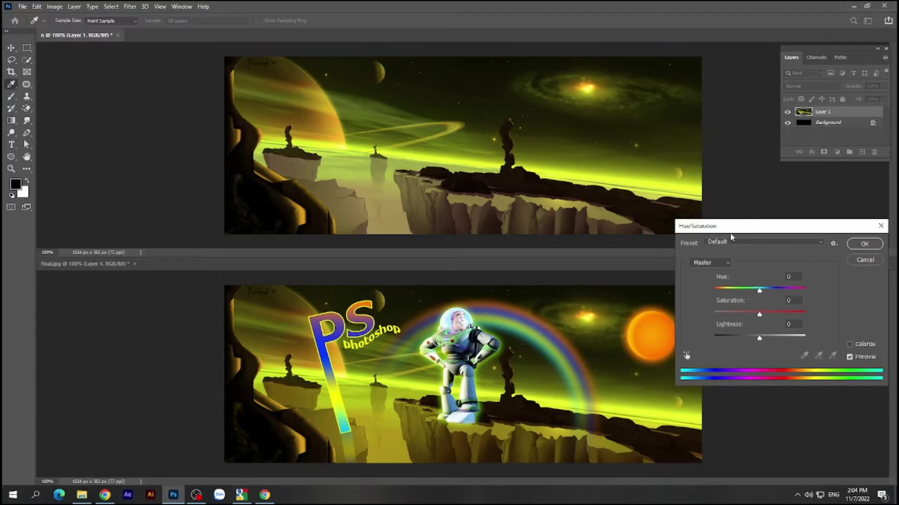
drag(738, 232, 680, 193)
drag(702, 277, 714, 277)
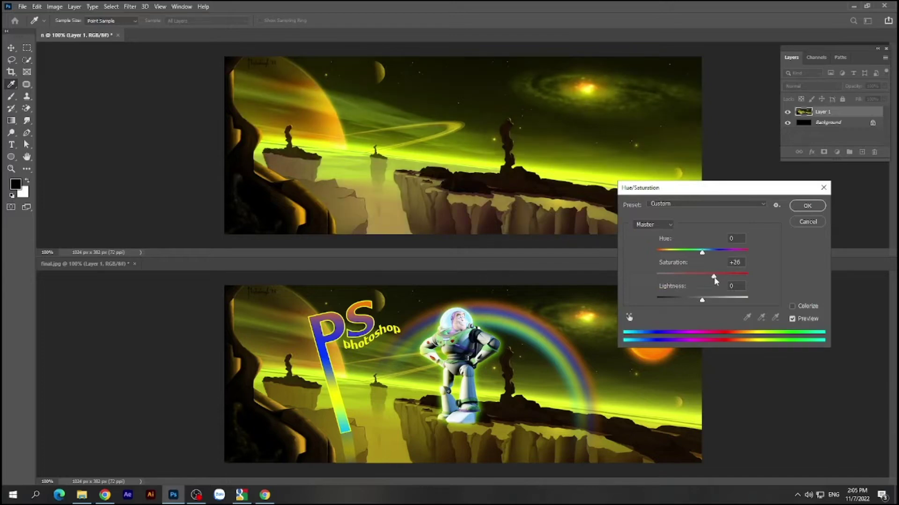
drag(715, 278, 713, 277)
click(713, 278)
drag(705, 257, 704, 257)
drag(704, 257, 705, 257)
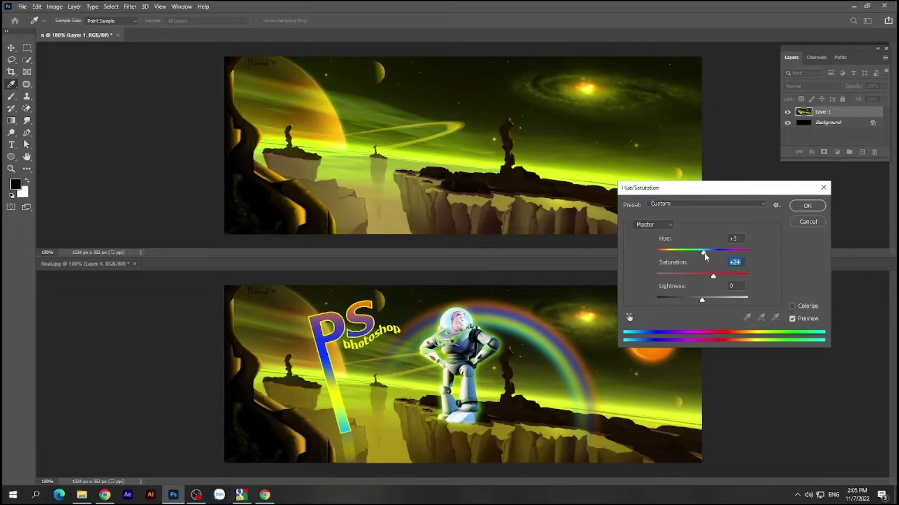
click(704, 255)
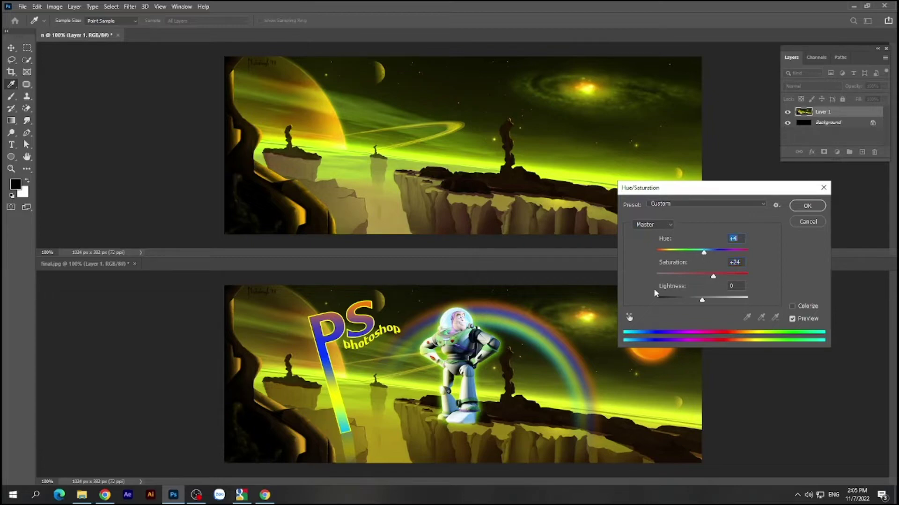
click(807, 205)
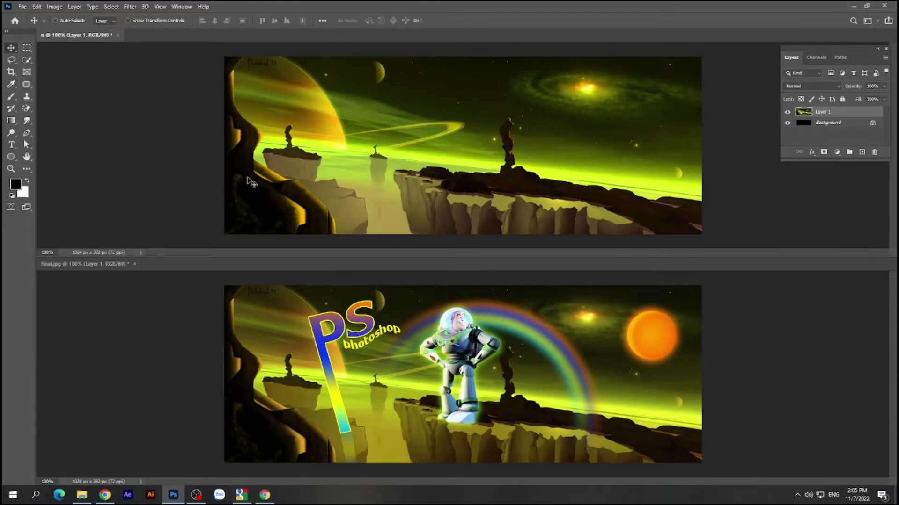
Open character.jpg and float it in its own enlarged window.
click(22, 7)
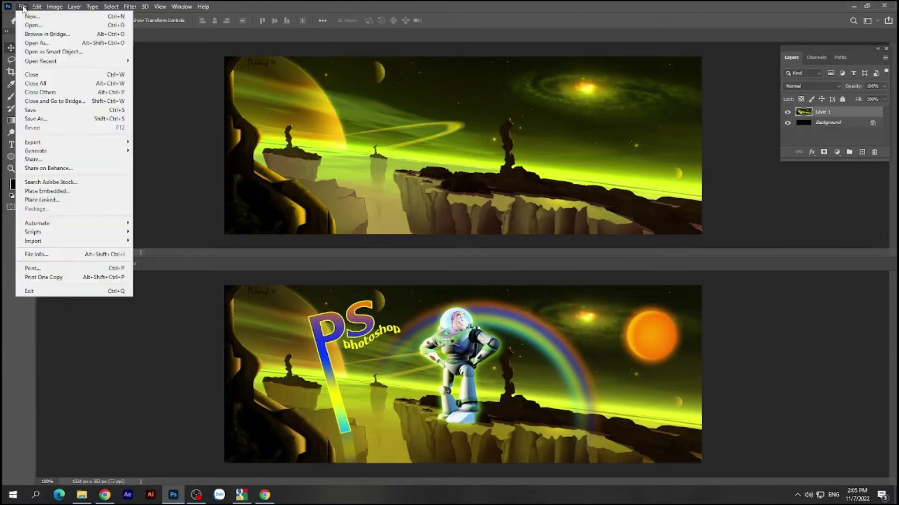
click(40, 26)
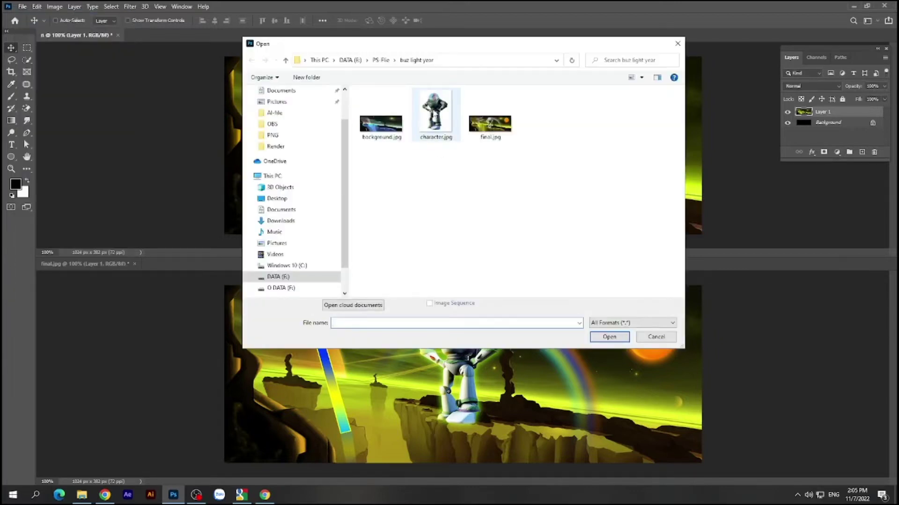
click(435, 114)
click(609, 337)
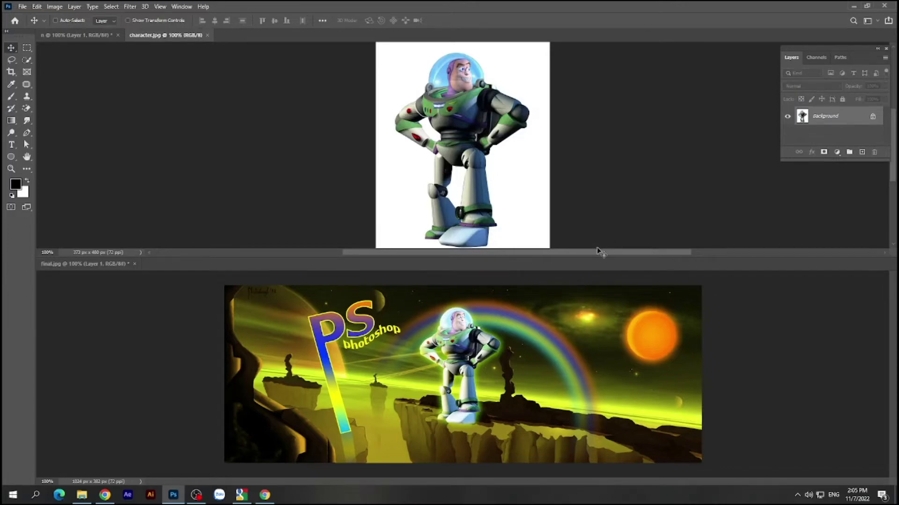
drag(178, 39, 183, 69)
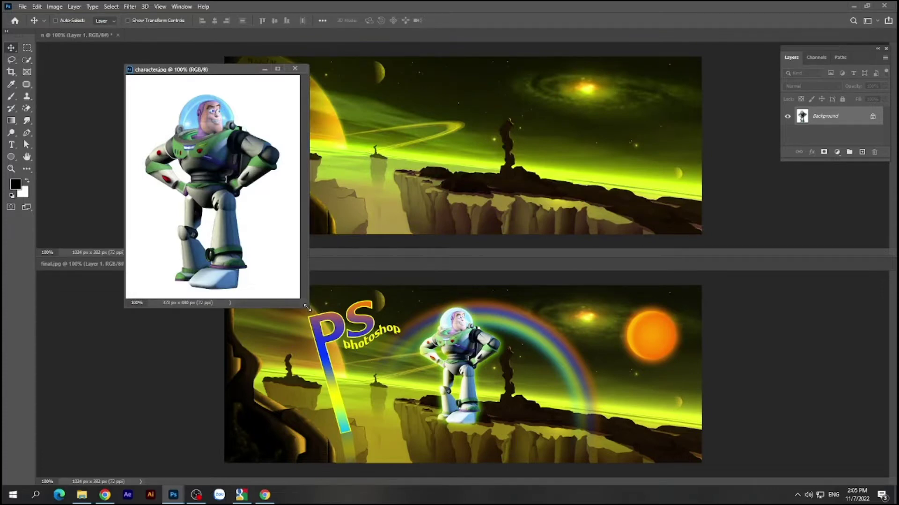
mouse_move(308, 307)
mouse_down()
mouse_move(426, 384)
mouse_move(486, 403)
mouse_up()
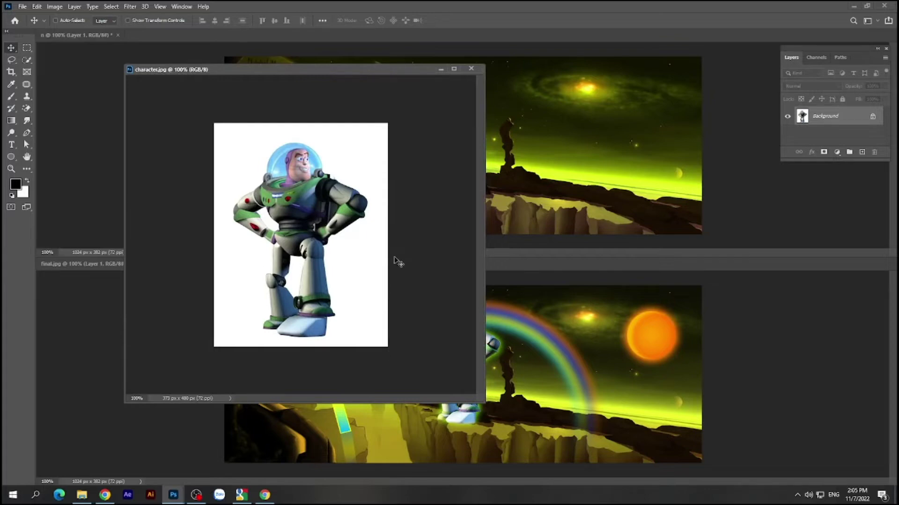
click(26, 109)
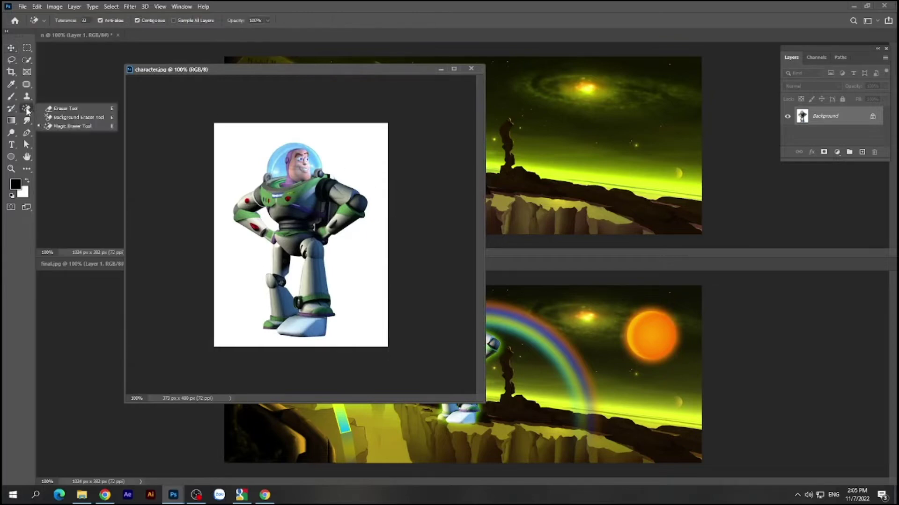
Magic-erase the white background around Buzz and between his legs.
click(59, 126)
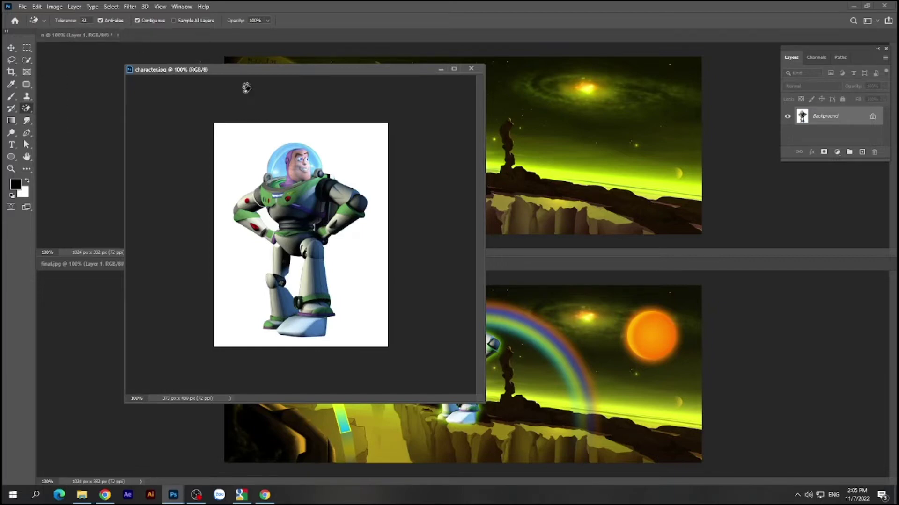
click(370, 151)
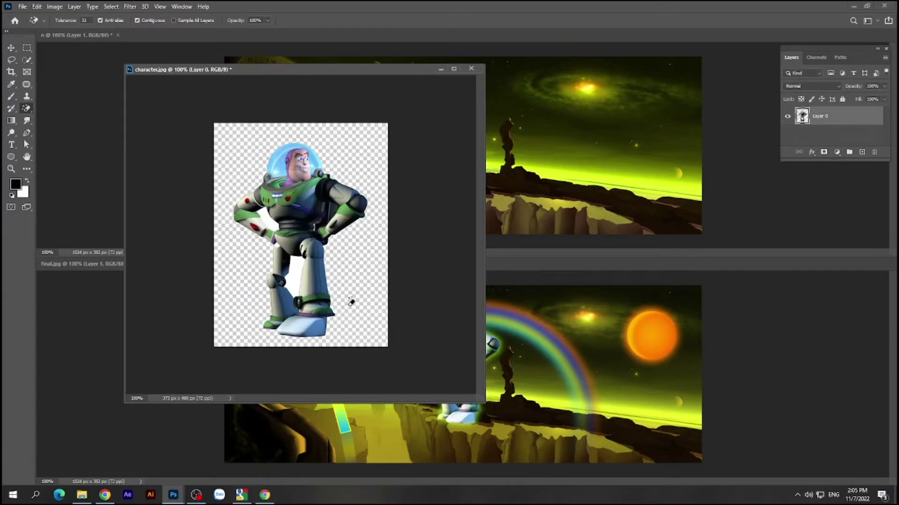
click(299, 267)
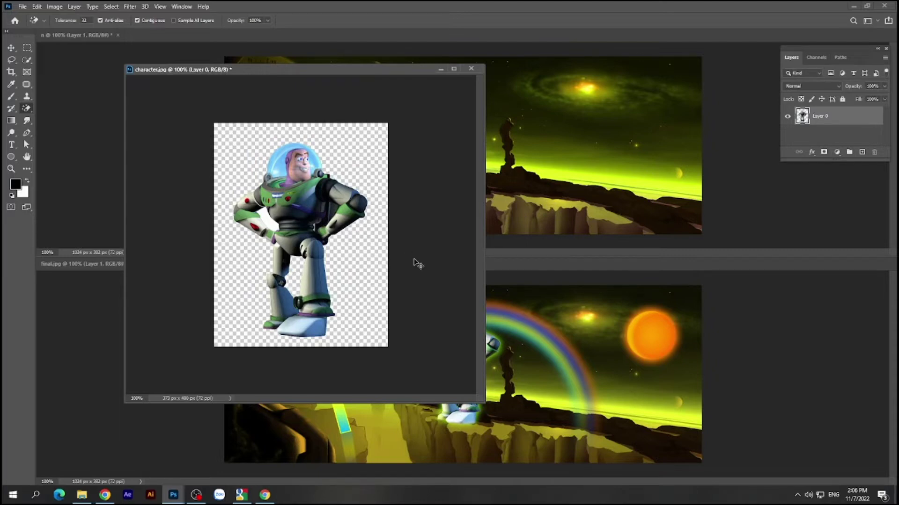
Zoom in and, at Tolerance 10, erase the white patch between arm and torso.
scroll(417, 264, up, 1)
scroll(426, 260, up, 1)
mouse_move(436, 261)
mouse_down()
mouse_move(440, 293)
mouse_move(461, 309)
mouse_up()
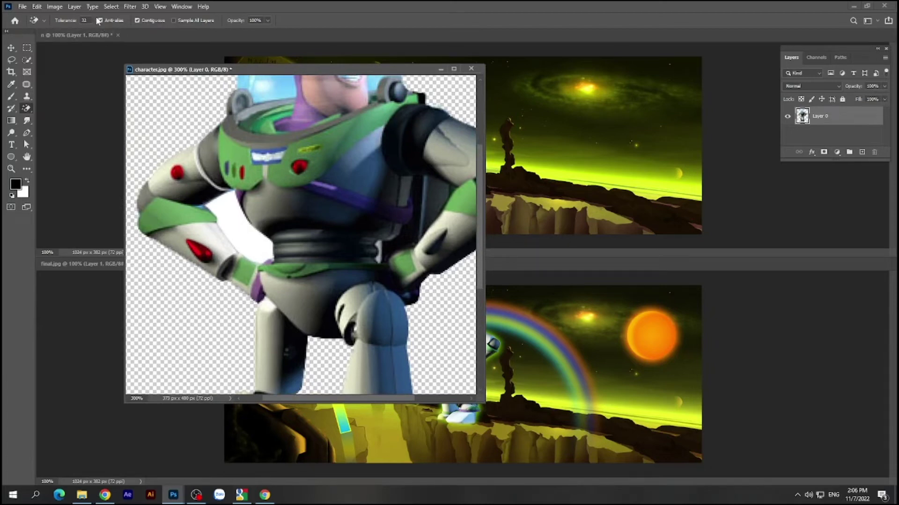
click(72, 22)
text(10)
key(Return)
click(239, 224)
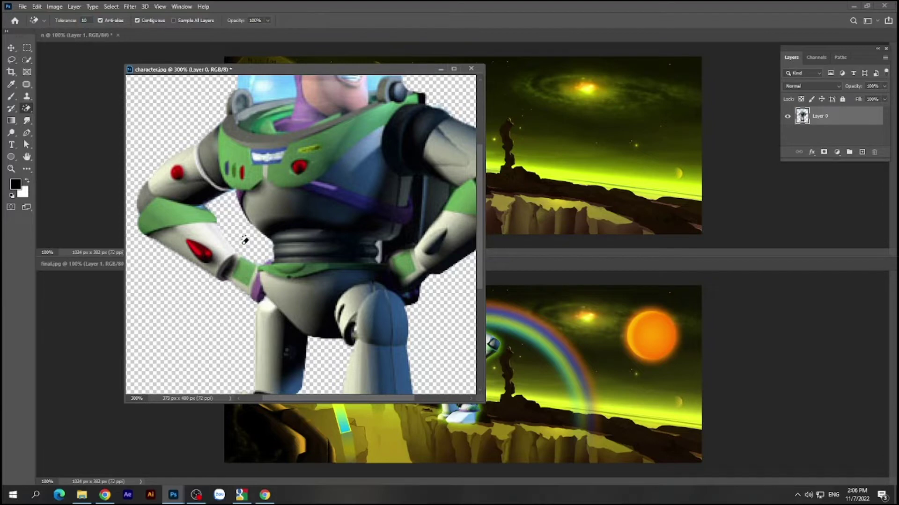
key(ctrl+minus)
key(ctrl+minus)
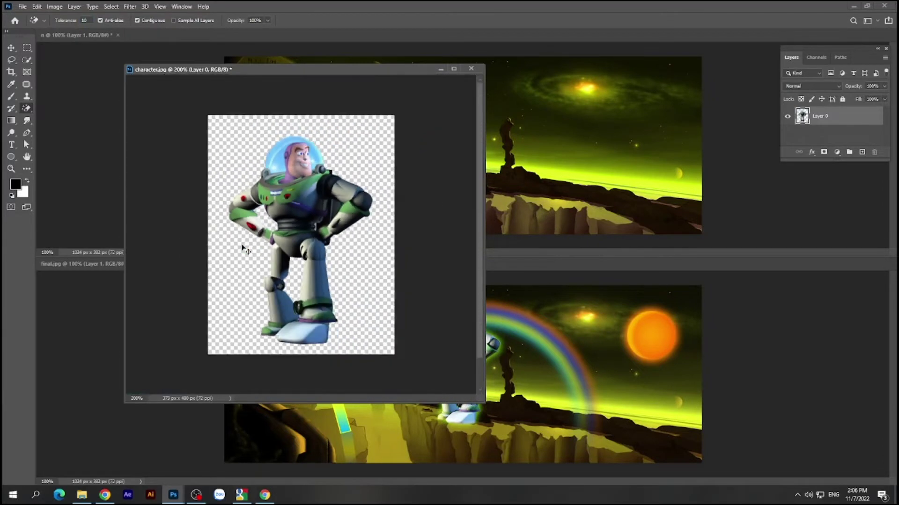
Drag the cut-out Buzz layer from character.jpg into final.jpg as a new layer.
click(10, 48)
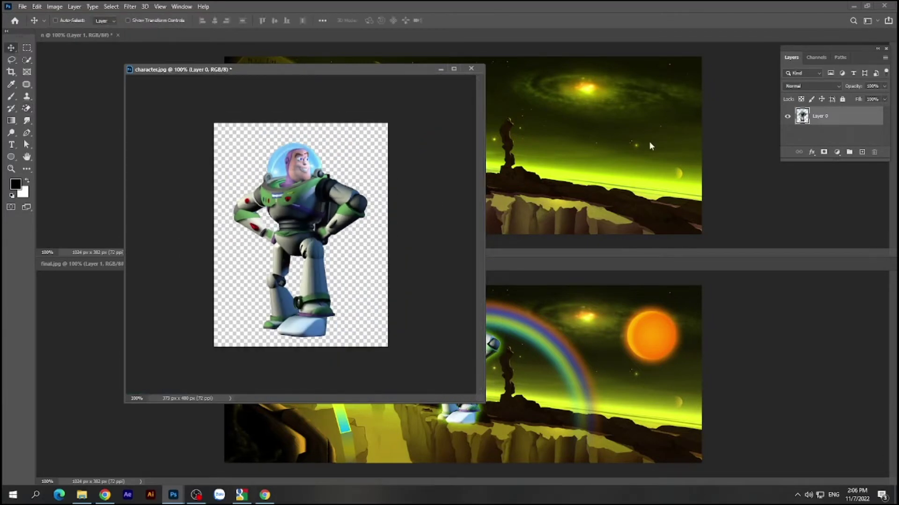
drag(367, 73, 301, 49)
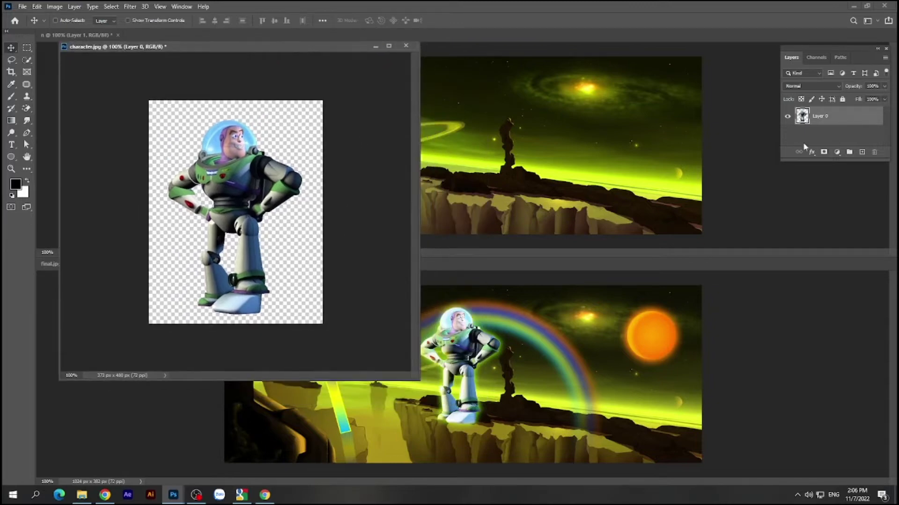
drag(833, 117, 595, 324)
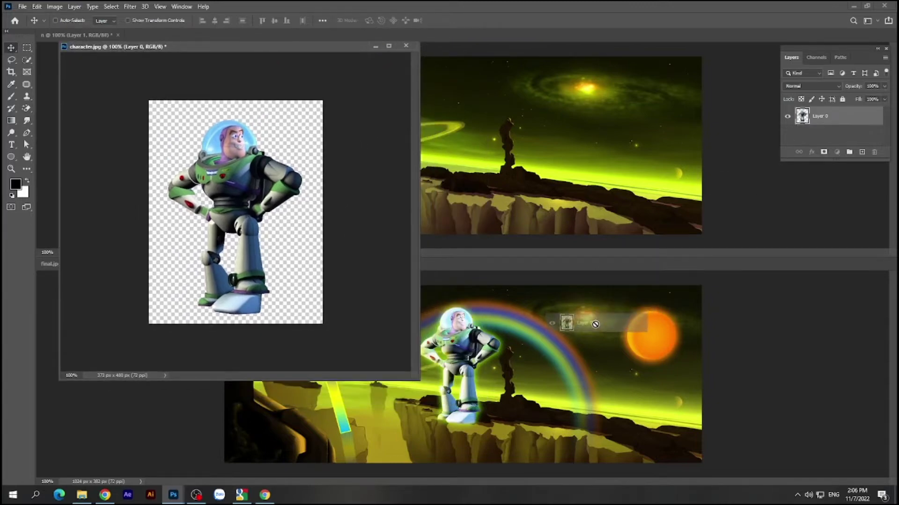
drag(596, 324, 595, 324)
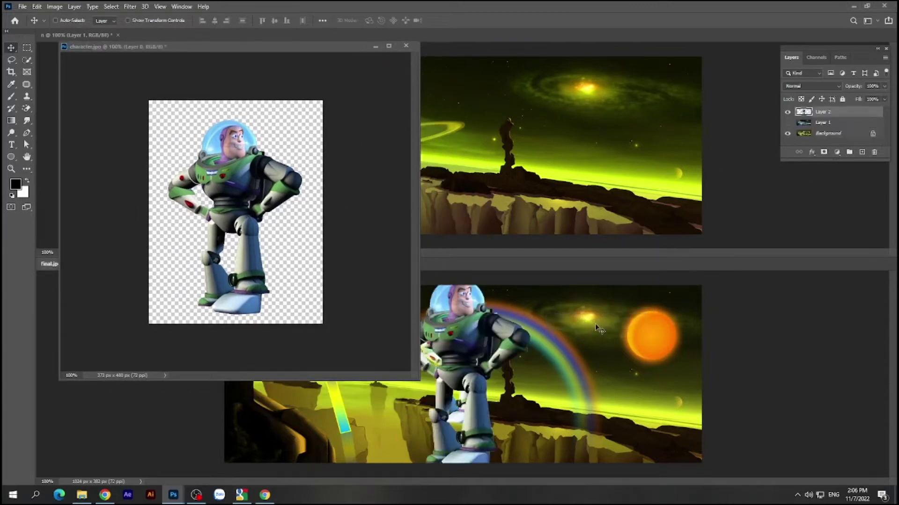
Close character.jpg and shift the new Buzz layer about 107 px right.
click(406, 46)
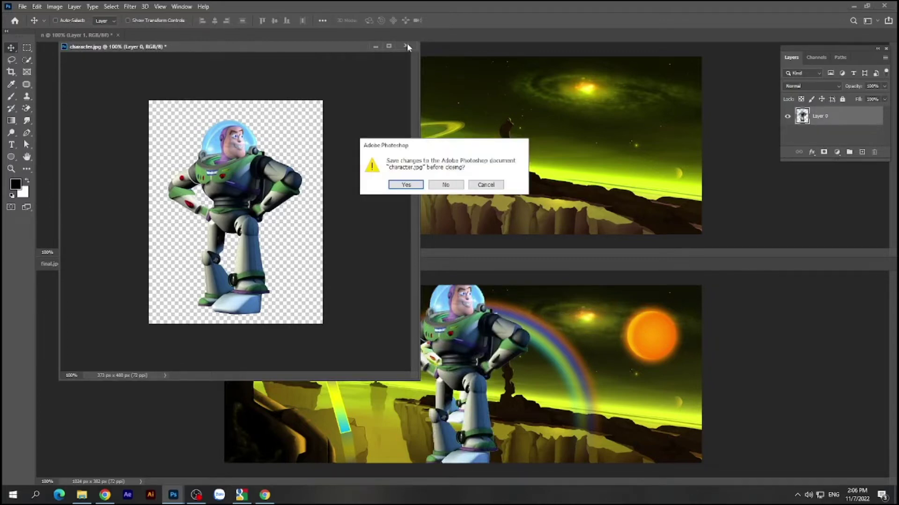
click(445, 183)
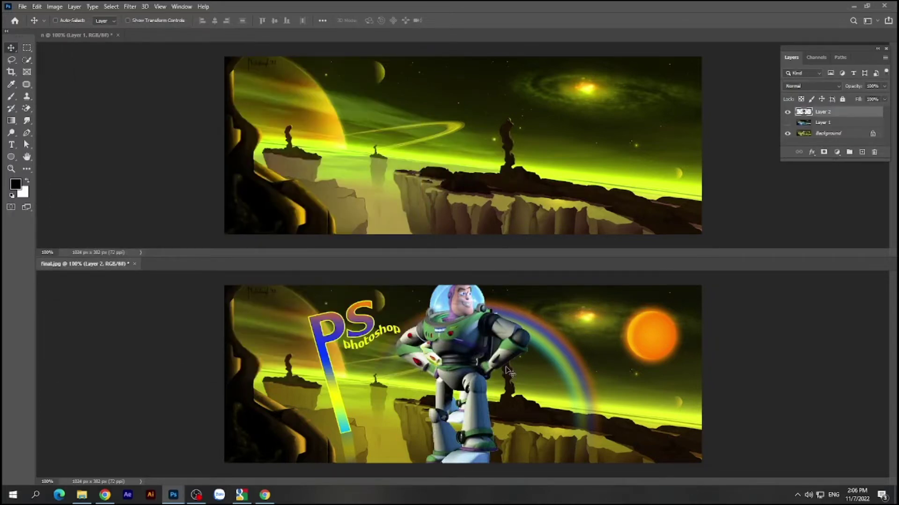
drag(465, 373, 515, 375)
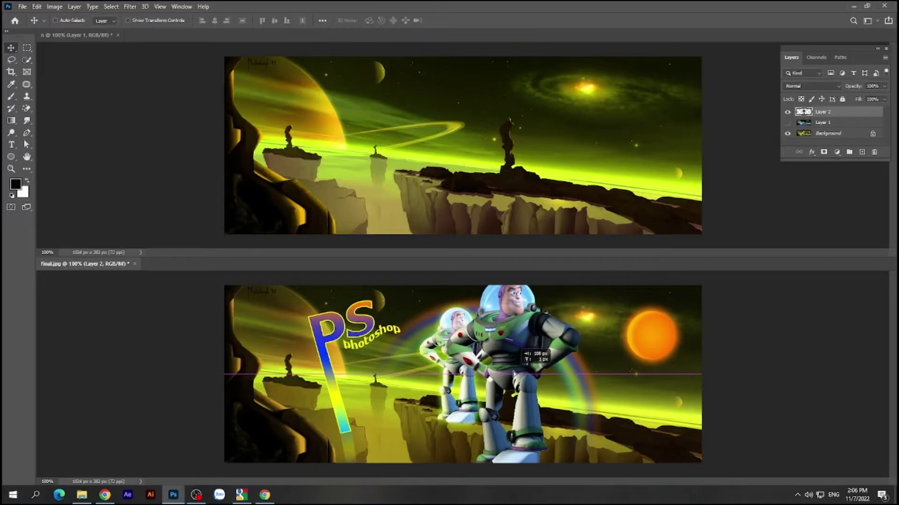
Scale Buzz down to about 60.55% and set him on the rocky ledge beneath the rainbow.
key(ctrl+t)
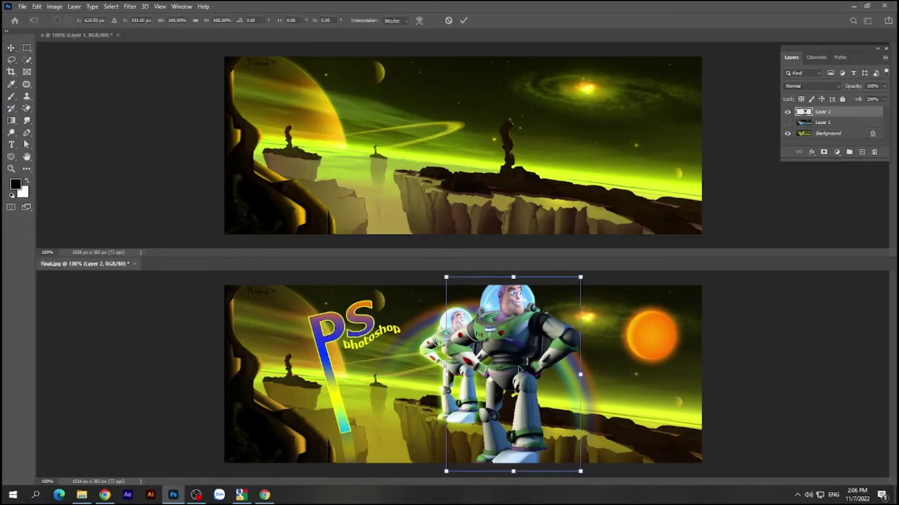
drag(580, 278, 557, 311)
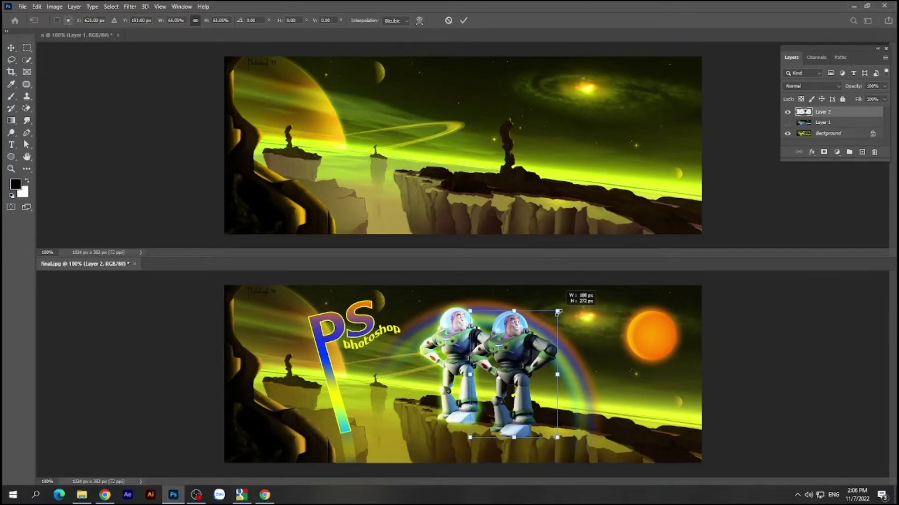
drag(525, 382, 513, 371)
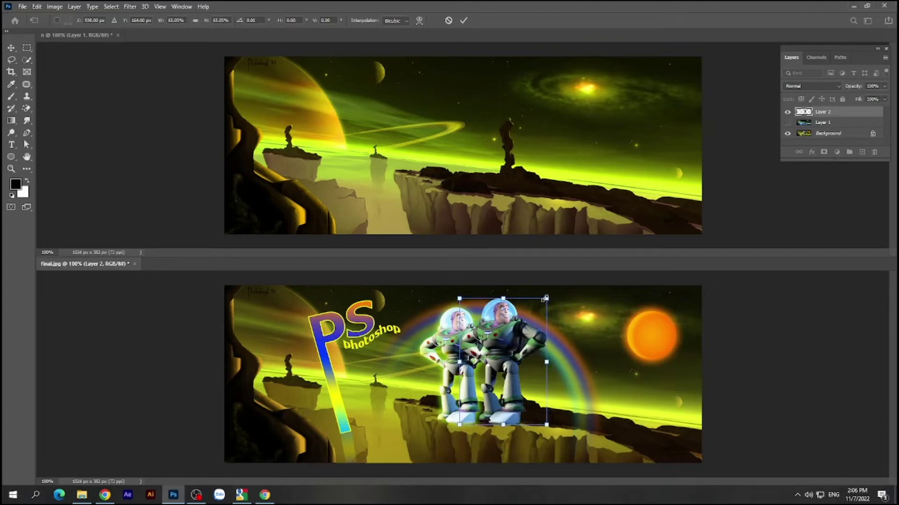
drag(545, 298, 539, 307)
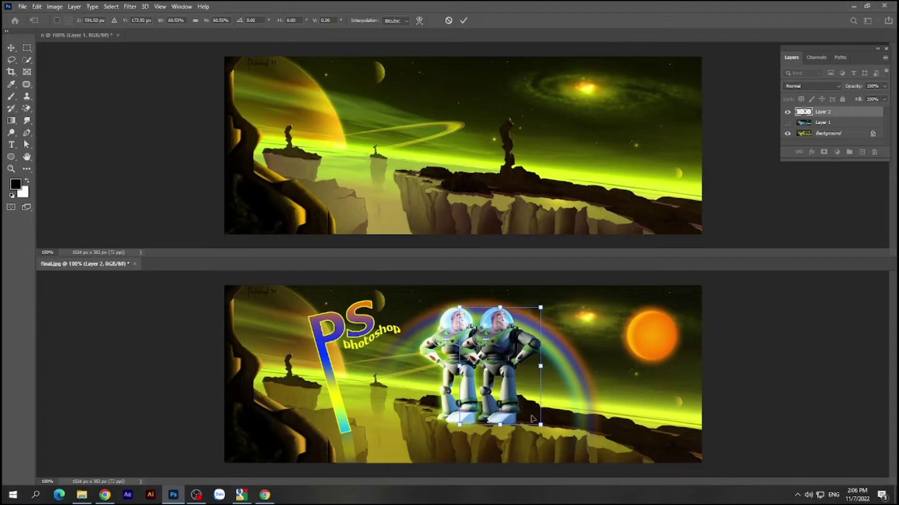
drag(512, 386, 470, 386)
key(Left)
key(Left)
key(Left)
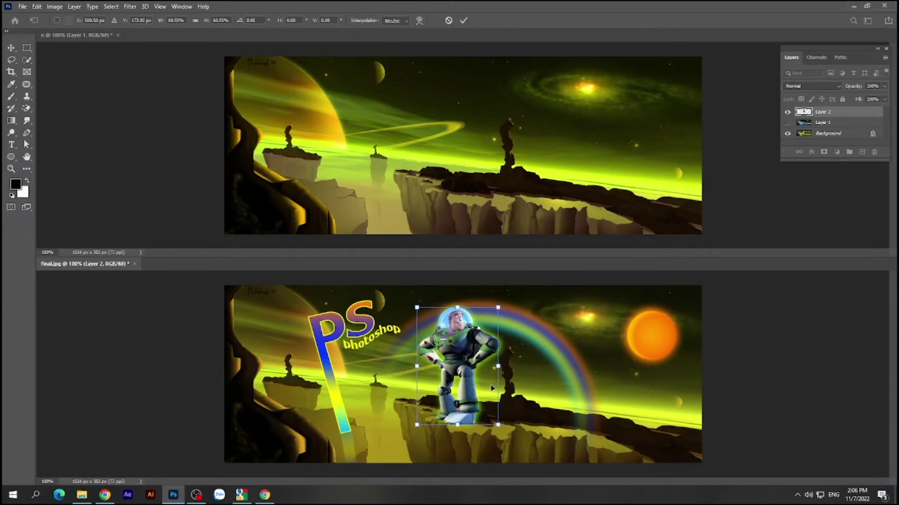
key(Right)
key(Right)
key(Right)
key(Right)
key(Right)
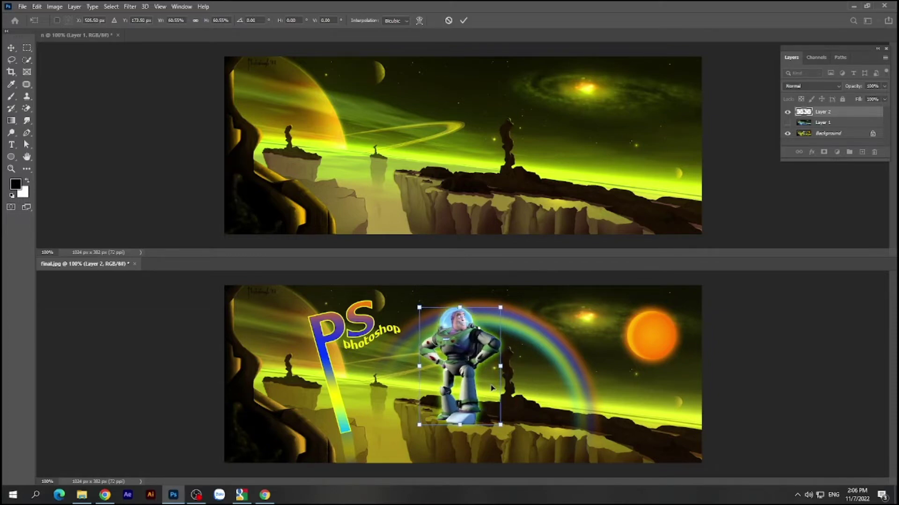
key(Left)
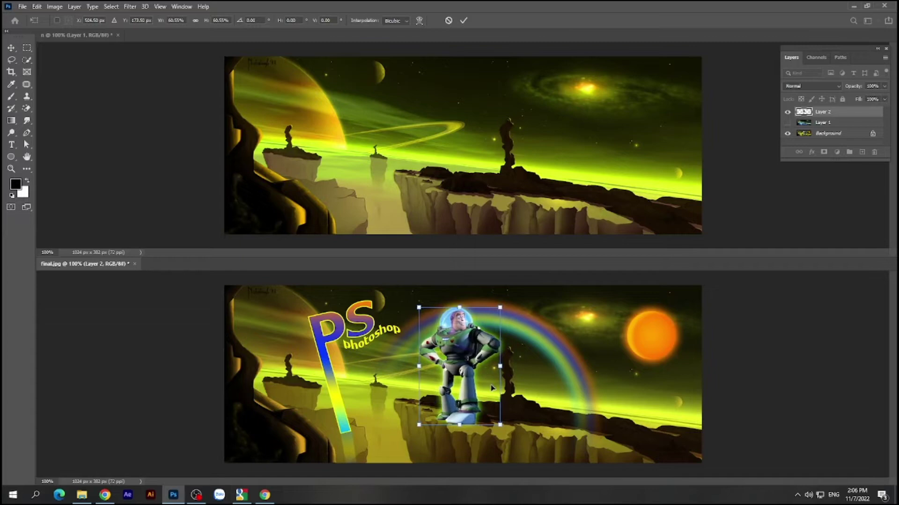
key(Return)
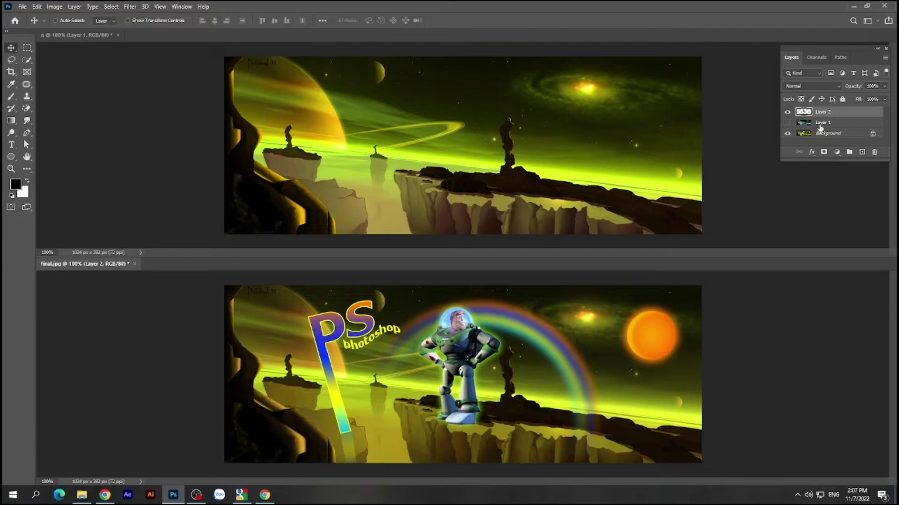
Copy the Buzz Layer 2 into the upper landscape document, standing on the cliff.
drag(835, 113, 557, 124)
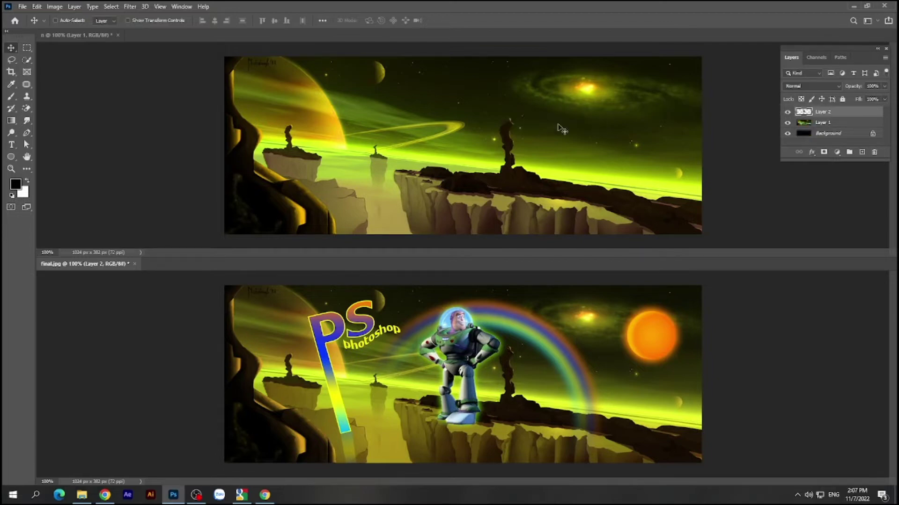
click(453, 356)
drag(787, 112, 787, 122)
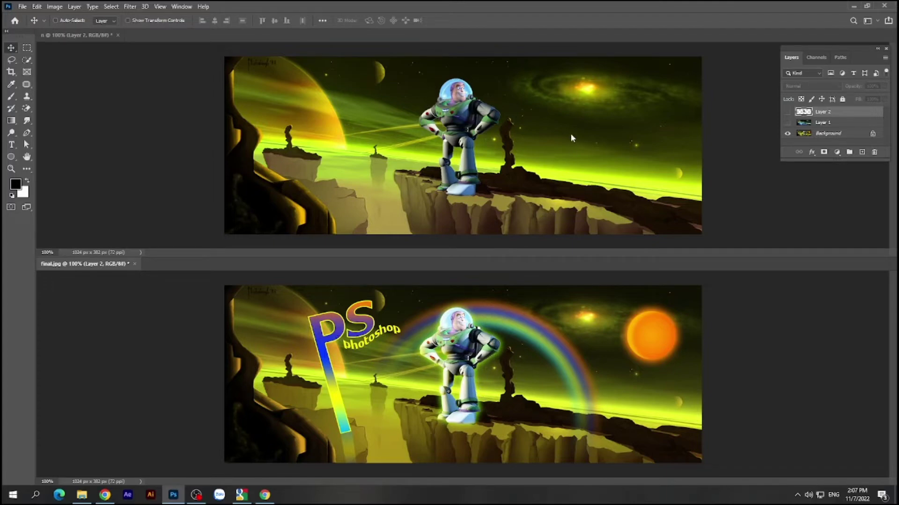
click(457, 122)
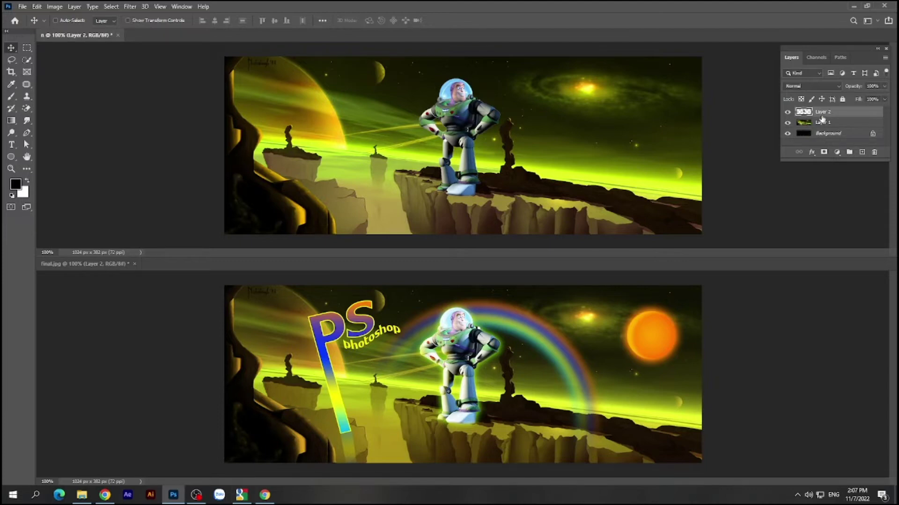
Give Layer 2 a red colour label.
right_click(789, 114)
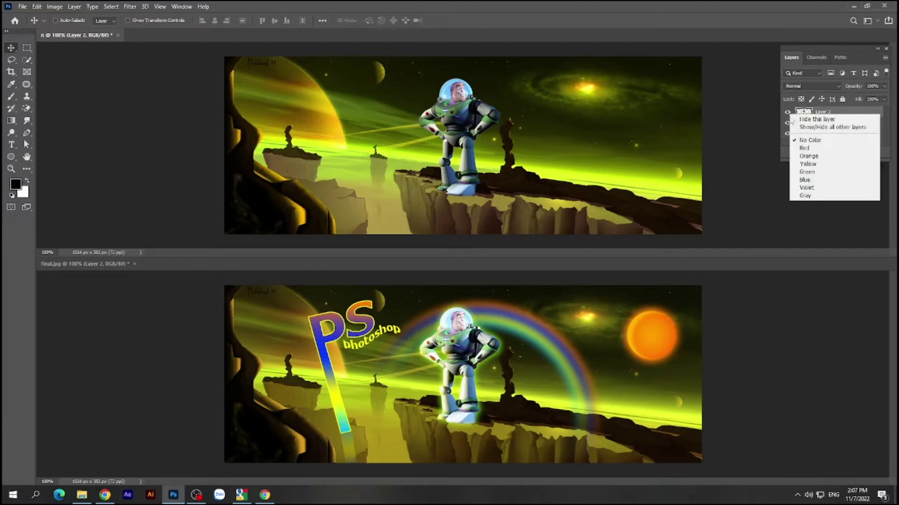
click(799, 150)
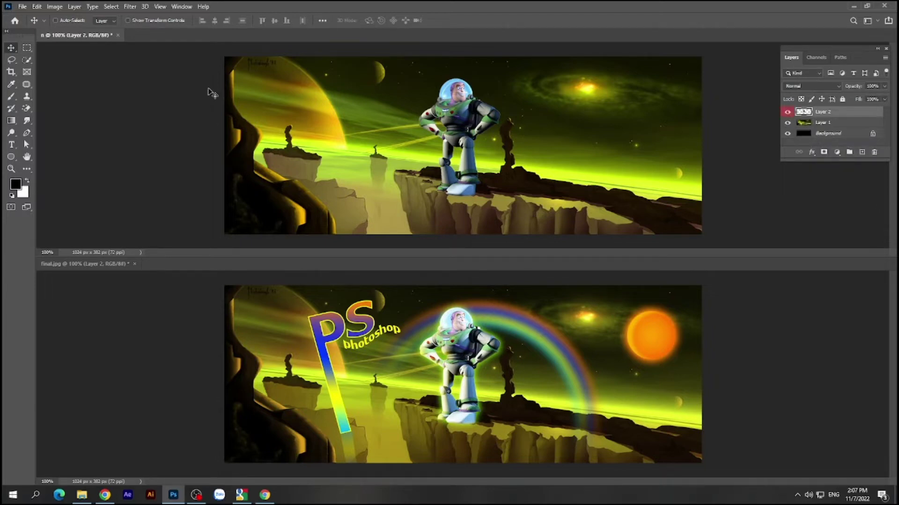
click(55, 7)
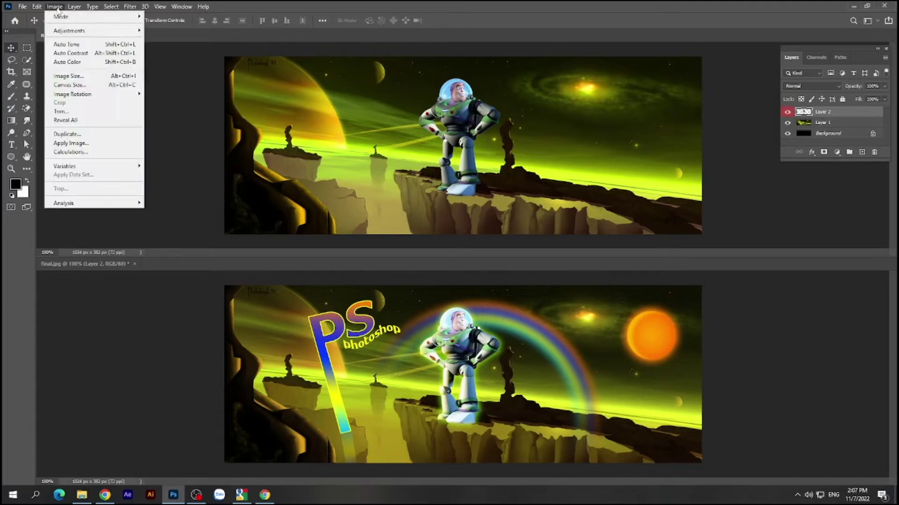
mouse_move(68, 31)
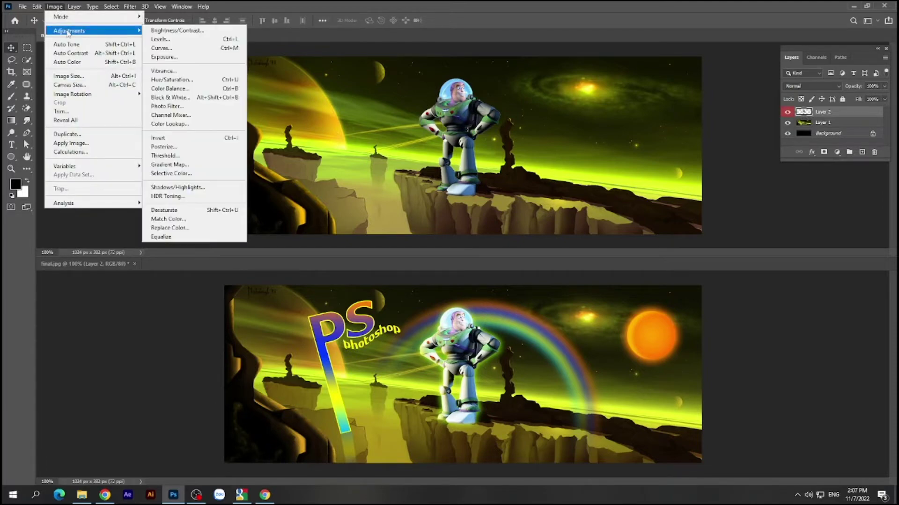
Apply Brightness/Contrast to Buzz's layer with Brightness 127 and Contrast 0.
click(197, 31)
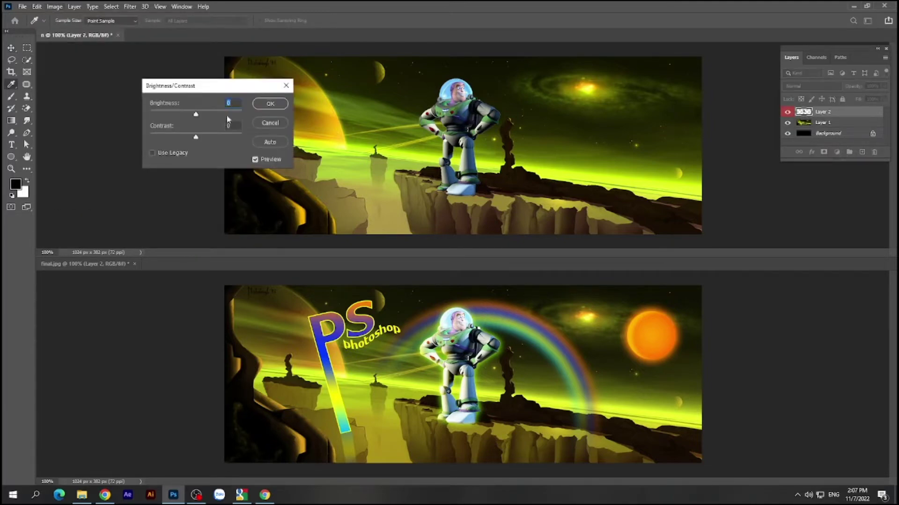
drag(196, 117, 229, 120)
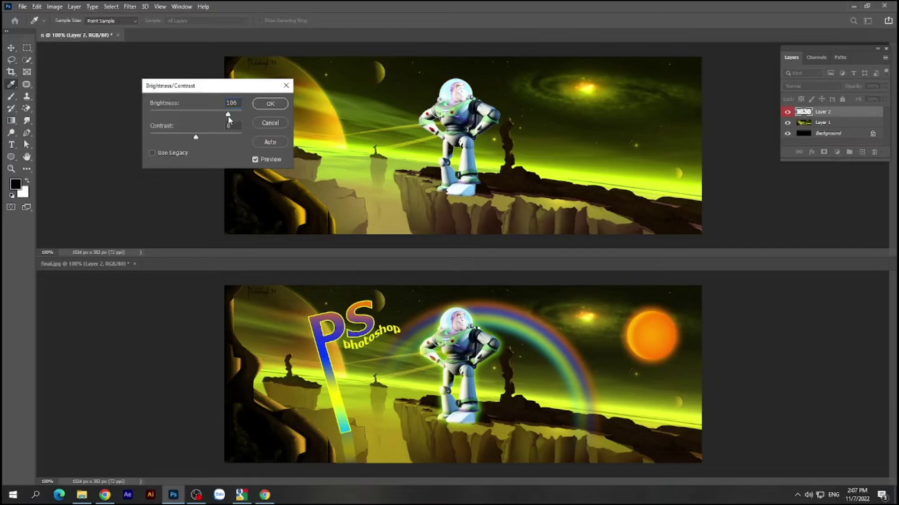
drag(230, 120, 238, 121)
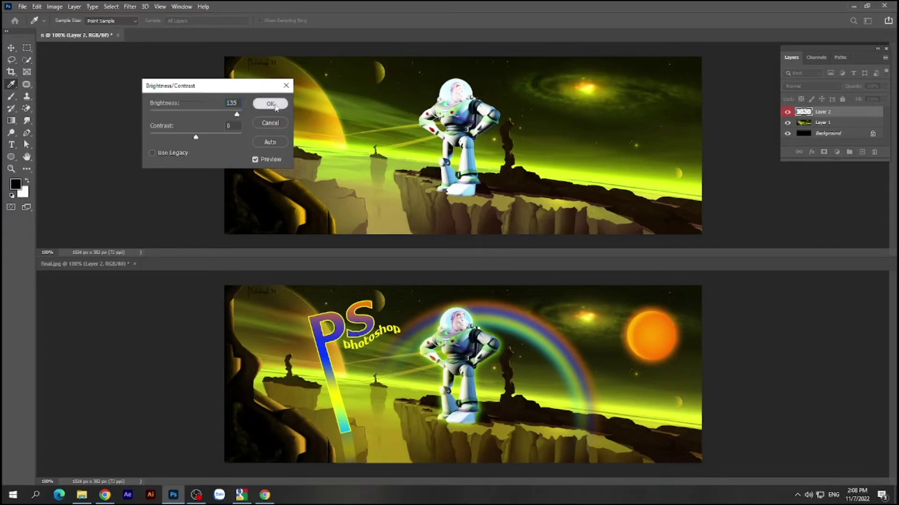
drag(237, 115, 234, 115)
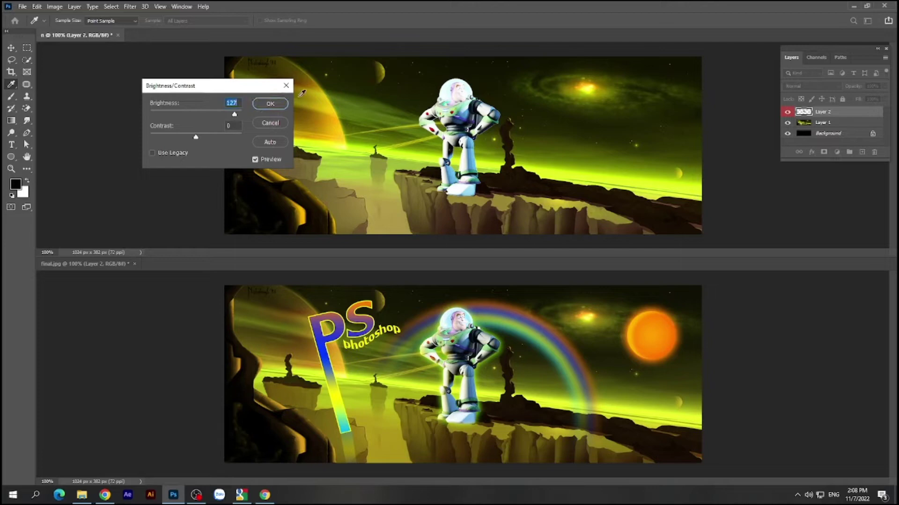
click(276, 105)
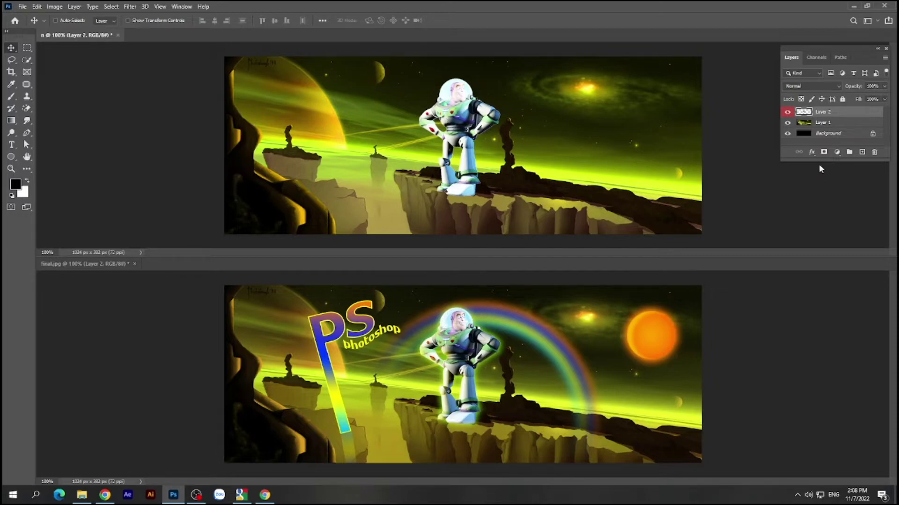
Add an Inner Shadow effect to Buzz's layer in Normal blend mode.
click(814, 153)
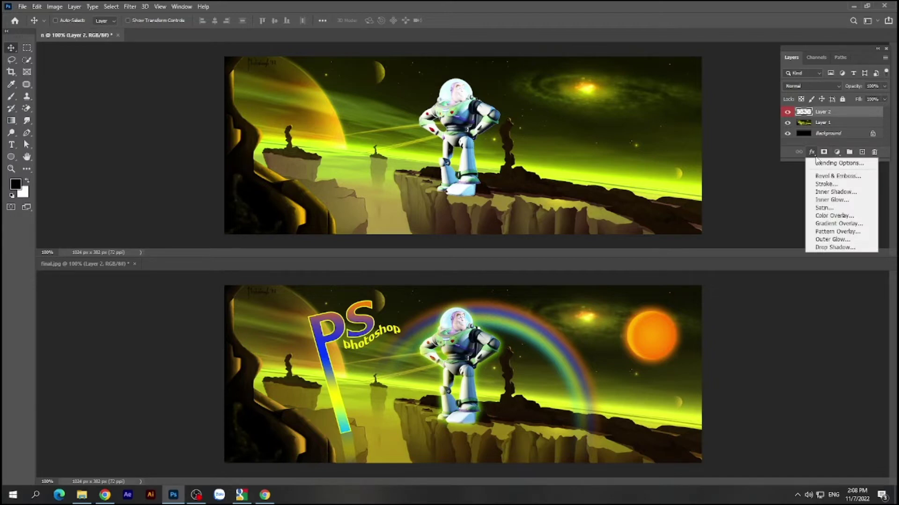
click(825, 195)
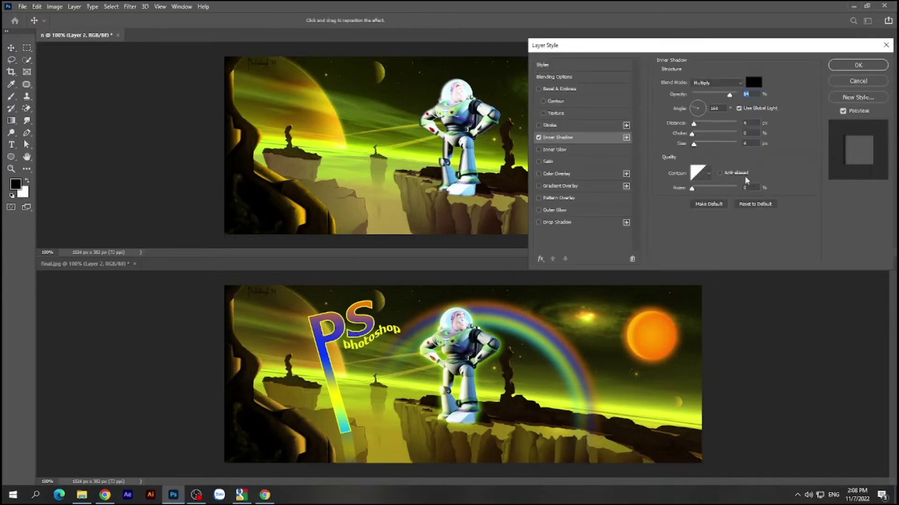
drag(664, 49, 631, 140)
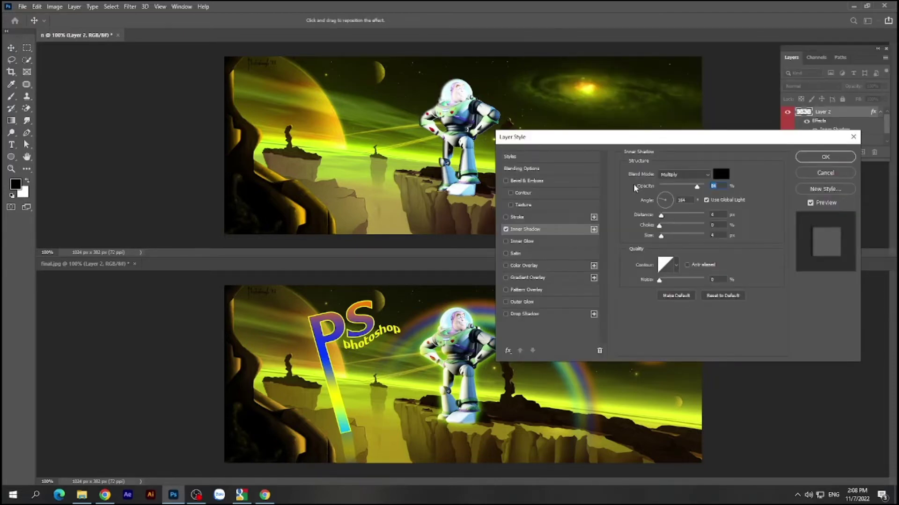
click(708, 175)
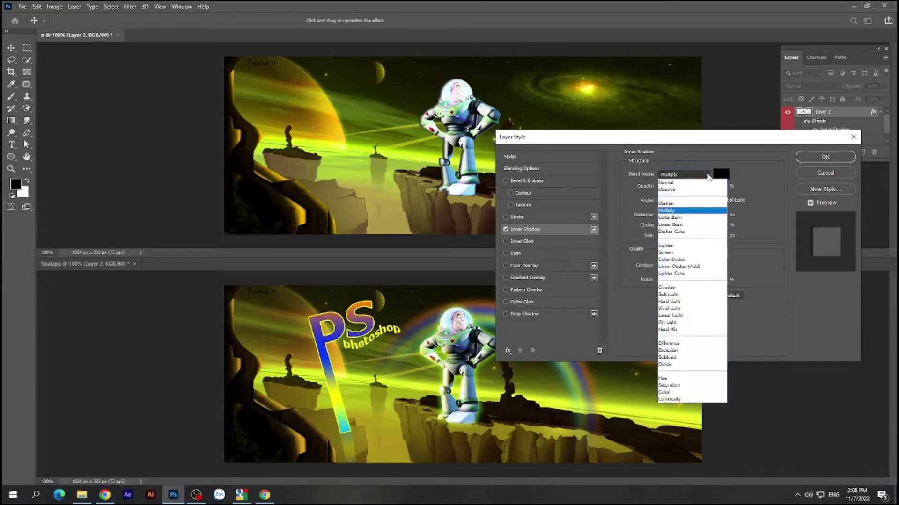
click(683, 183)
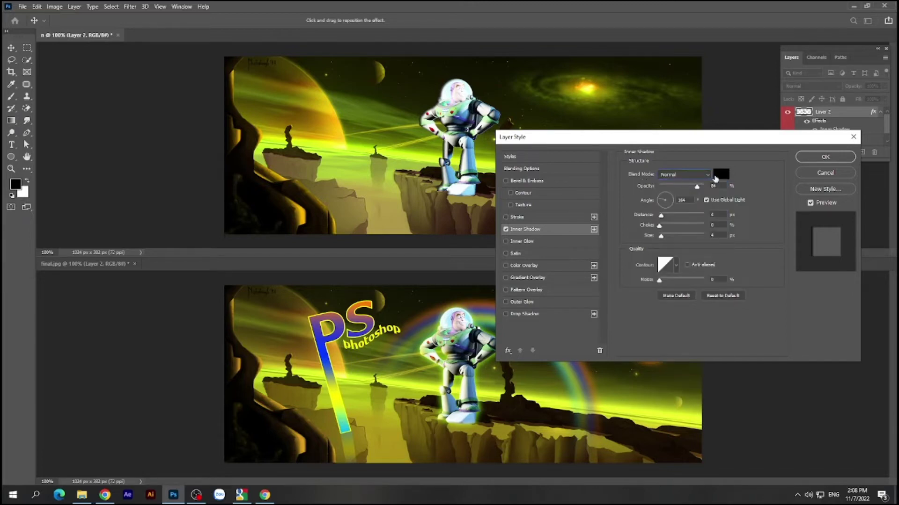
Set the inner shadow colour to a fully saturated pure yellow.
click(720, 175)
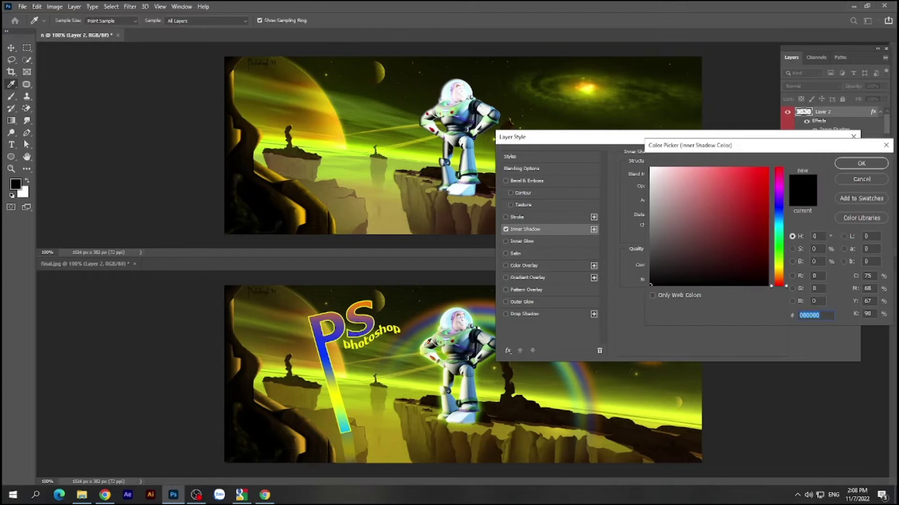
click(408, 381)
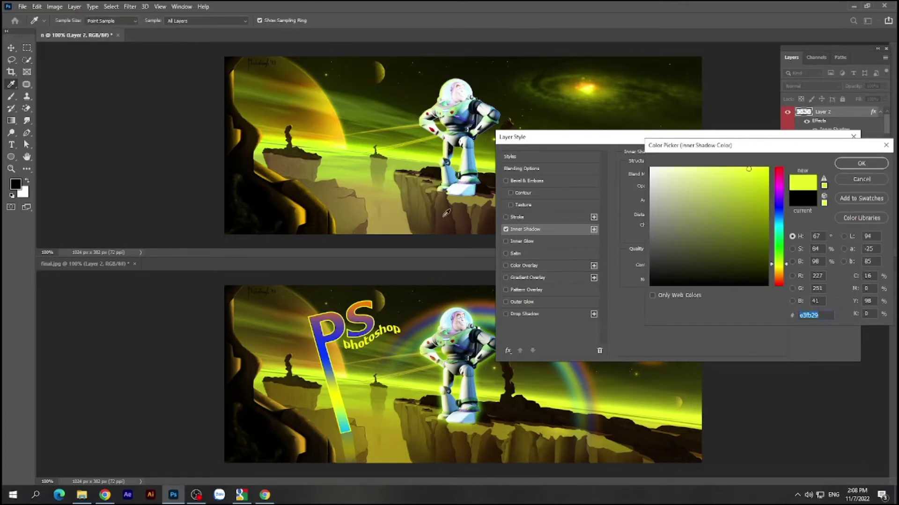
click(767, 167)
drag(777, 267, 785, 267)
click(847, 164)
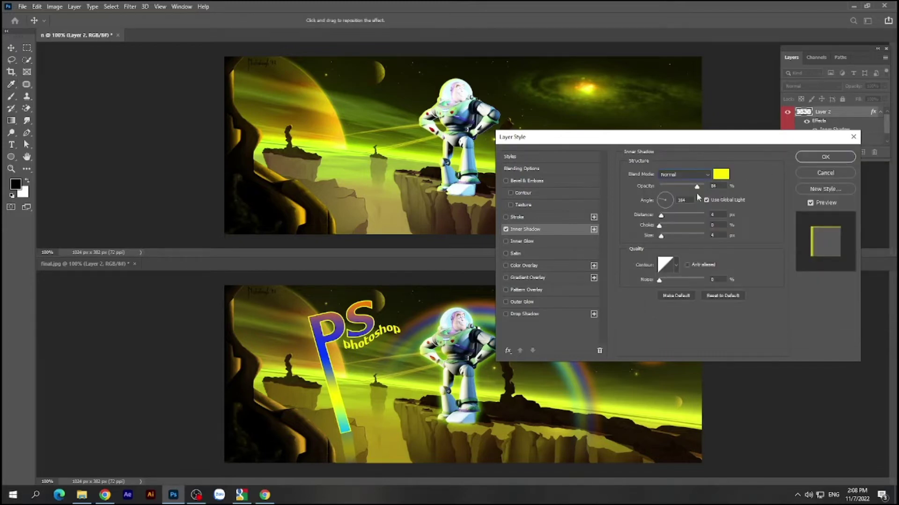
Set the inner shadow distance to 3 px and opacity to 70%, then apply it.
drag(661, 216, 662, 220)
click(661, 219)
drag(697, 188, 691, 190)
click(825, 157)
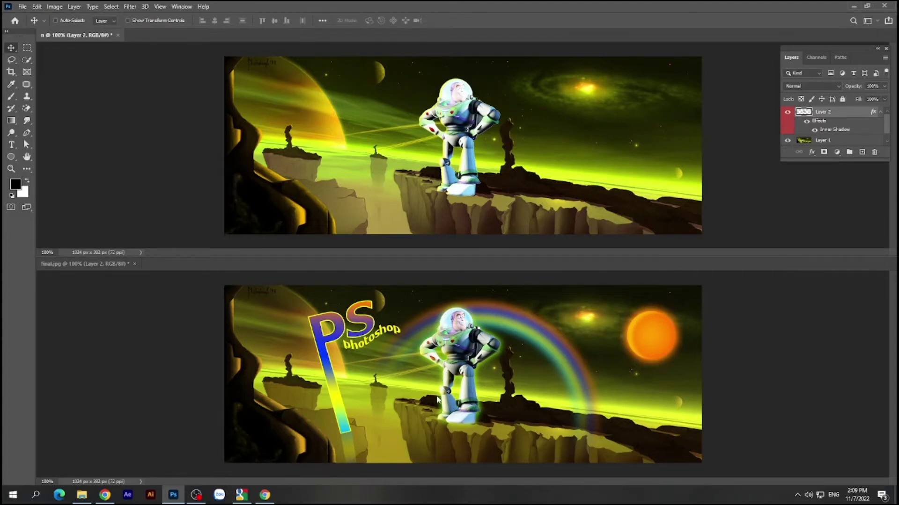
click(812, 153)
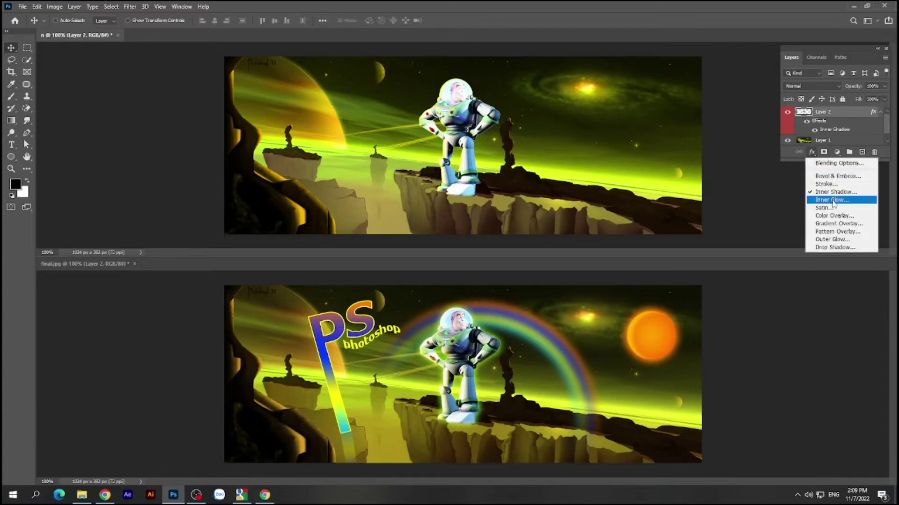
Add a green outer glow to Buzz at about 47% opacity and 8 px size, applying both effects.
click(831, 240)
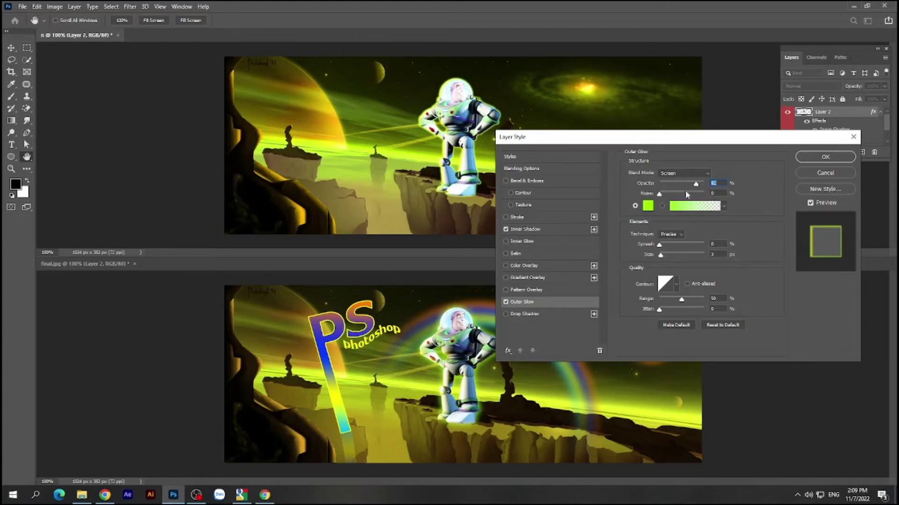
drag(661, 256, 665, 255)
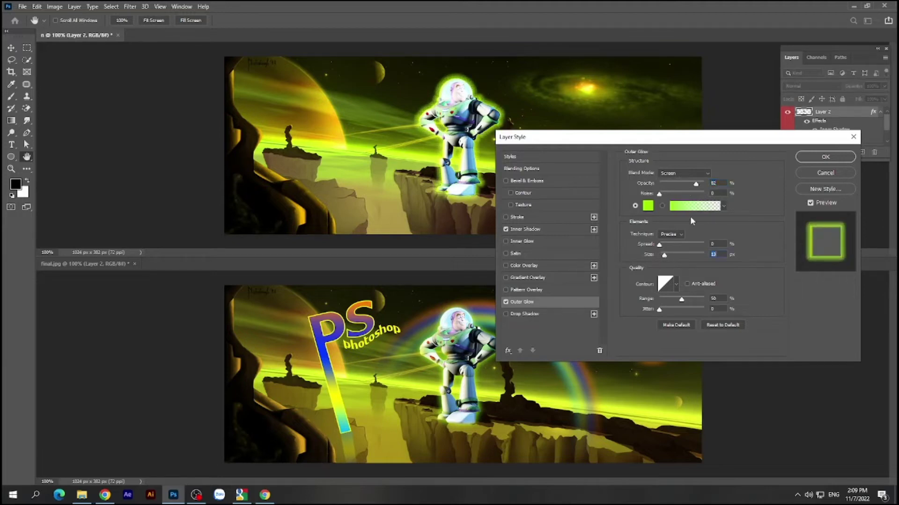
drag(696, 185, 685, 185)
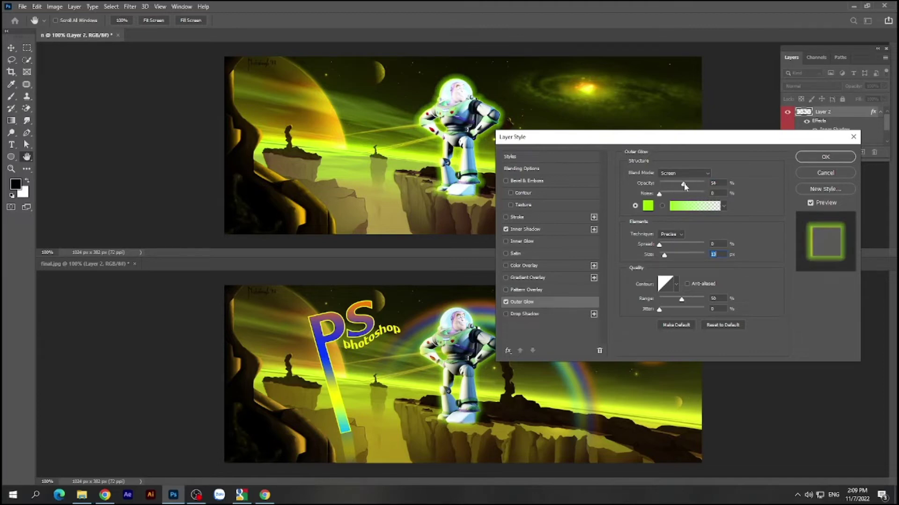
drag(684, 185, 679, 185)
drag(665, 259, 664, 259)
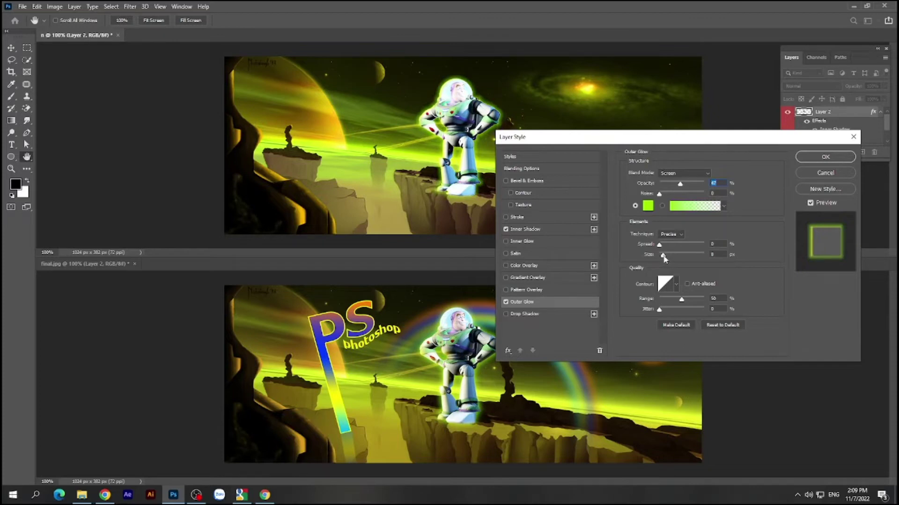
drag(664, 256, 664, 256)
click(824, 157)
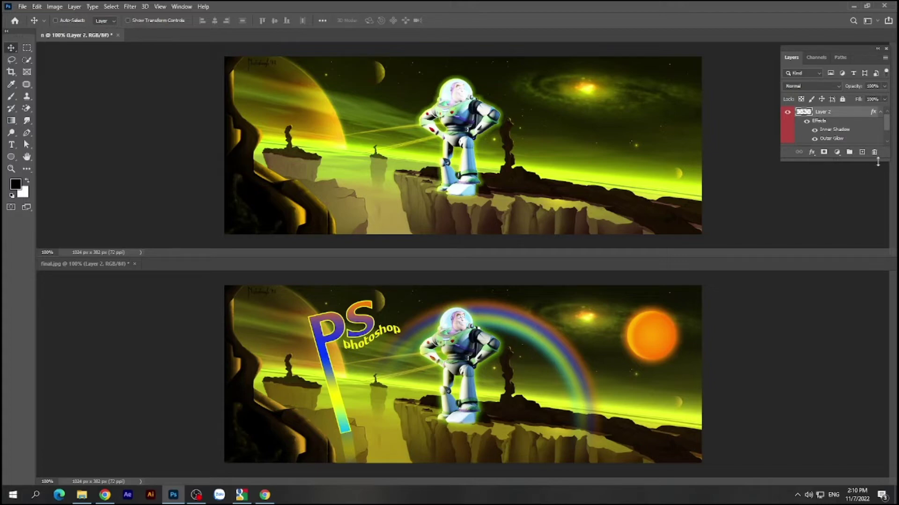
Create Layer 3 above Buzz's Layer 2 and mark it with a yellow colour label.
drag(859, 161, 859, 184)
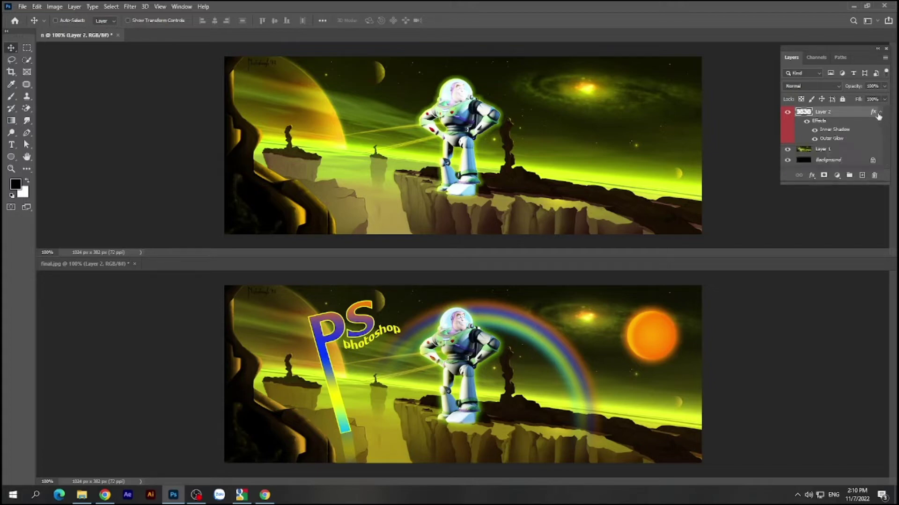
click(879, 112)
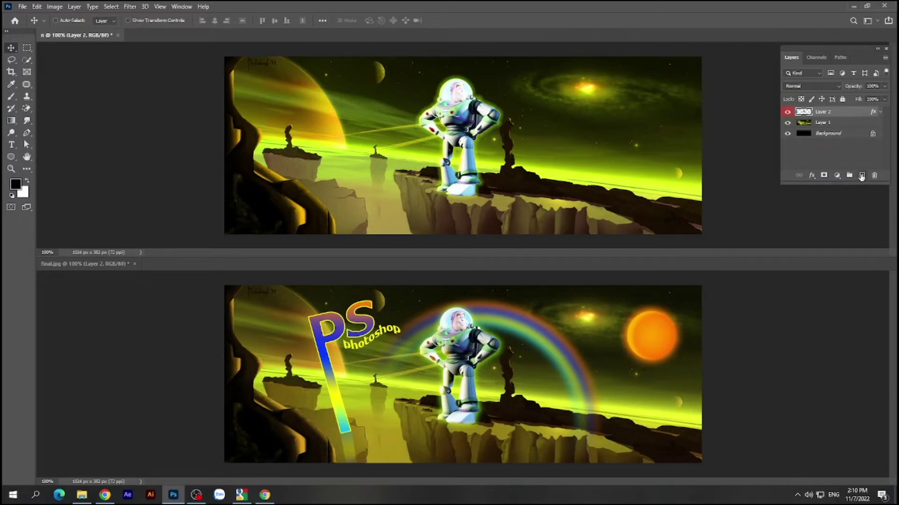
click(862, 176)
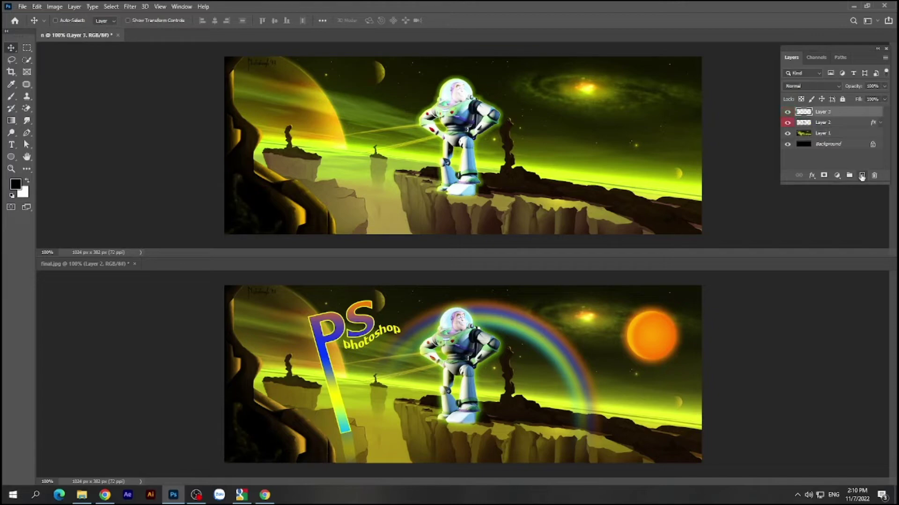
right_click(787, 113)
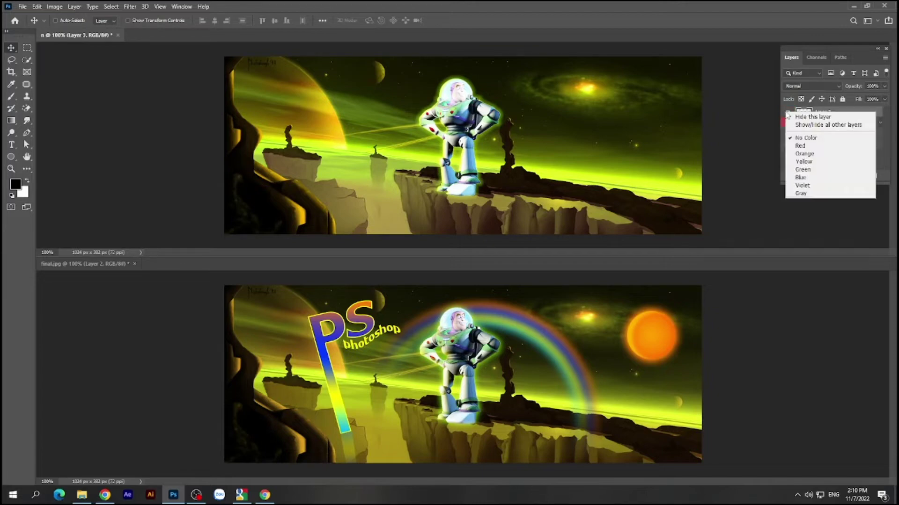
click(803, 161)
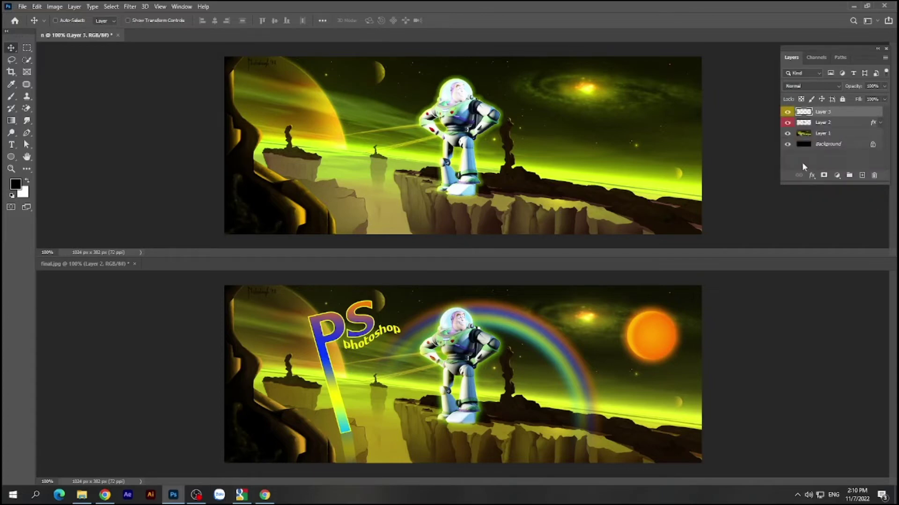
click(11, 121)
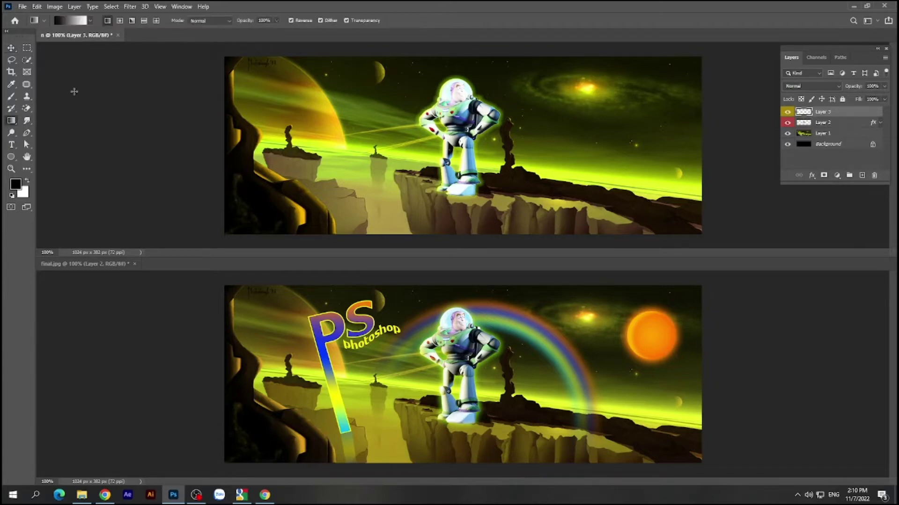
Set the custom gradient's left colour stop to bright cyan 00e4ff.
click(71, 21)
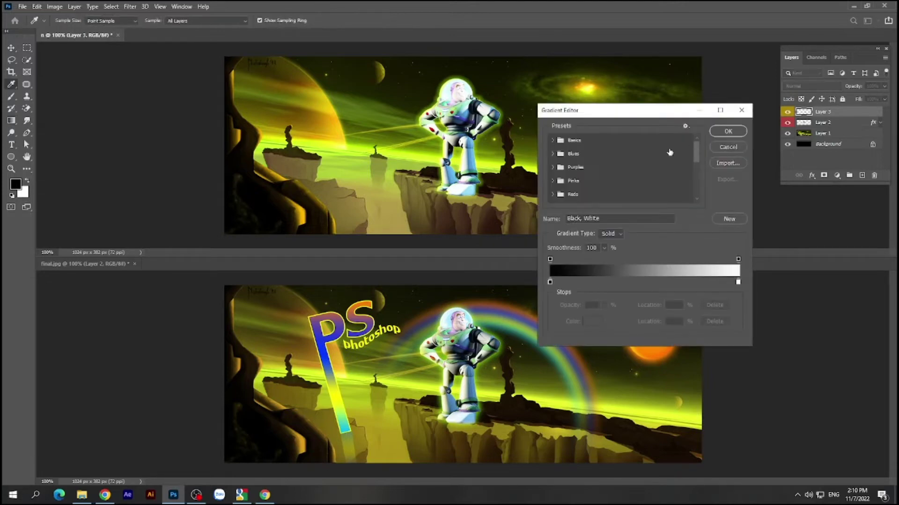
drag(656, 115, 661, 98)
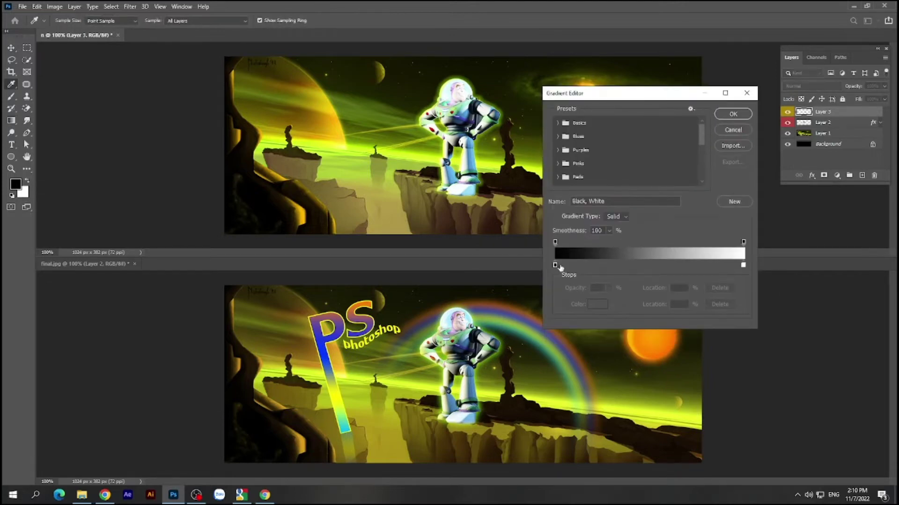
click(555, 265)
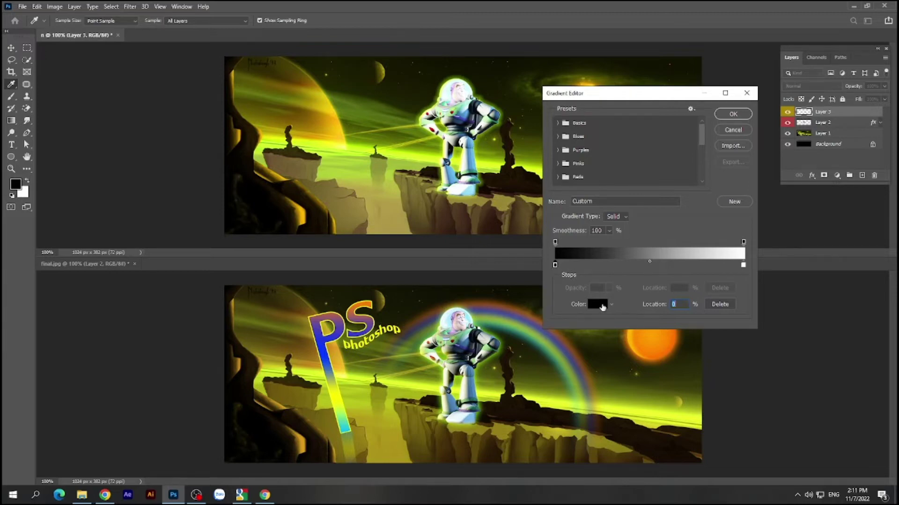
click(595, 305)
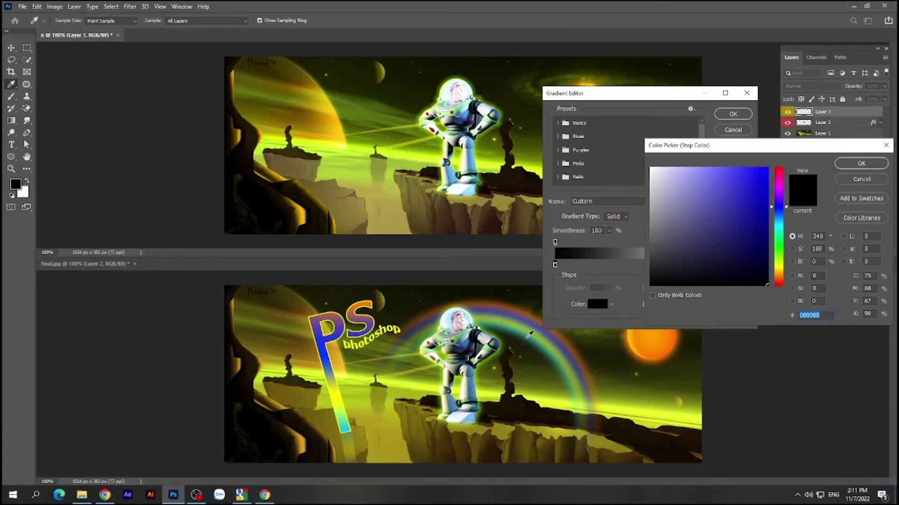
click(530, 334)
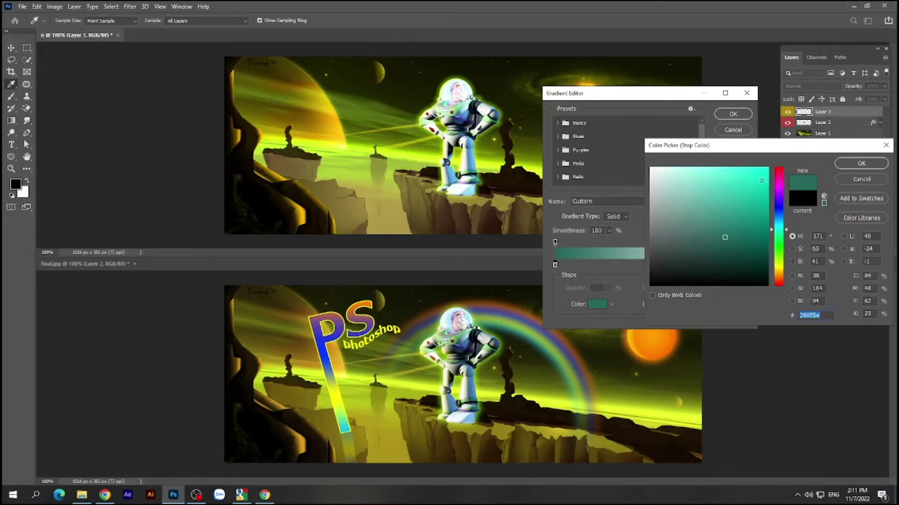
click(768, 175)
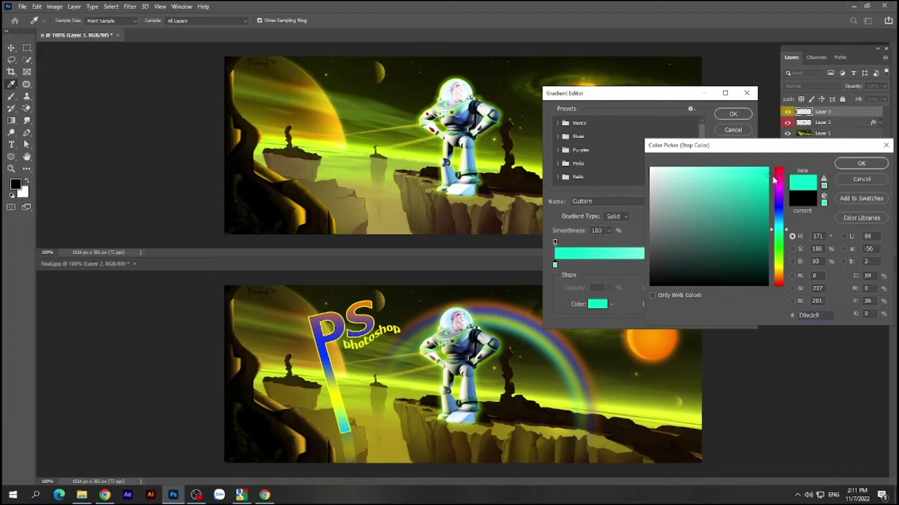
drag(766, 172, 770, 166)
drag(781, 230, 781, 225)
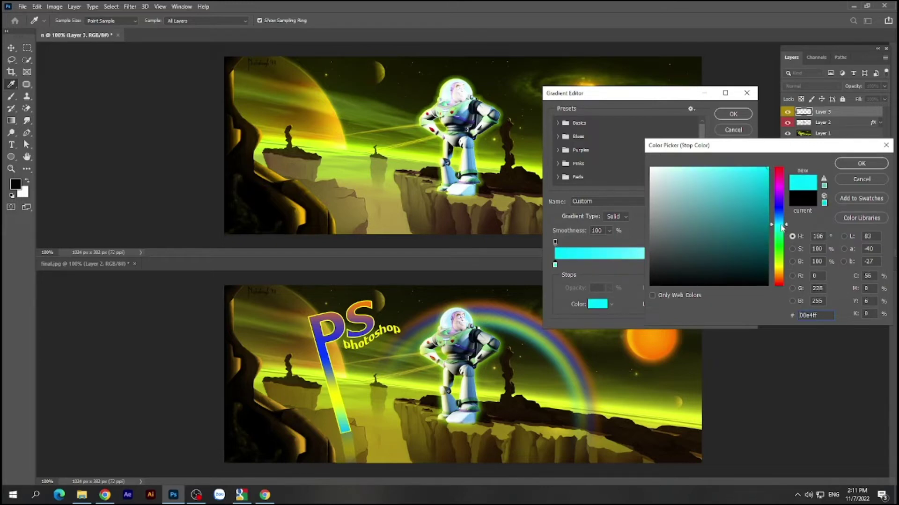
click(861, 163)
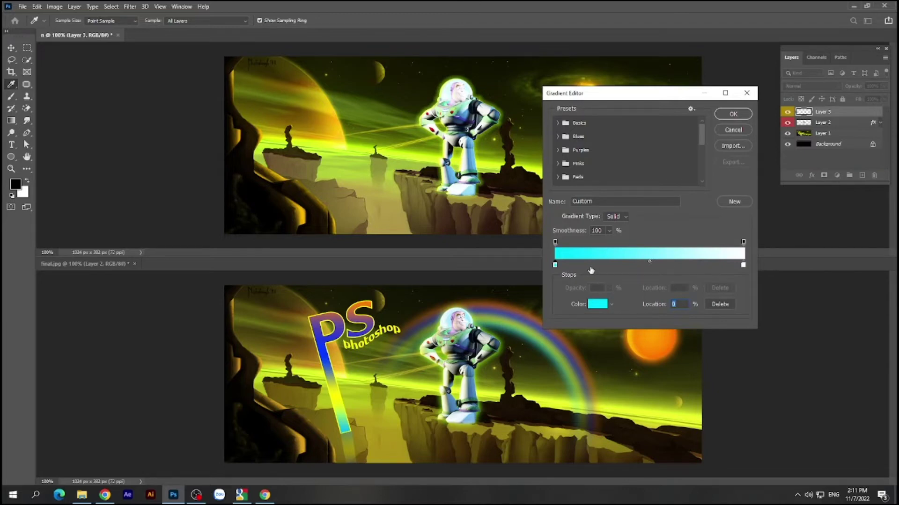
Move the left opacity stop to 6% and add a new colour stop at 12%.
mouse_move(555, 242)
mouse_down()
mouse_move(572, 242)
mouse_move(573, 266)
mouse_up()
click(578, 265)
drag(579, 267, 578, 266)
Colour the 12% stop yellow fffc00 and place another colour stop at 14%.
double_click(576, 265)
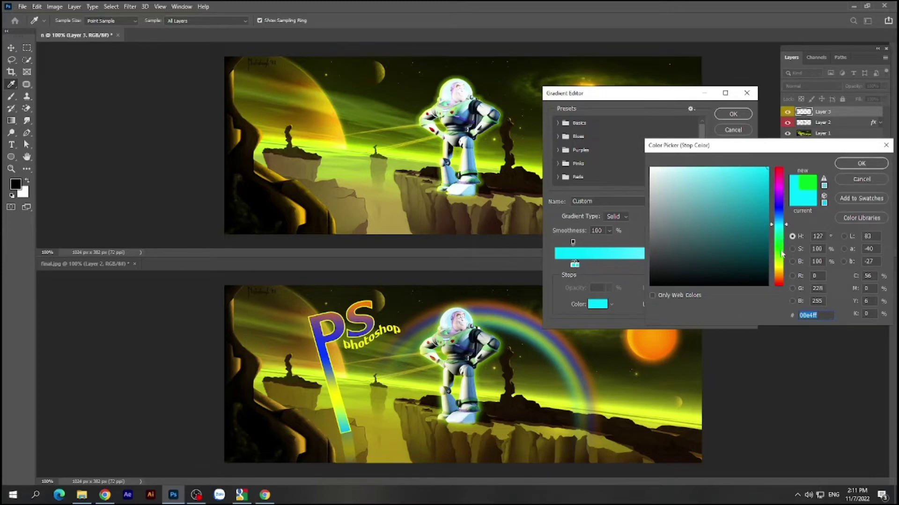
drag(781, 252, 781, 265)
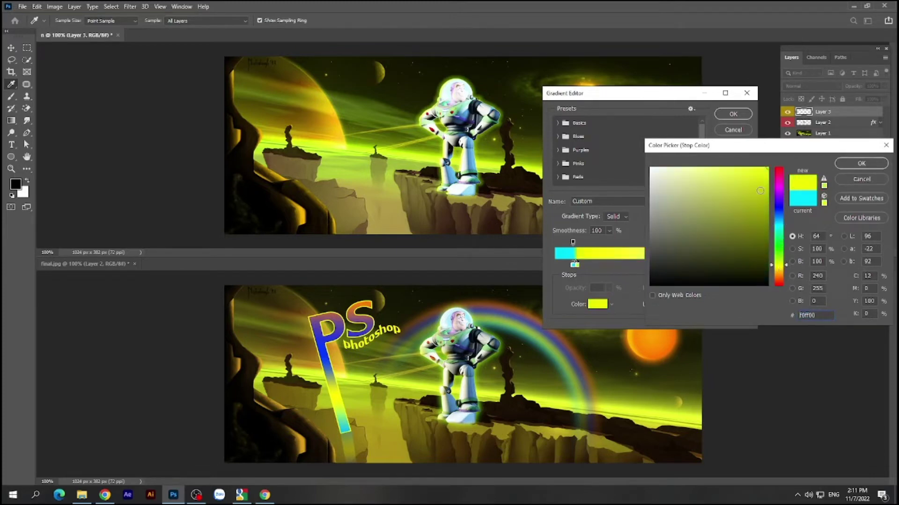
drag(781, 265, 781, 266)
click(850, 165)
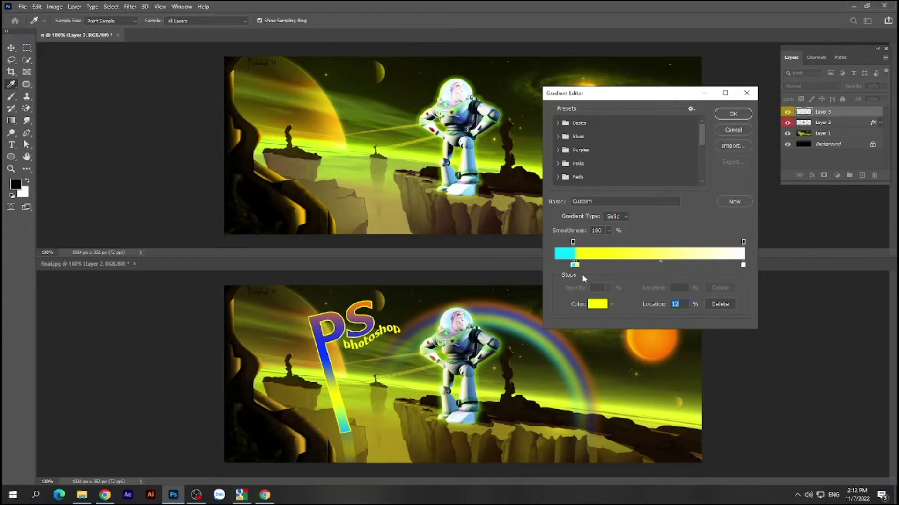
drag(581, 265, 581, 267)
Colour the 14% stop blue 0030ff and shift it to 15%.
double_click(577, 265)
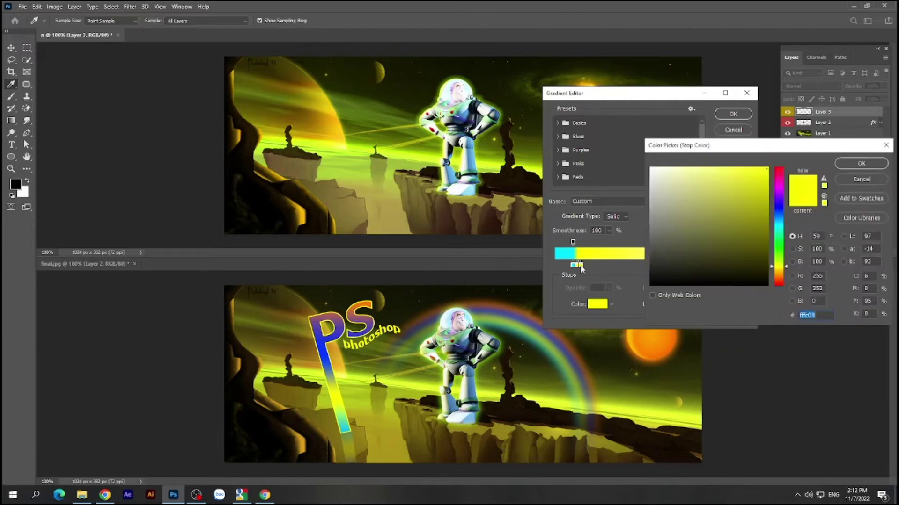
click(778, 212)
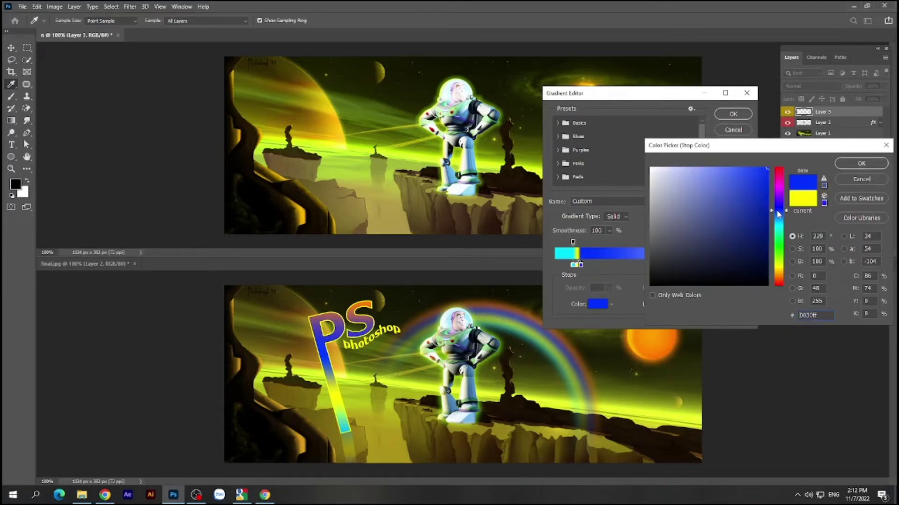
click(861, 163)
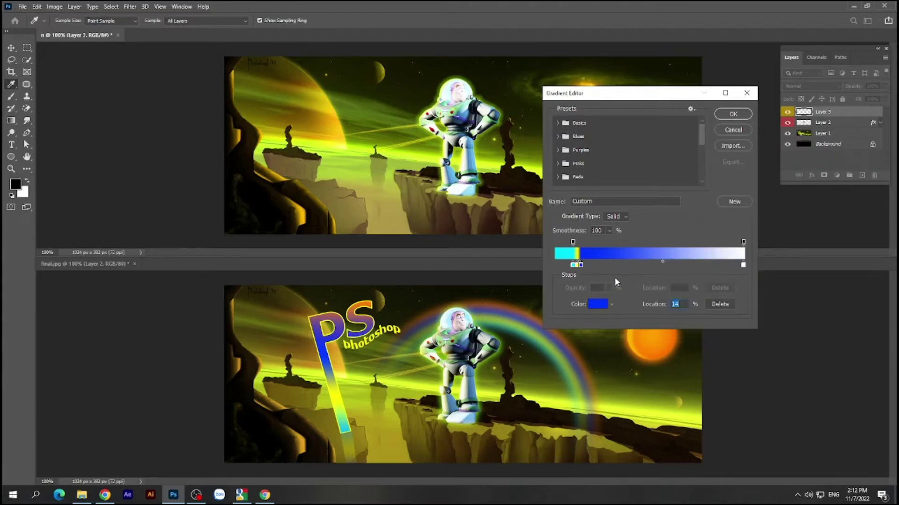
drag(581, 265, 584, 265)
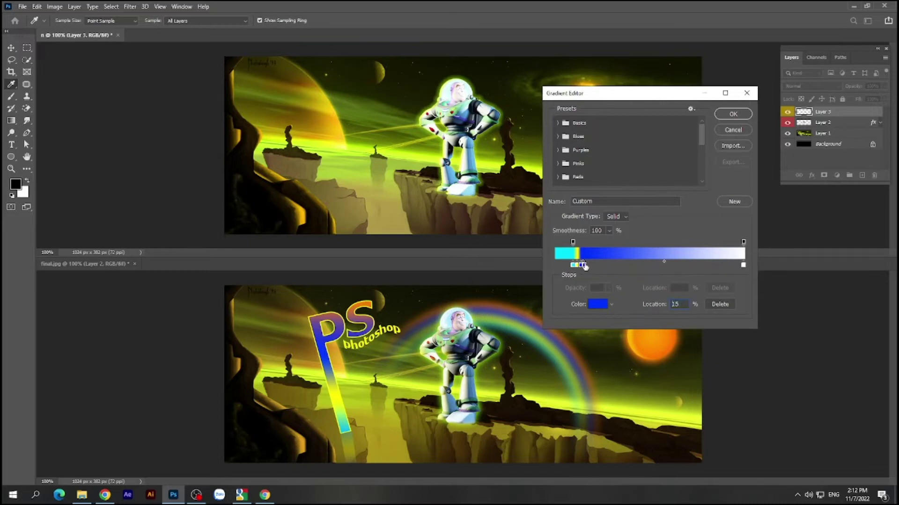
Recolour the stop orange ff7d00.
click(598, 304)
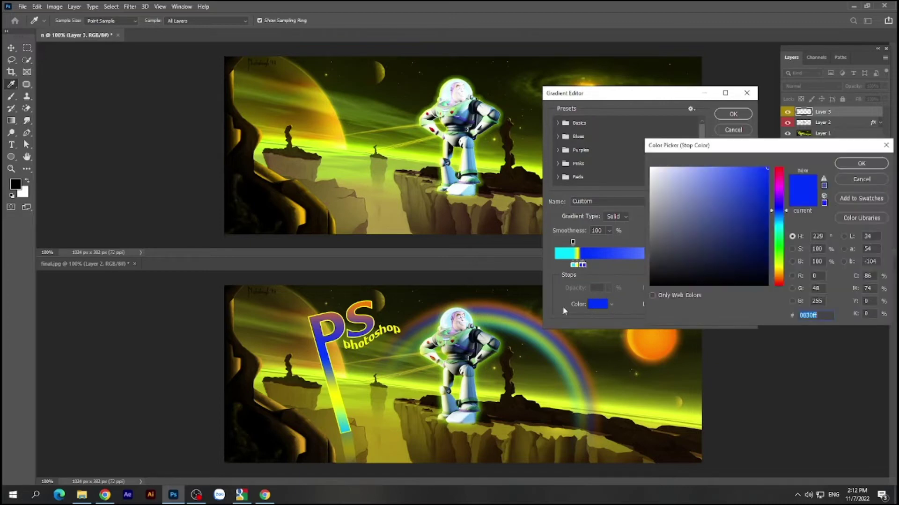
click(524, 307)
text(ff7d00)
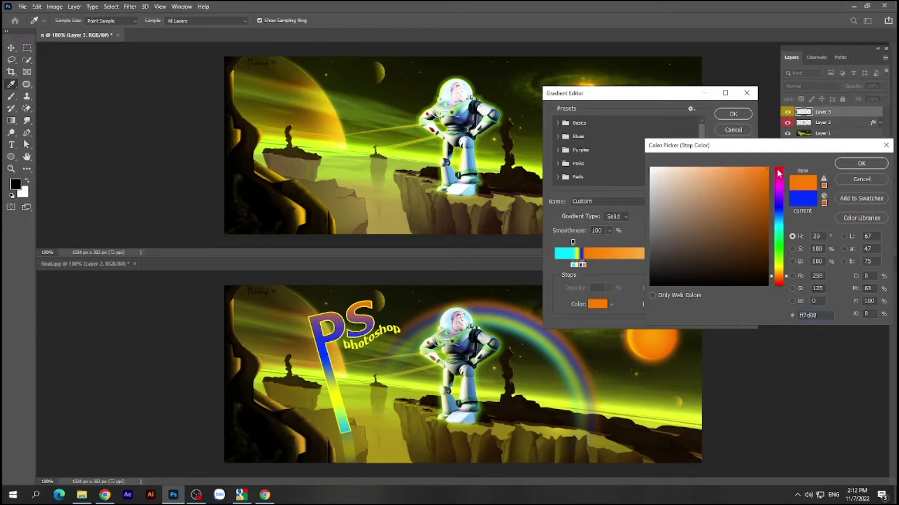
click(848, 163)
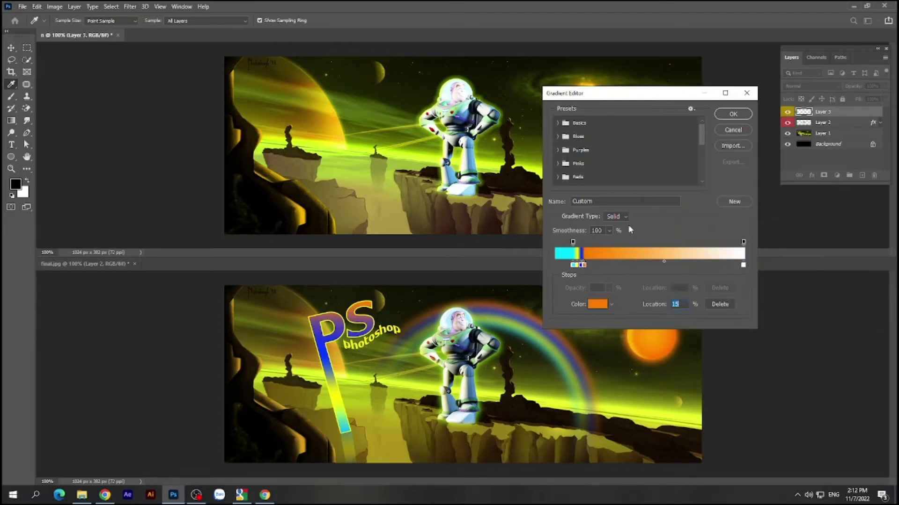
Move the right opacity stop to 16% and delete the white end stop so orange fills the rest.
click(744, 242)
drag(744, 244, 585, 247)
drag(742, 265, 617, 265)
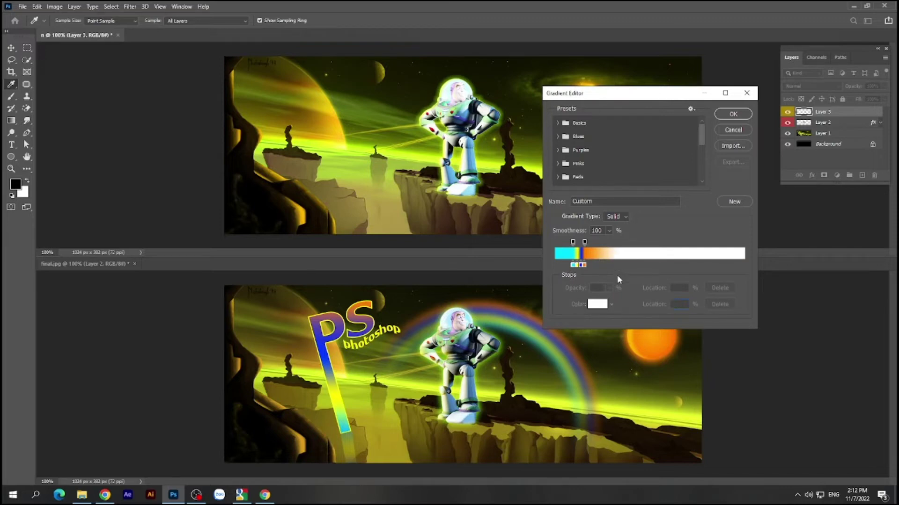
drag(618, 265, 617, 279)
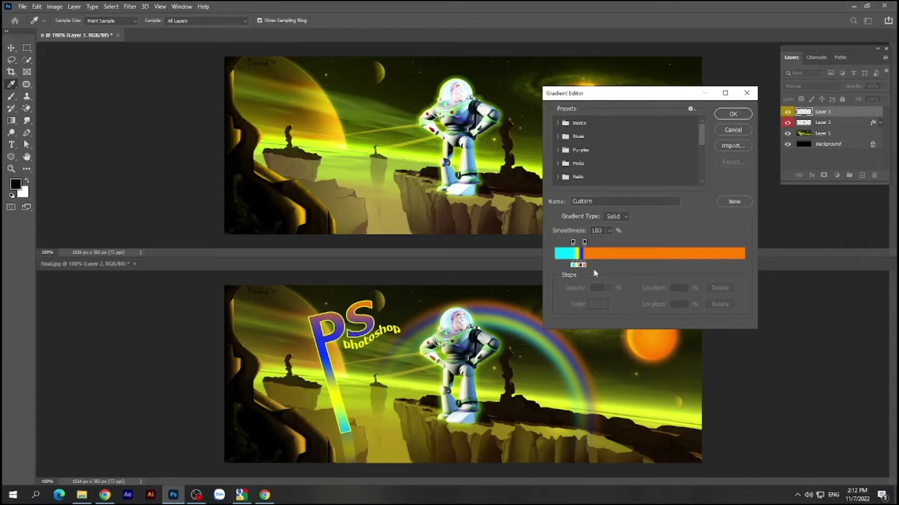
click(589, 243)
Add 0% opacity stops at 17% and 8% beside the rainbow bands, save as a preset, and confirm.
drag(588, 246, 587, 245)
text(0)
click(566, 242)
text(0)
drag(567, 244, 570, 243)
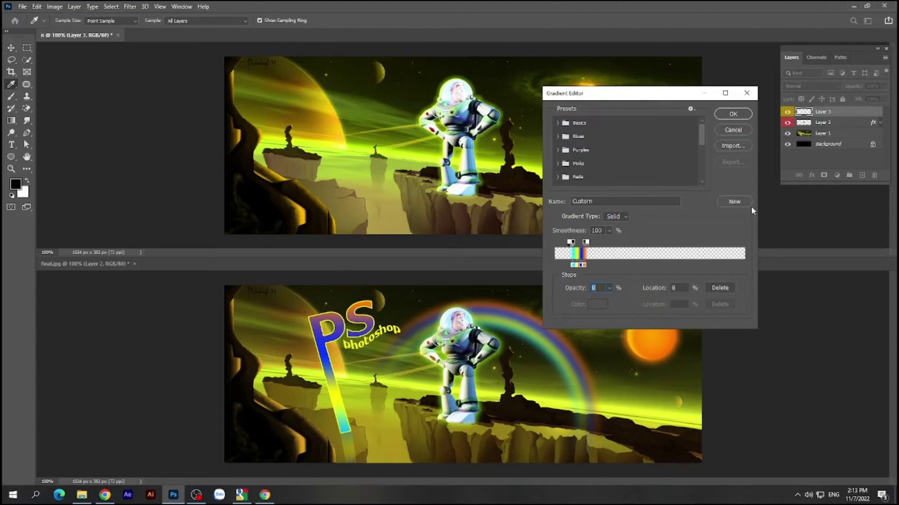
click(735, 202)
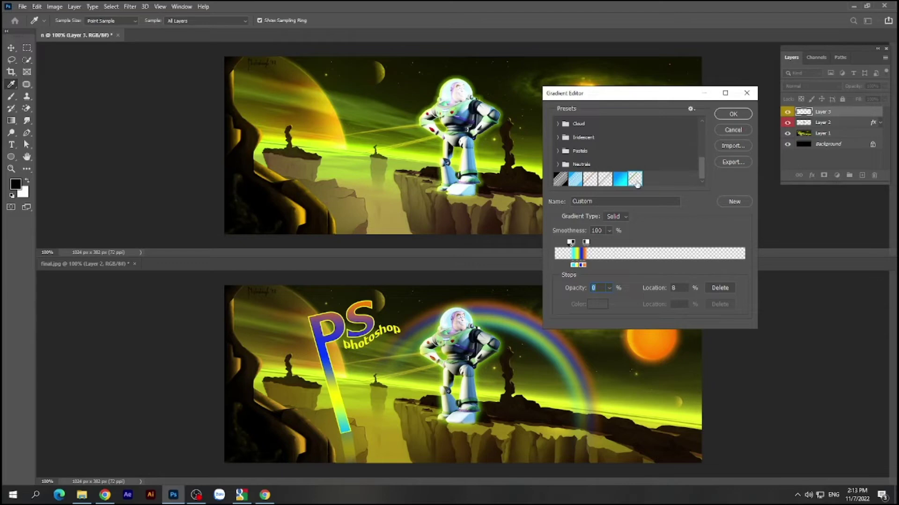
click(730, 116)
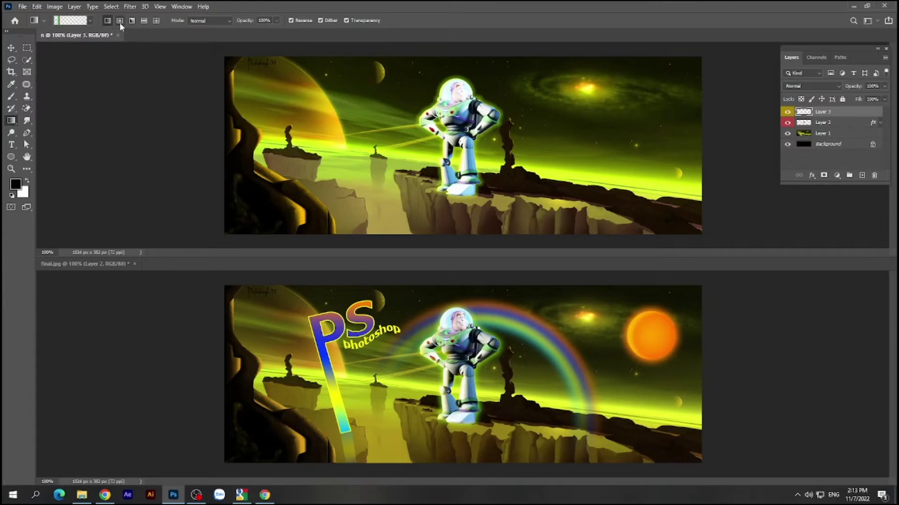
Draw a radial cyan-yellow-orange rainbow arc around Buzz on Layer 3 in the top image.
click(120, 20)
drag(506, 256, 503, 303)
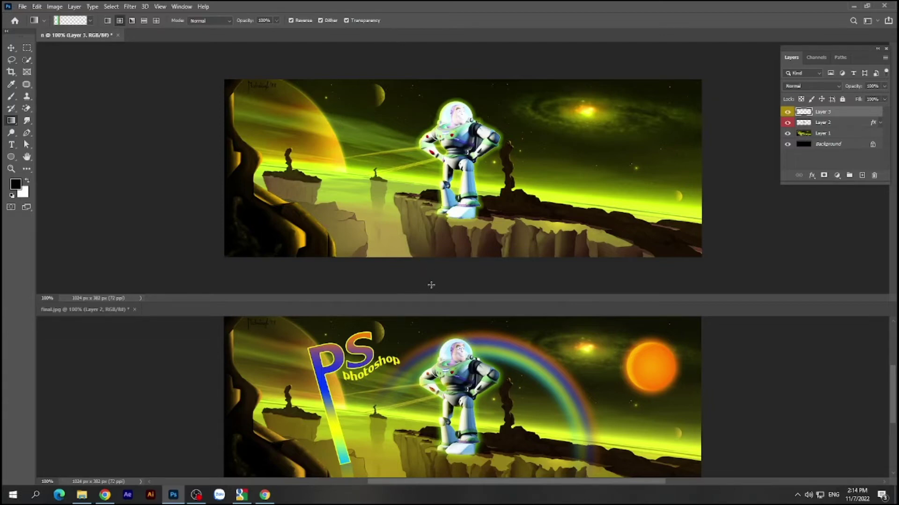
drag(430, 283, 470, 83)
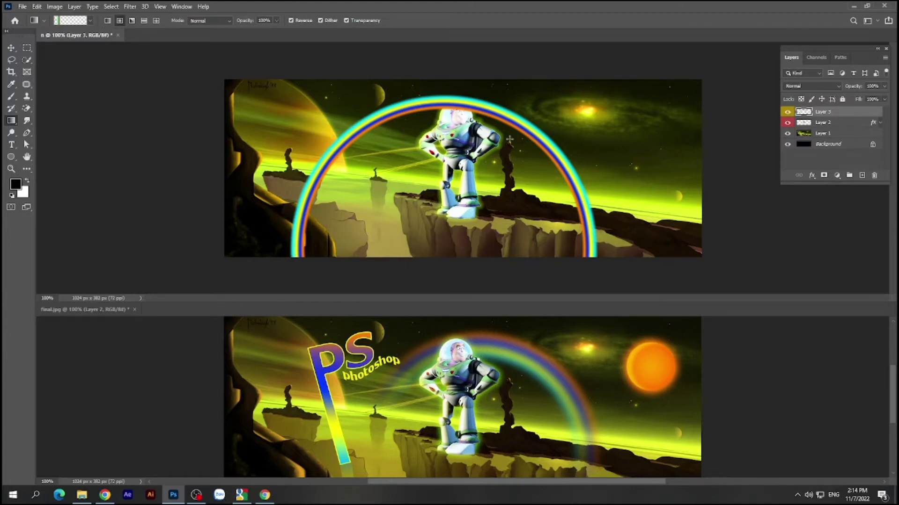
click(73, 21)
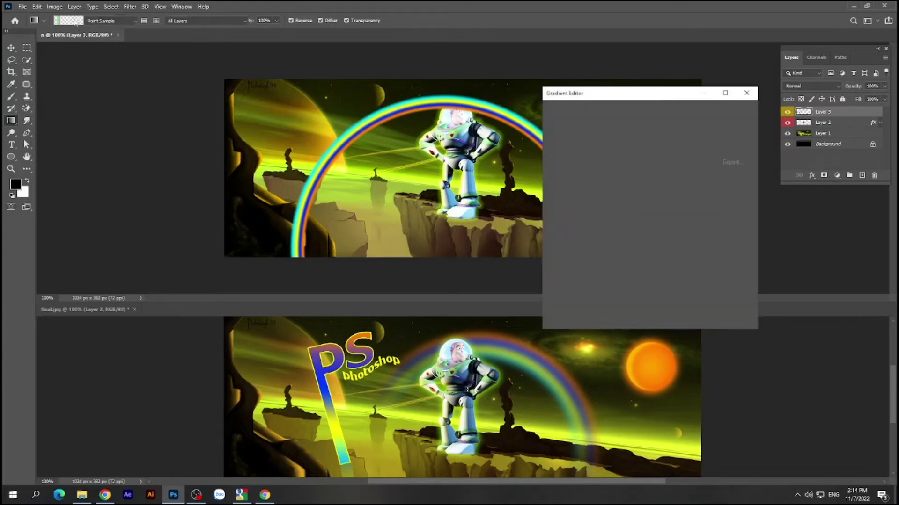
Move the blue colour stop past the orange one and shift cyan to about 24%.
click(589, 243)
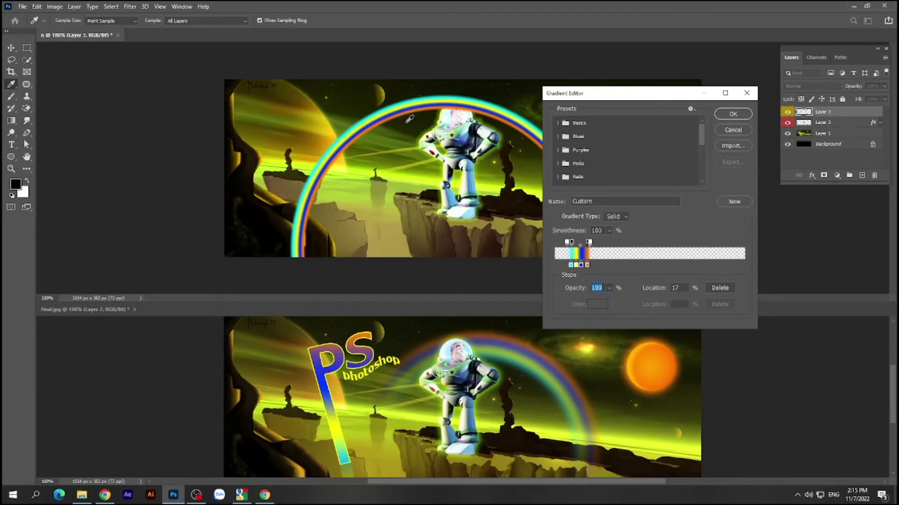
drag(632, 93, 566, 98)
drag(515, 269, 531, 271)
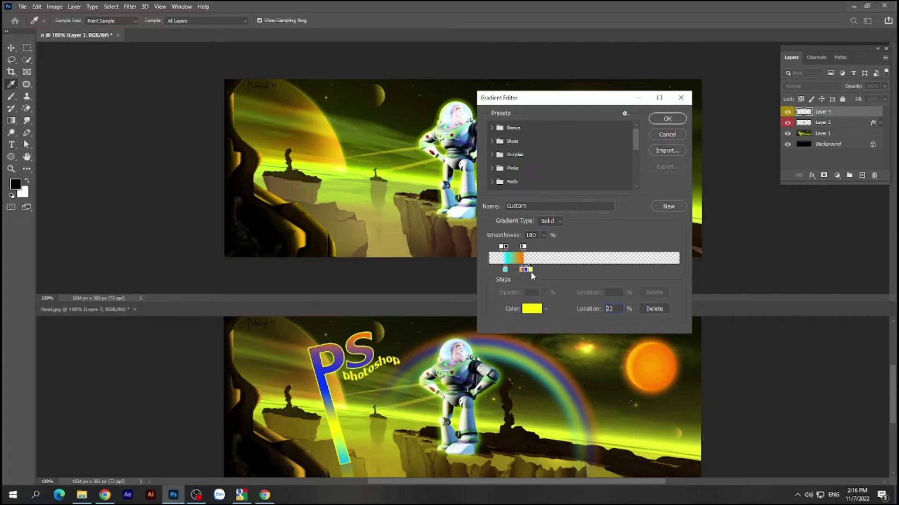
drag(506, 272, 534, 270)
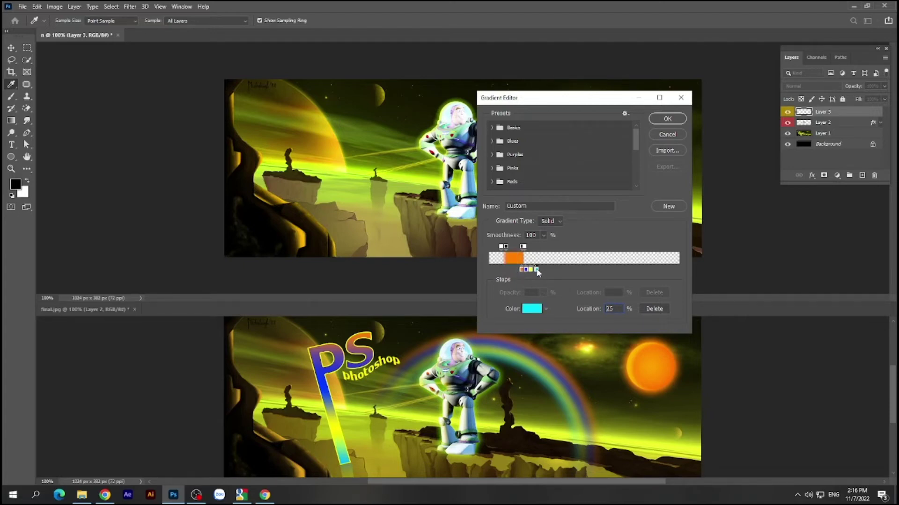
Place transparent opacity stops at 8% and 15% around the colours and save as a new preset.
drag(530, 248, 542, 248)
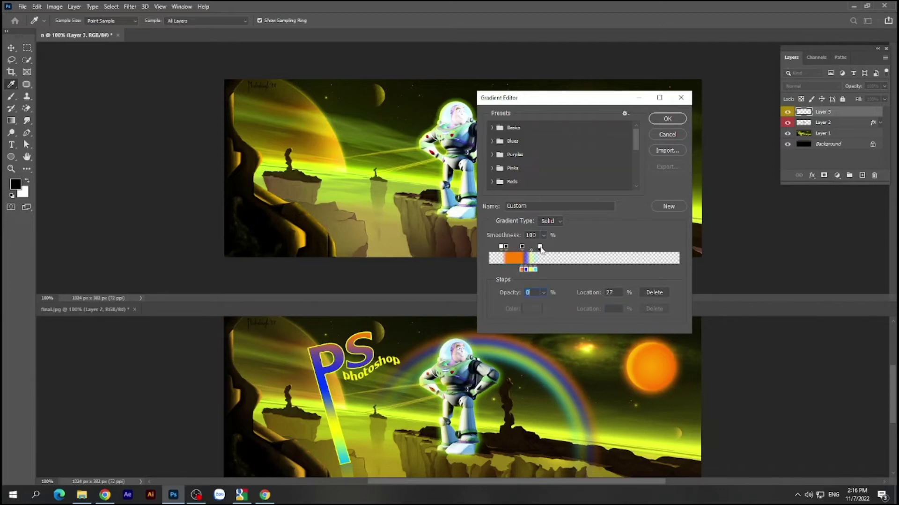
drag(522, 248, 537, 251)
drag(505, 248, 523, 250)
drag(501, 248, 518, 250)
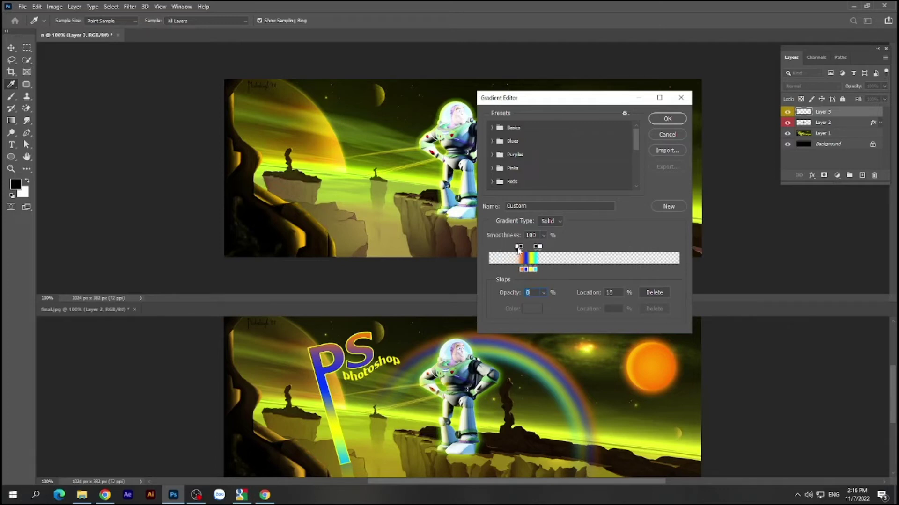
click(664, 205)
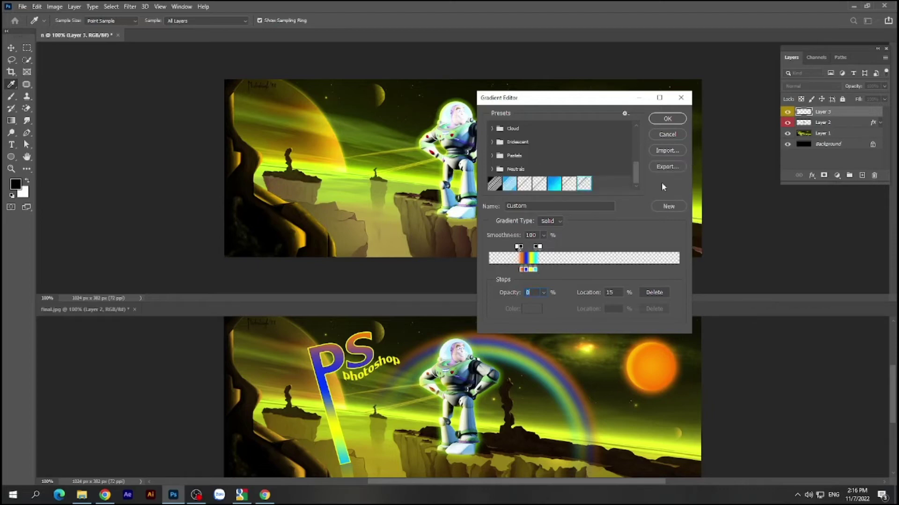
click(668, 120)
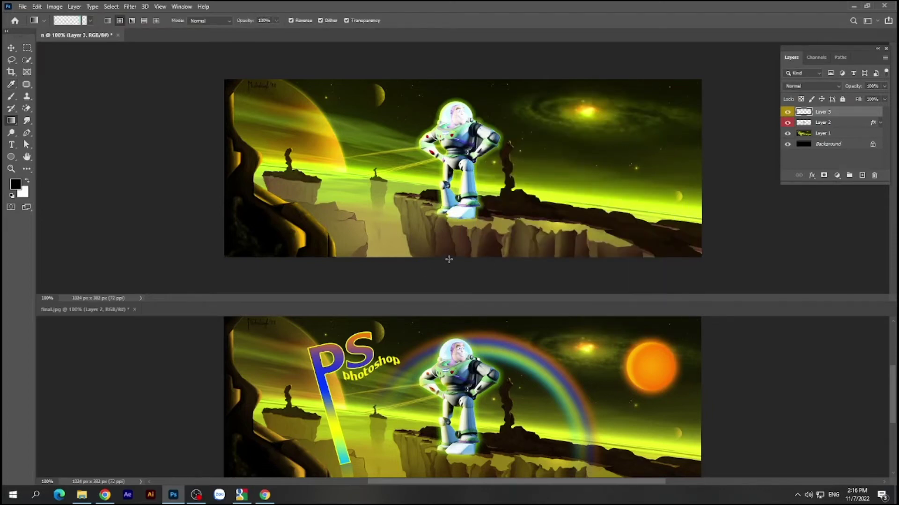
Draw a larger rainbow arc over the top image and move Layer 3 below Layer 2.
drag(448, 273, 474, 67)
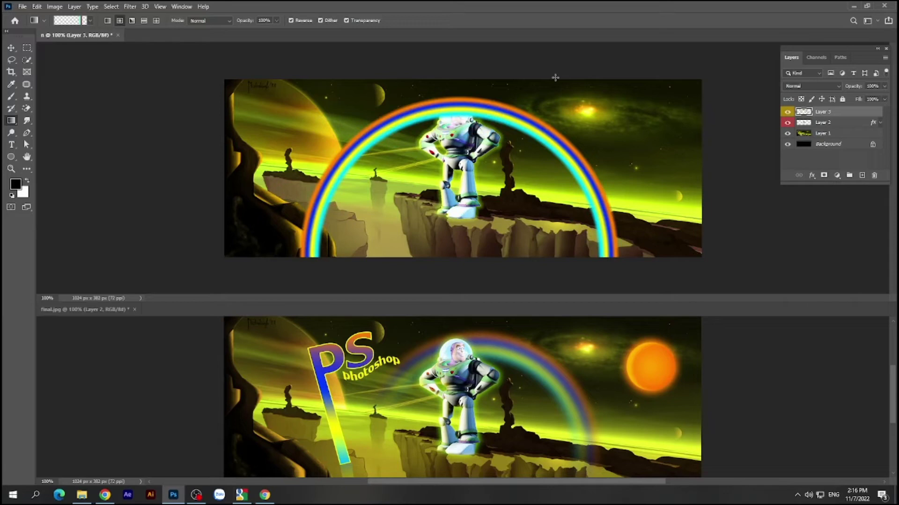
click(787, 112)
drag(851, 118, 847, 129)
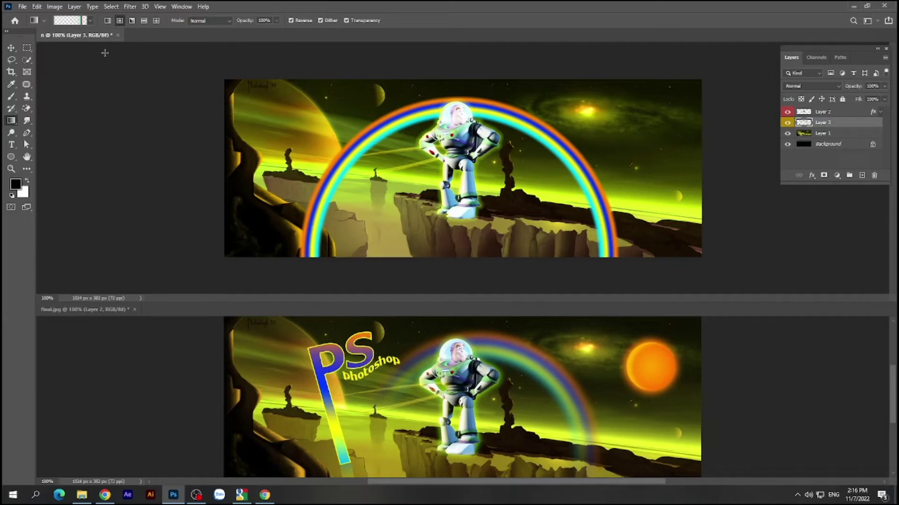
click(130, 7)
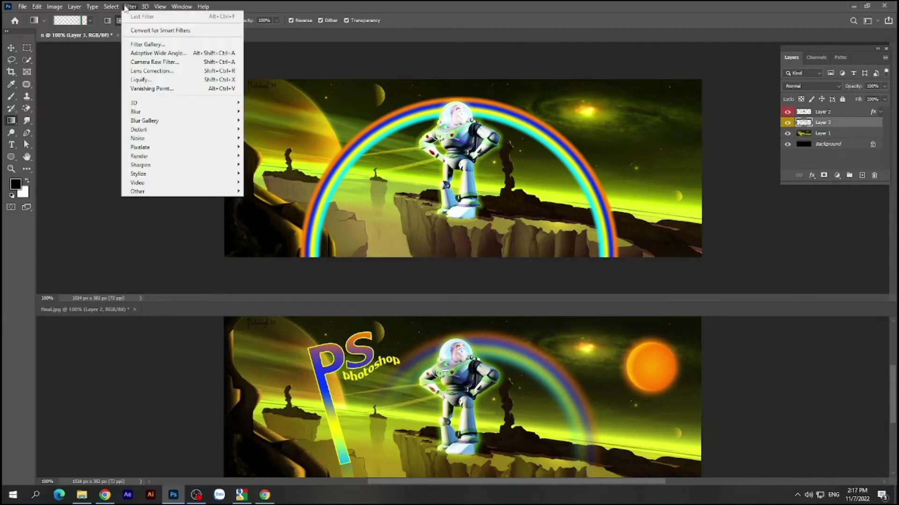
mouse_move(136, 112)
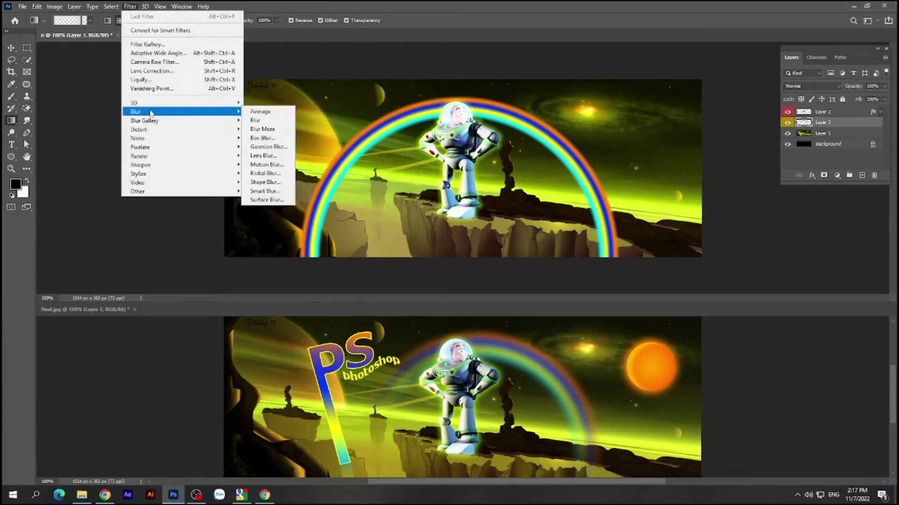
Apply a Gaussian Blur with radius 6 pixels to the rainbow on Layer 3.
click(258, 147)
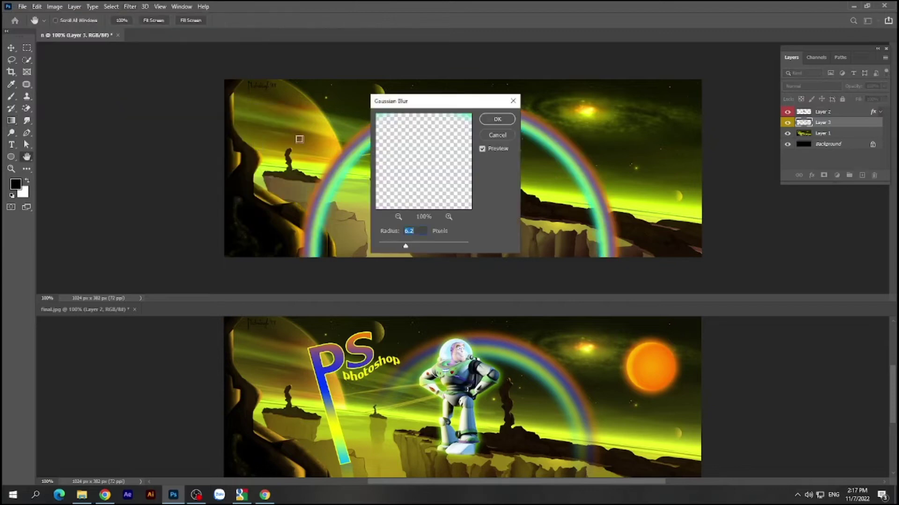
drag(437, 104, 181, 105)
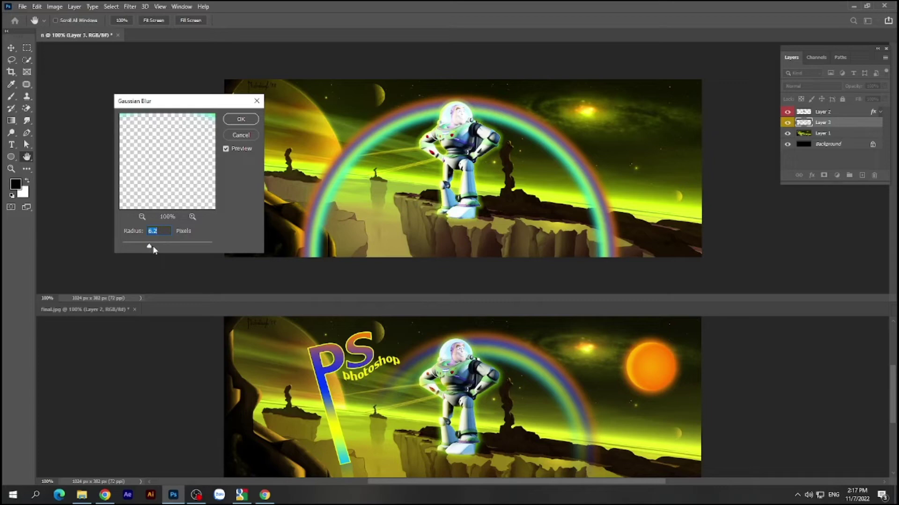
text(6)
drag(197, 136, 202, 172)
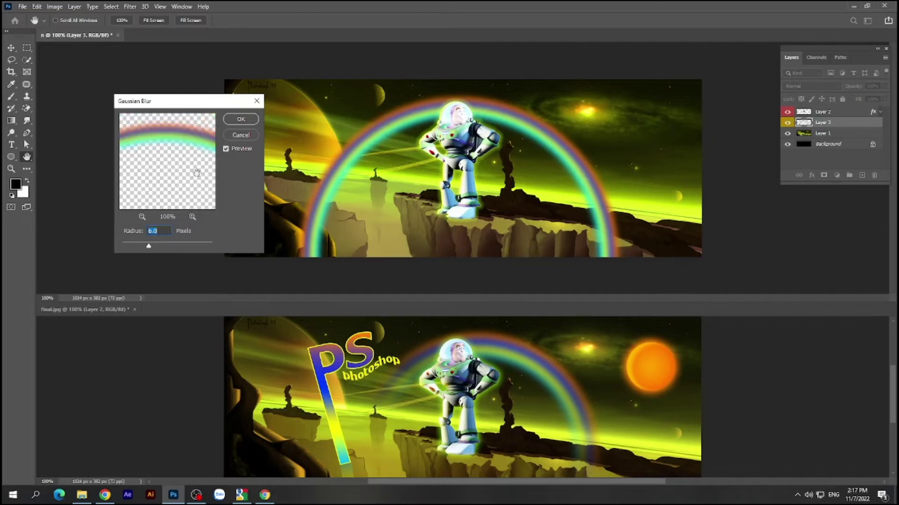
click(241, 121)
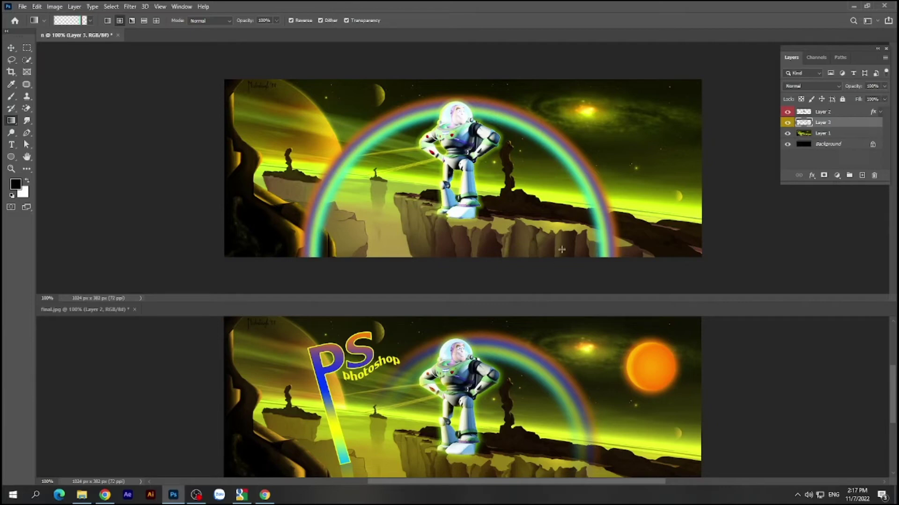
Add a layer mask to Layer 3 and choose the Black, White linear gradient.
click(823, 176)
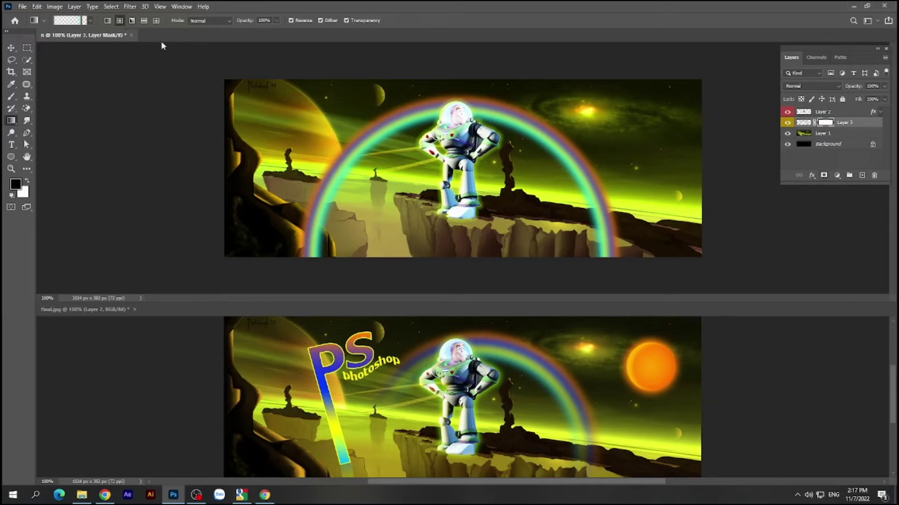
click(72, 21)
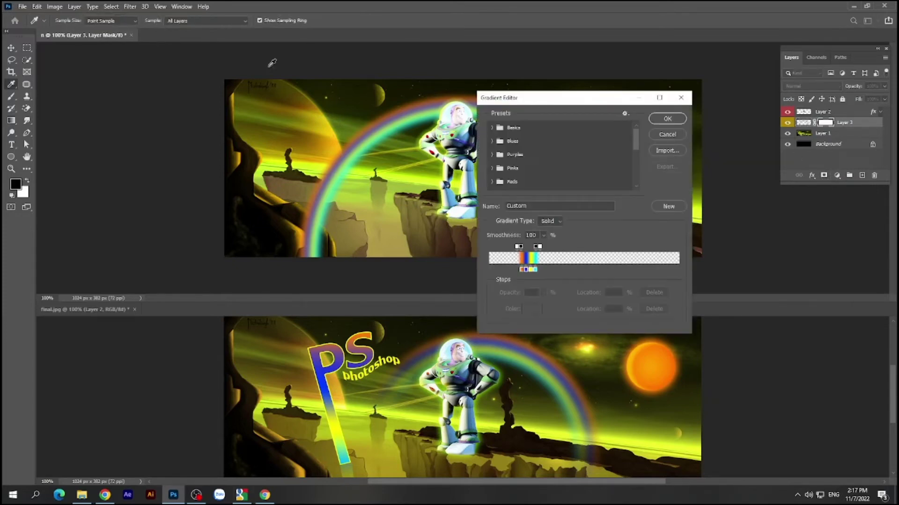
click(491, 128)
click(534, 143)
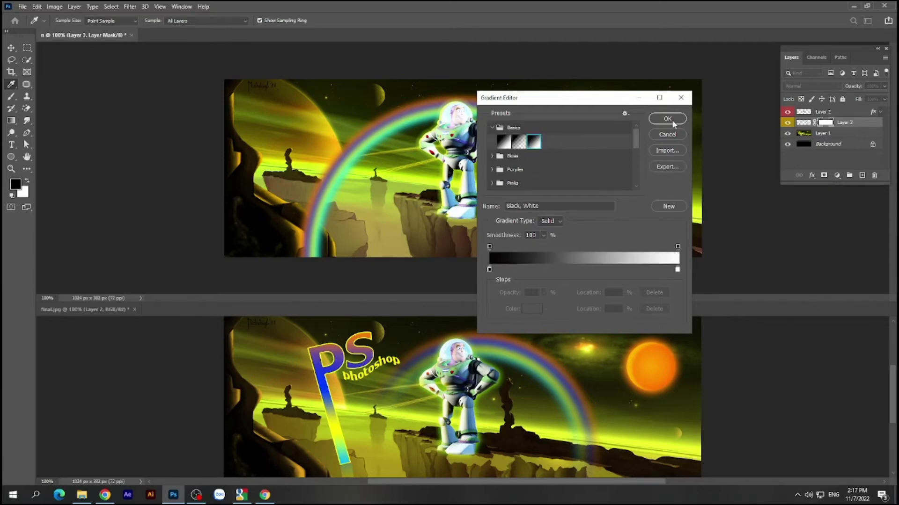
click(671, 120)
click(108, 22)
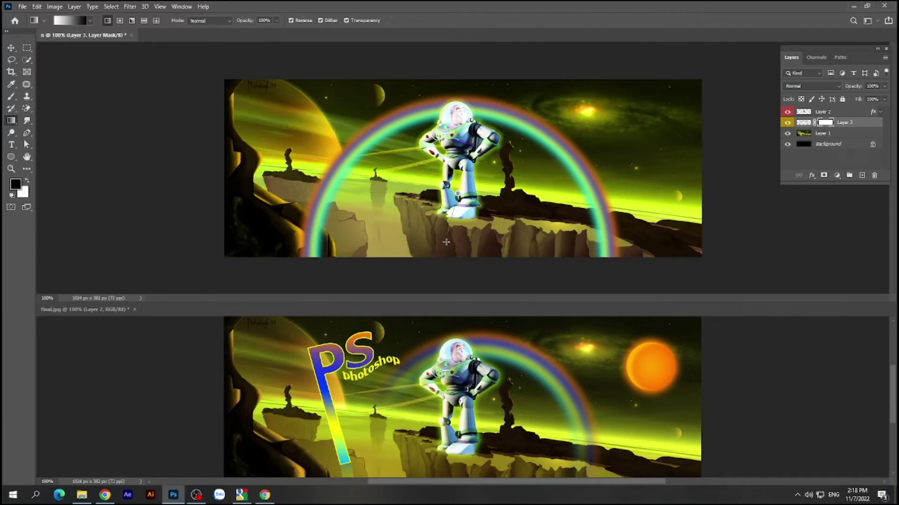
Drag the gradient on the mask until the rainbow's lower ends, especially the right, fade out.
drag(446, 274, 458, 196)
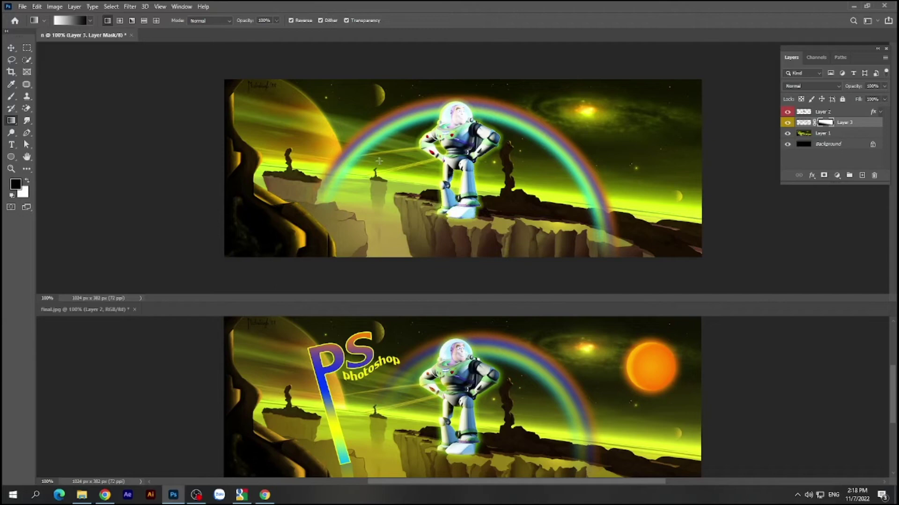
drag(470, 167, 444, 240)
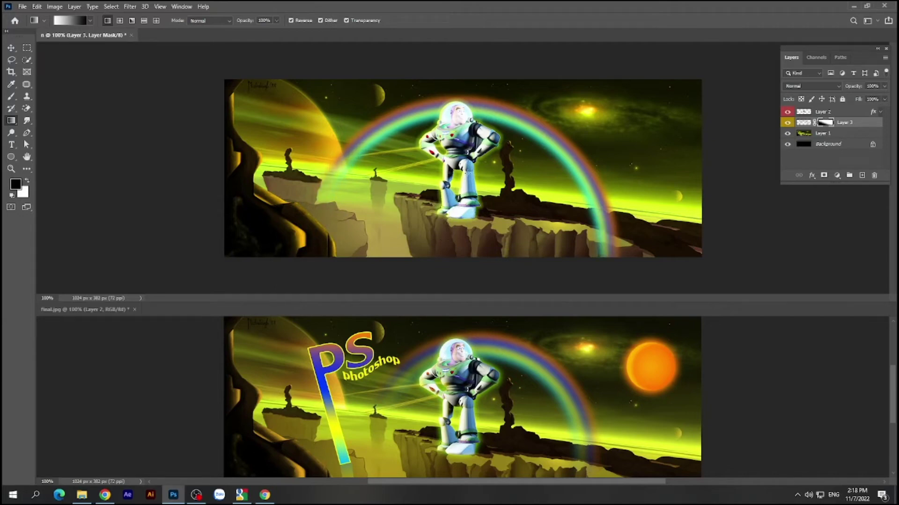
drag(467, 172, 459, 248)
drag(462, 162, 455, 223)
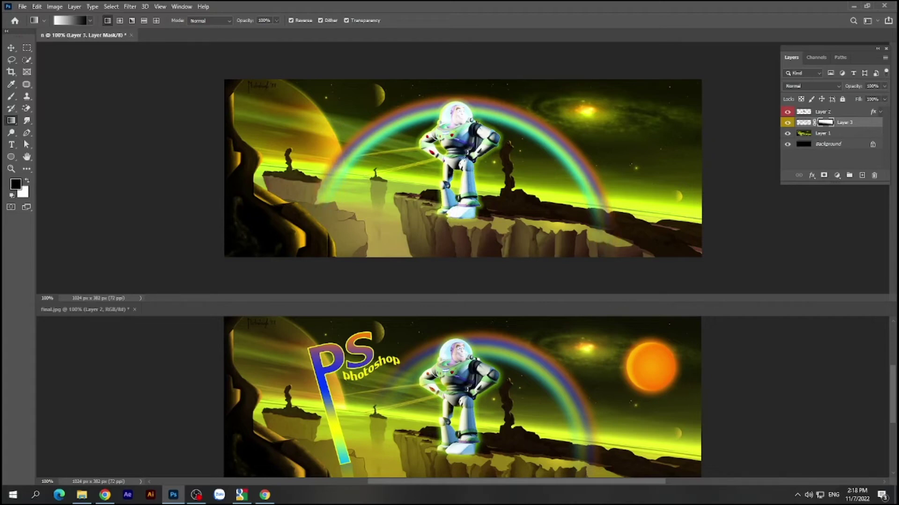
drag(465, 157, 450, 210)
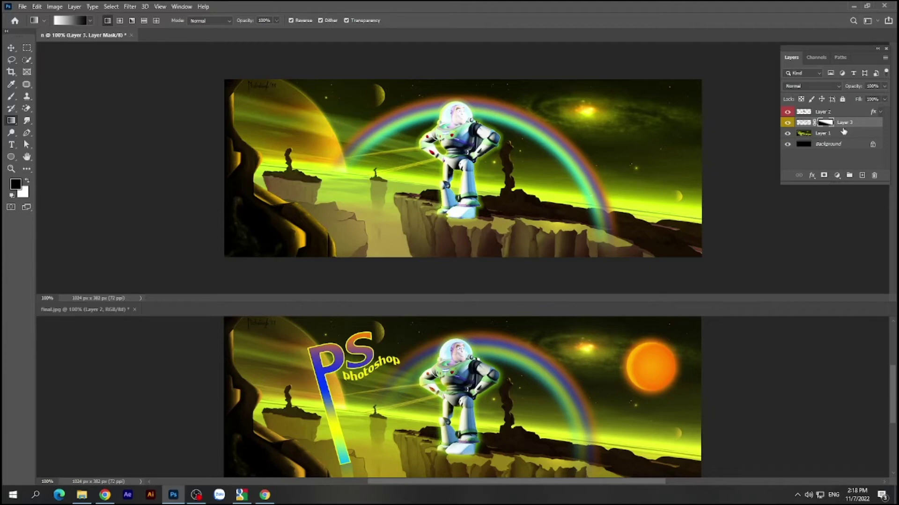
click(847, 112)
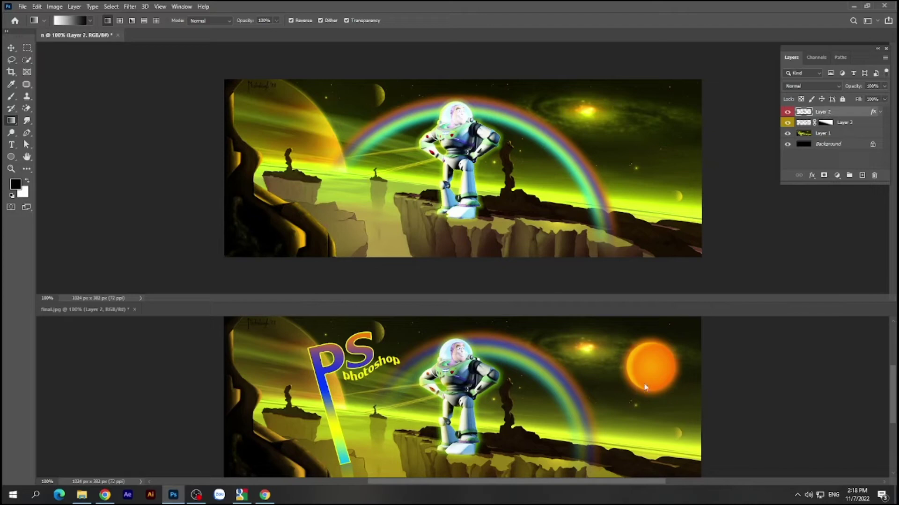
Switch to the Ellipse tool in Path mode.
click(12, 158)
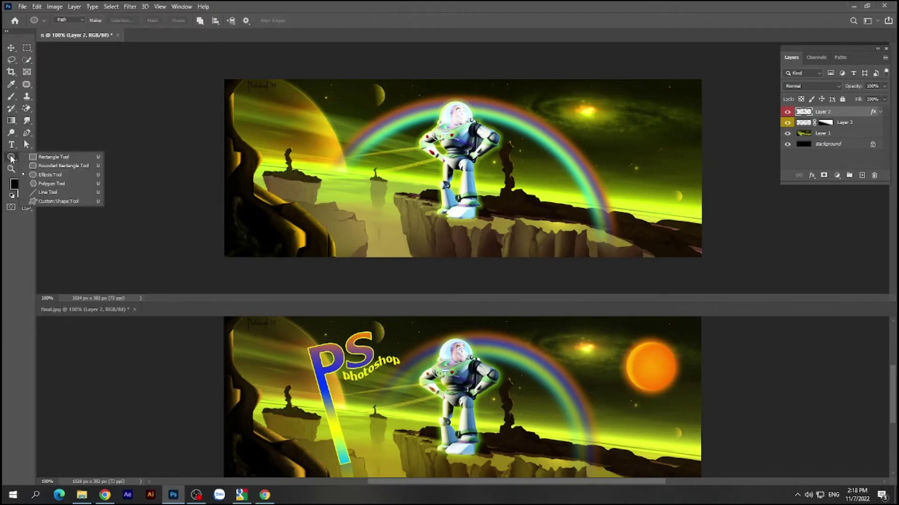
click(54, 175)
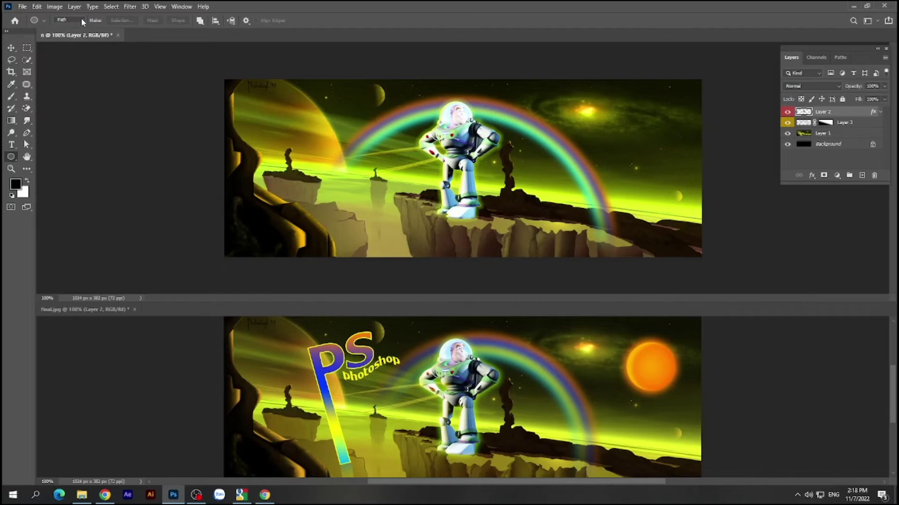
click(82, 22)
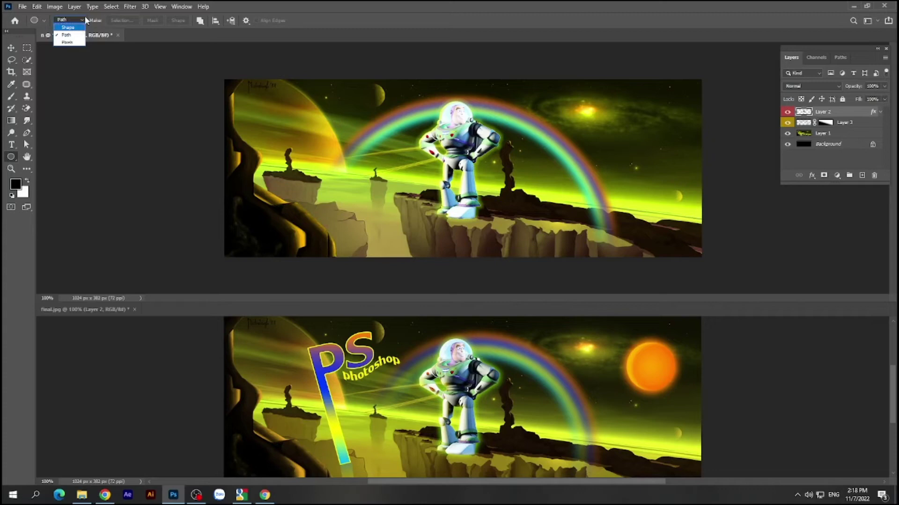
click(74, 36)
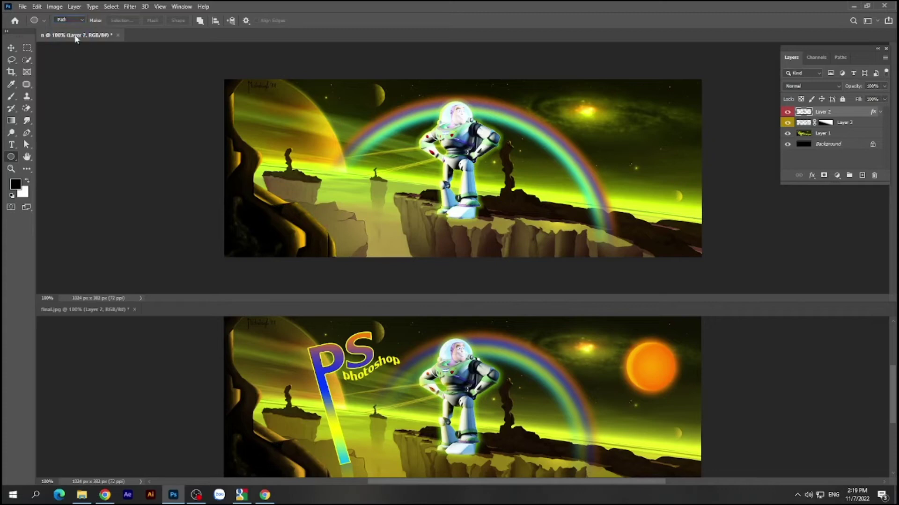
Trace a circle path about 102 px across over the orange sun in final.jpg.
click(641, 372)
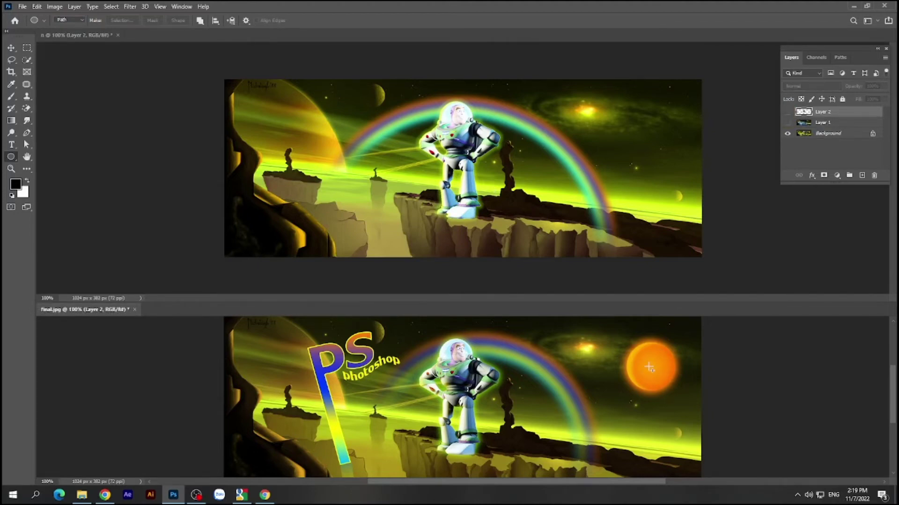
drag(651, 367, 677, 398)
drag(677, 398, 675, 397)
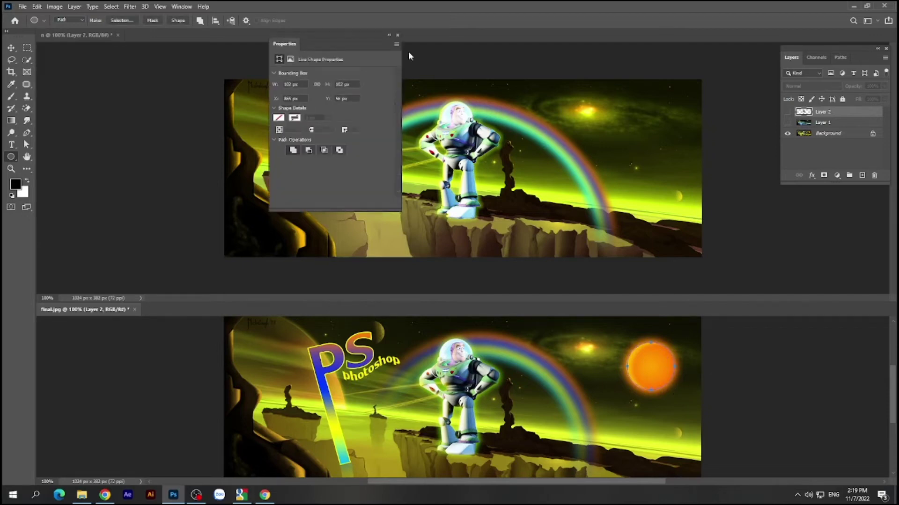
click(397, 35)
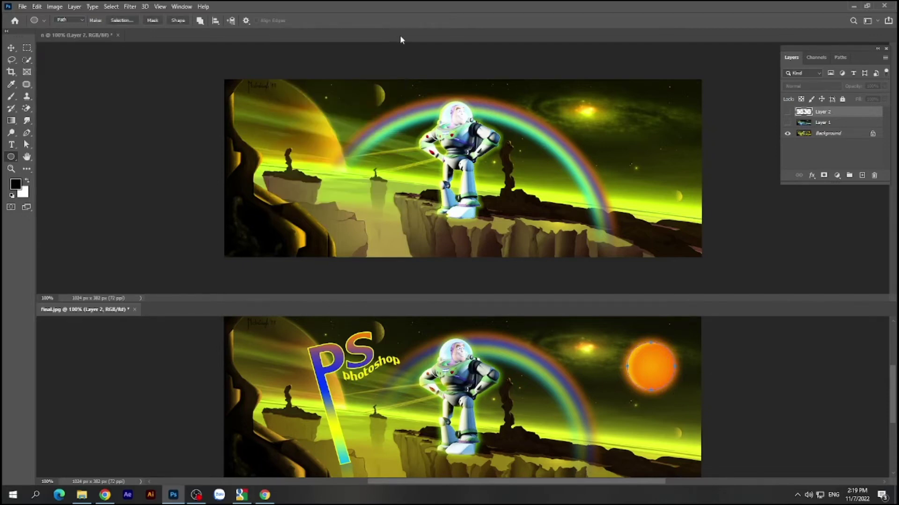
Select the circle with Direct Selection and copy the path.
click(28, 144)
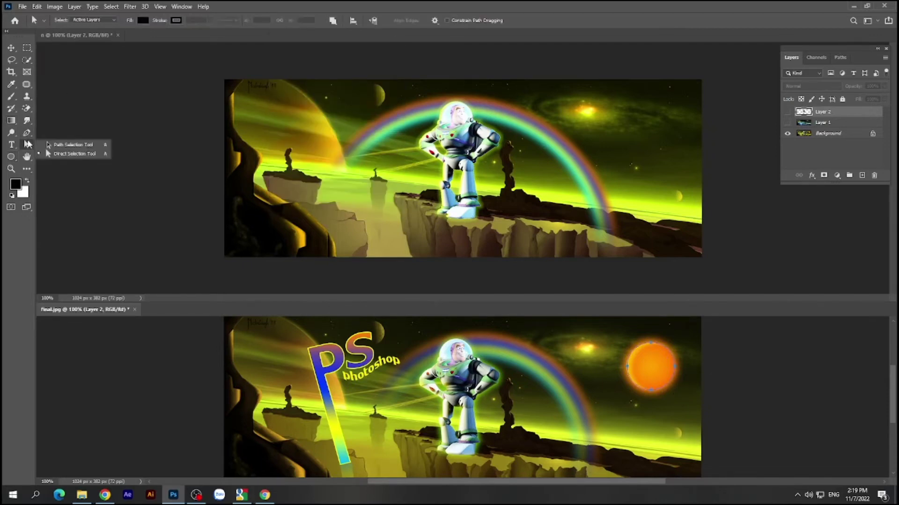
click(70, 153)
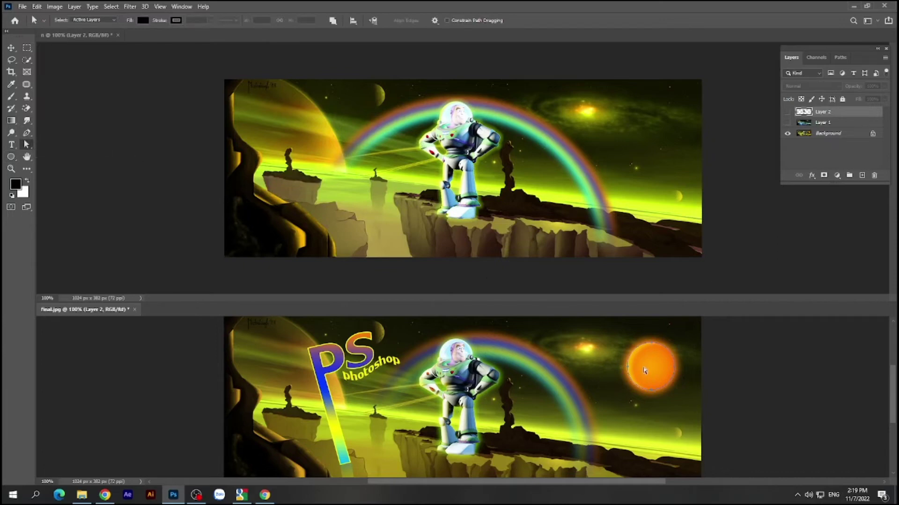
click(37, 6)
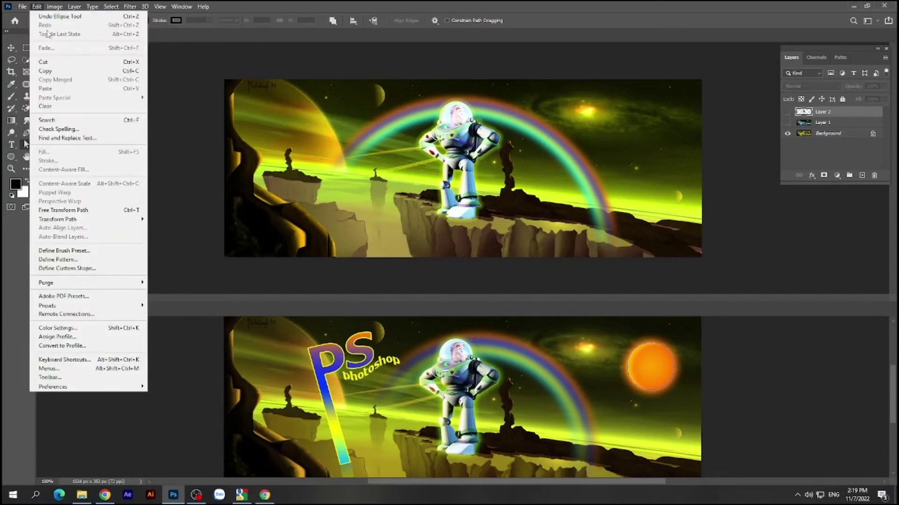
click(50, 71)
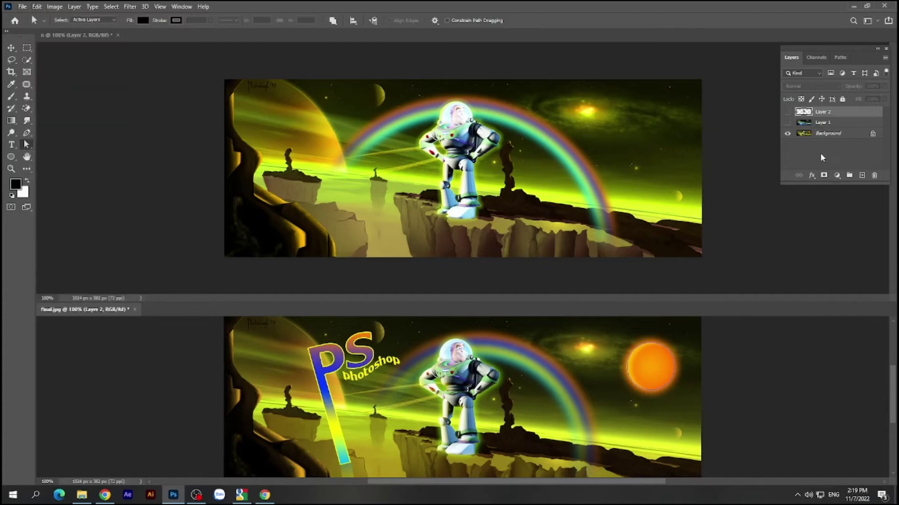
Create Path 1 in the n document, paste the sun circle there, and add Layer 4.
click(841, 57)
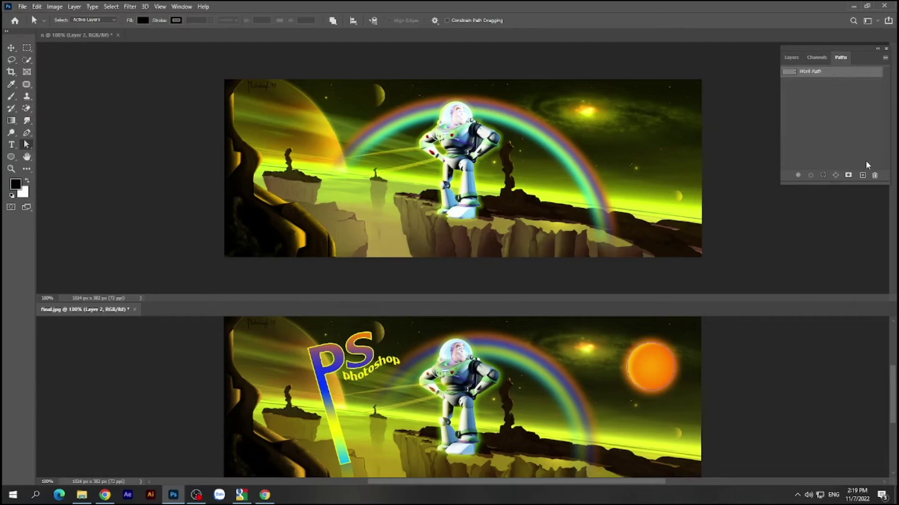
click(862, 175)
click(643, 119)
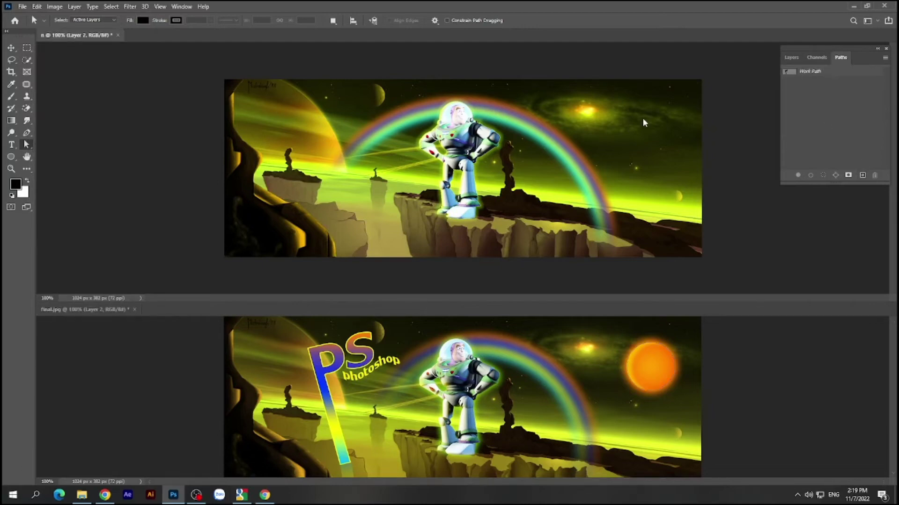
click(861, 175)
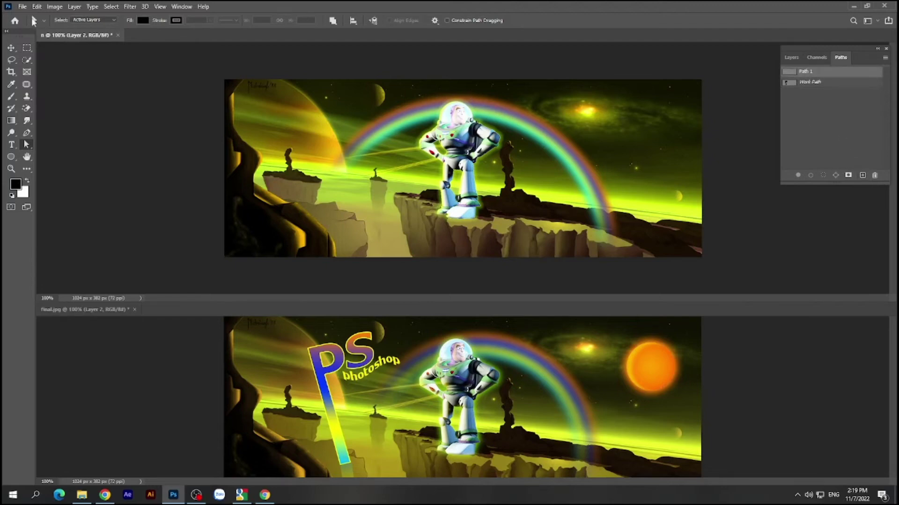
click(38, 7)
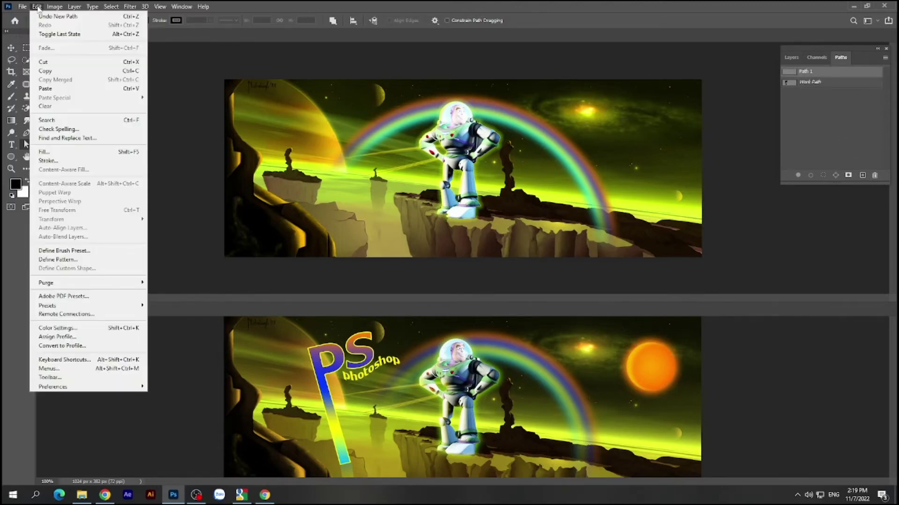
click(53, 90)
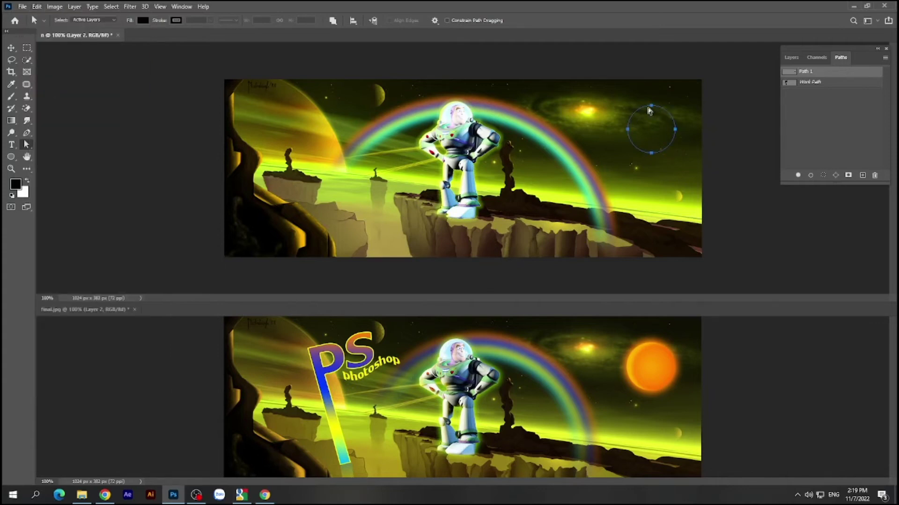
click(792, 58)
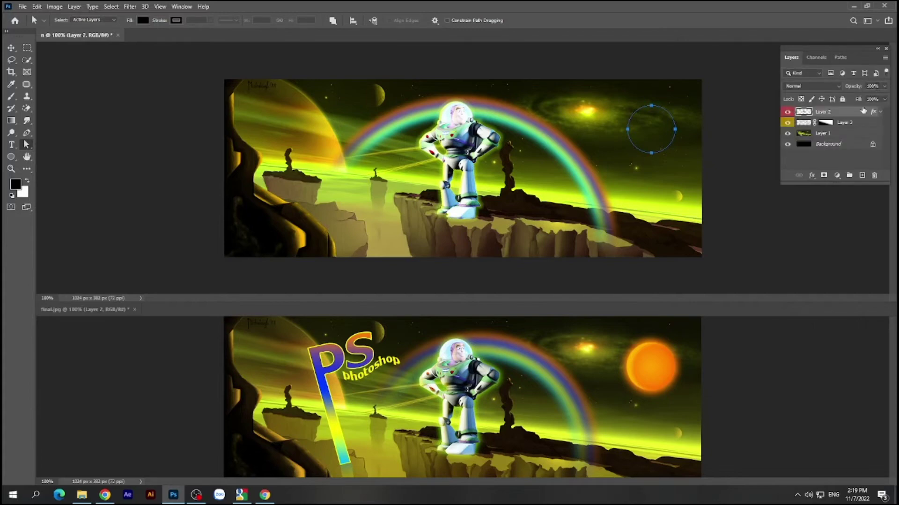
click(862, 175)
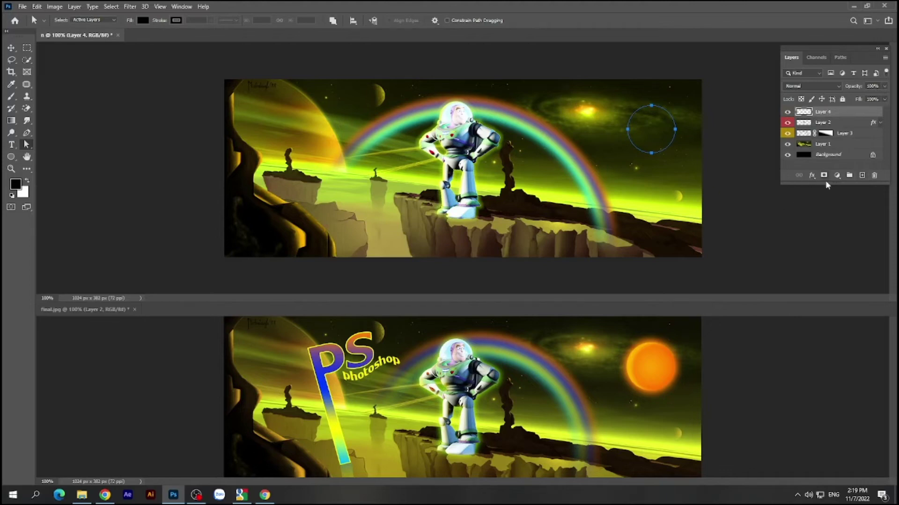
Add a Gradient Fill layer for the sun circle and open its gradient settings.
click(837, 176)
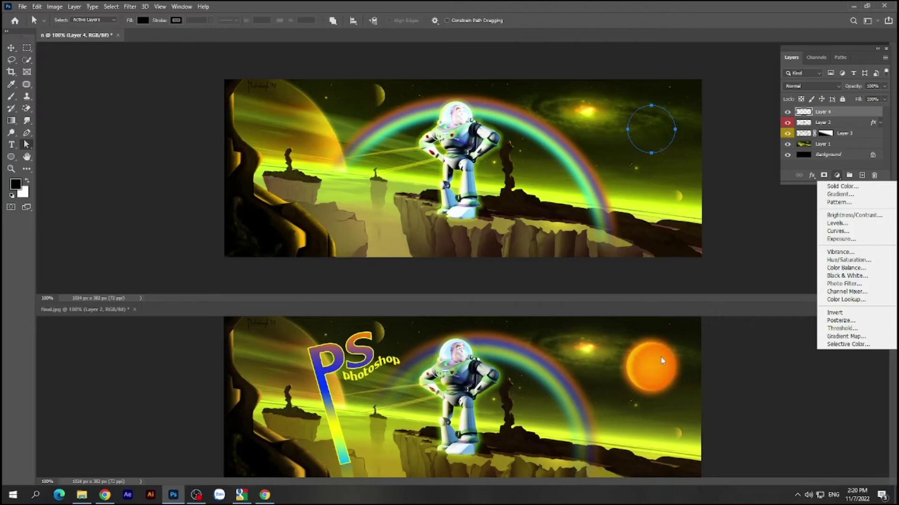
click(838, 196)
drag(587, 100, 480, 102)
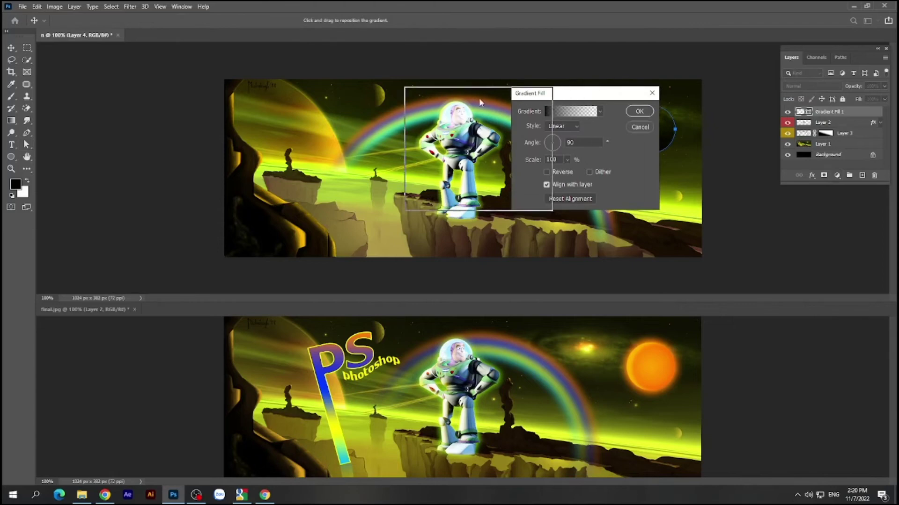
click(470, 113)
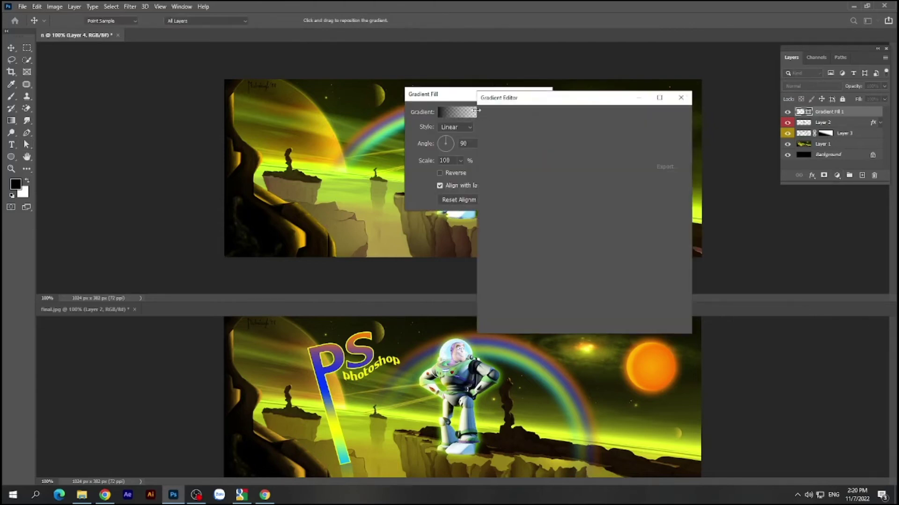
drag(578, 100, 441, 100)
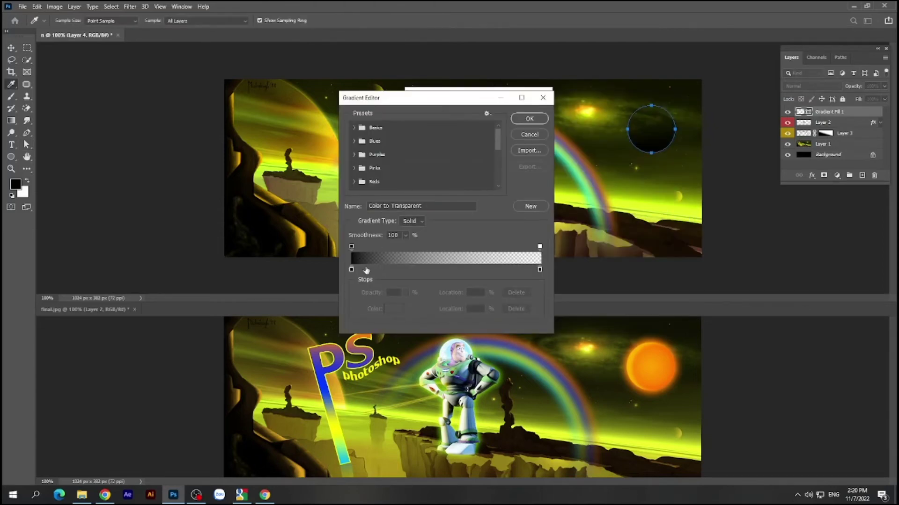
Set both gradient colour stops to the sun's sampled orange with 100% end opacity.
click(351, 270)
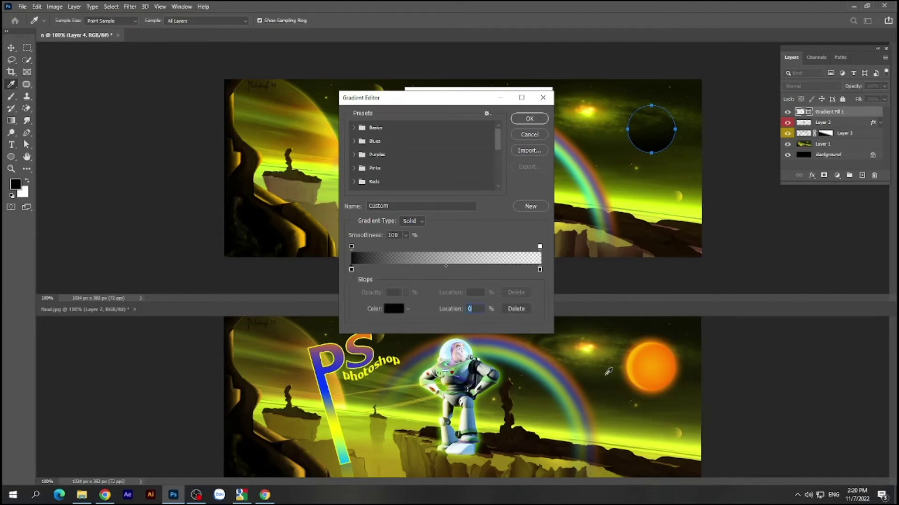
click(664, 346)
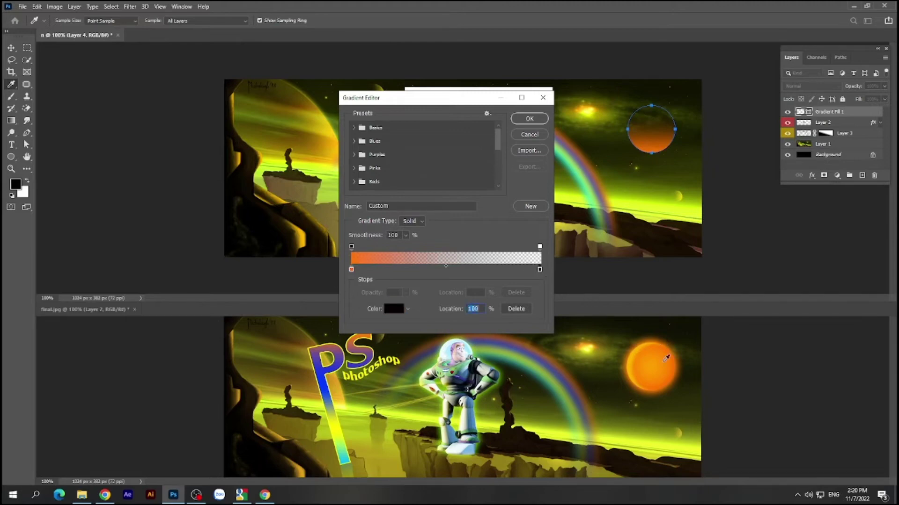
click(655, 368)
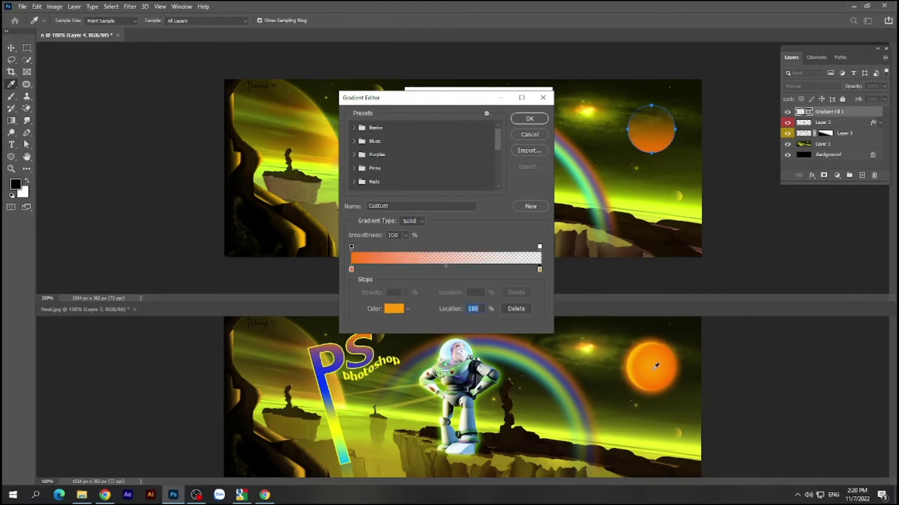
click(540, 247)
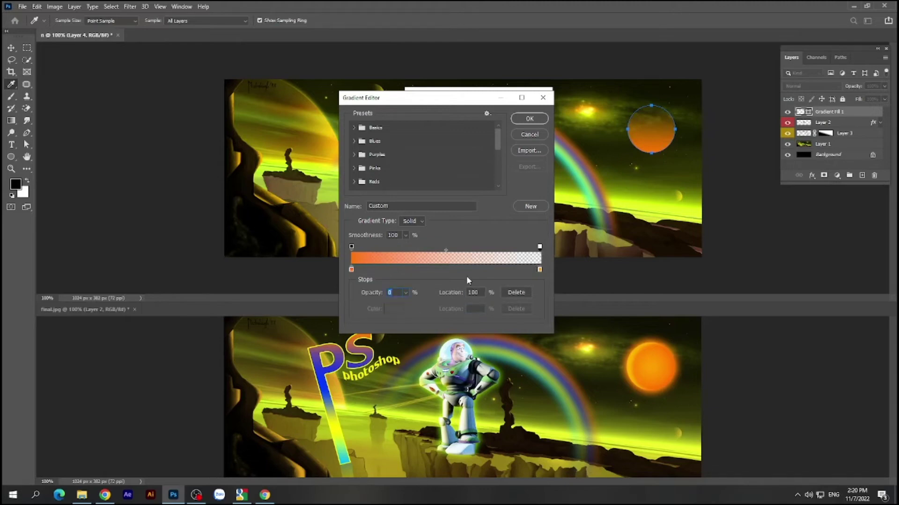
text(100)
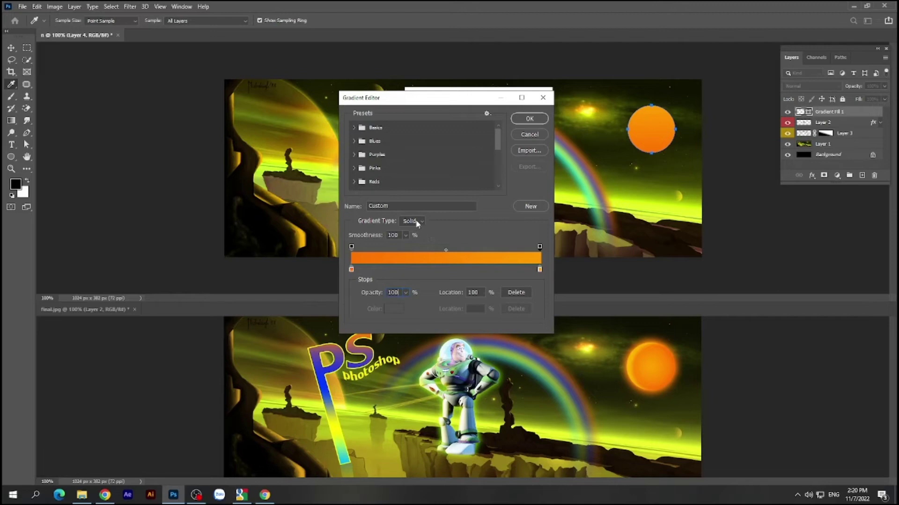
click(458, 228)
click(529, 119)
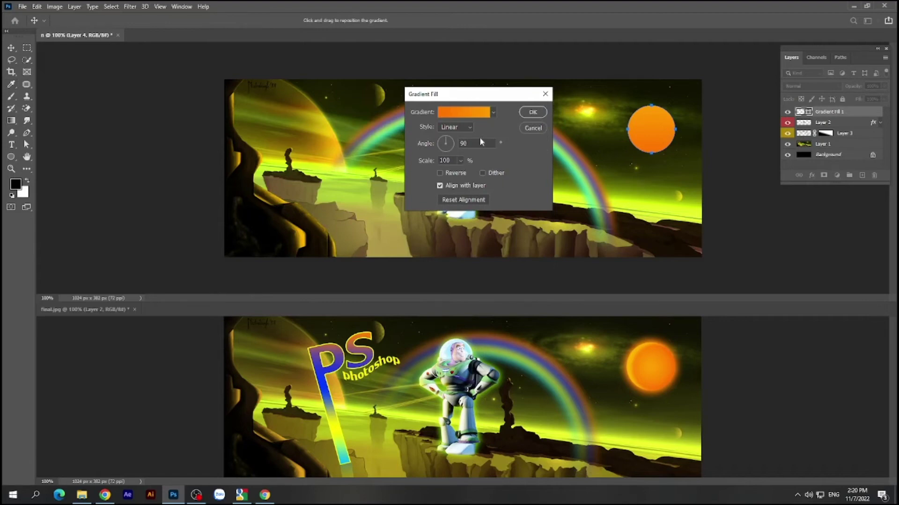
Set the gradient fill style to Radial with Reverse checked.
click(471, 130)
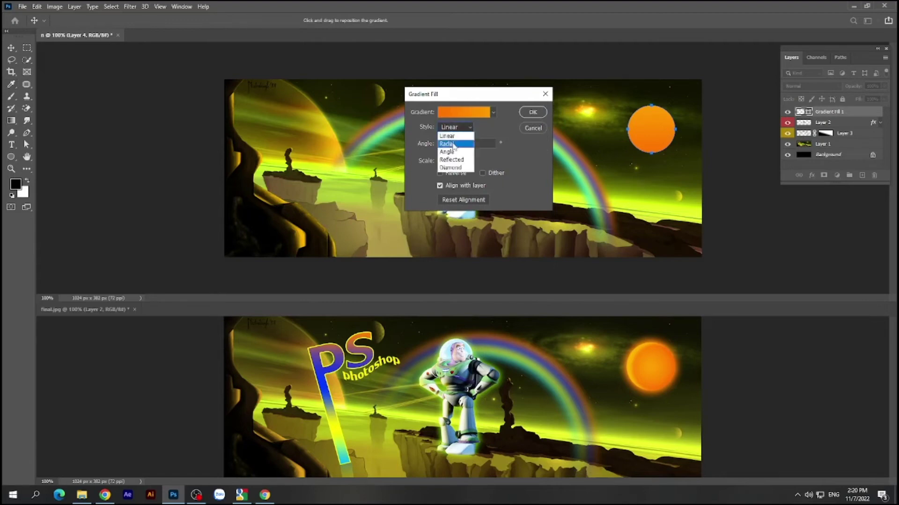
click(453, 145)
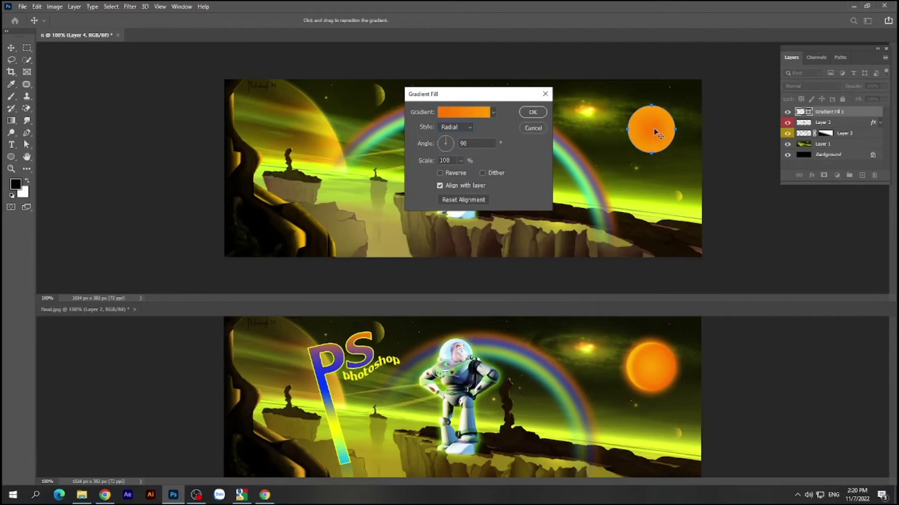
click(440, 173)
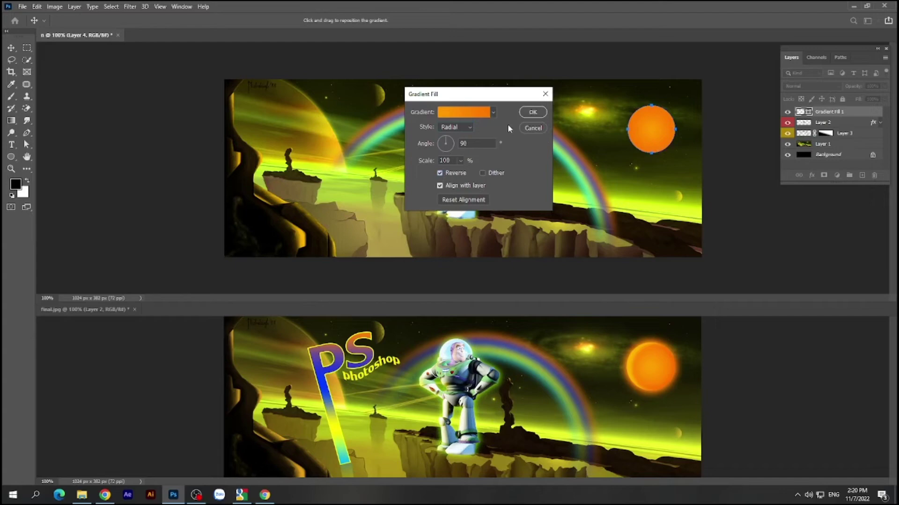
click(447, 114)
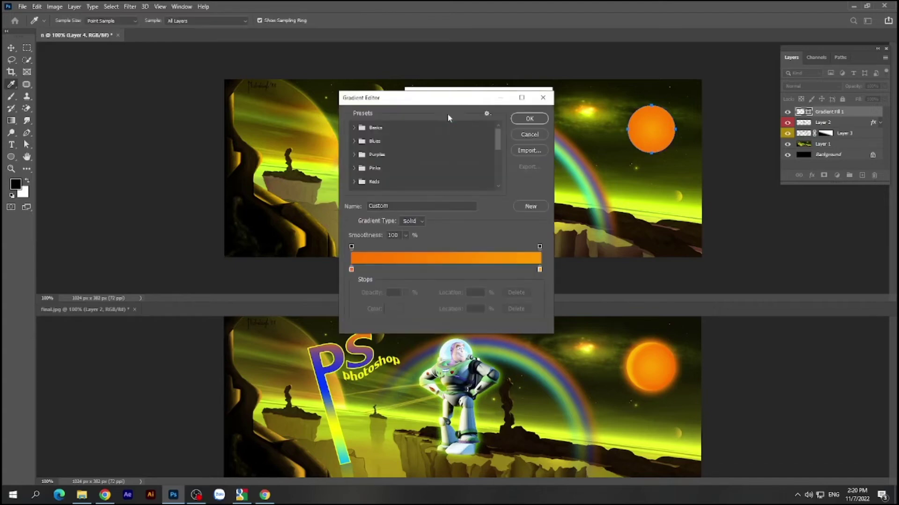
Make the right colour stop a yellower orange at 85% location and commit the fill.
click(540, 270)
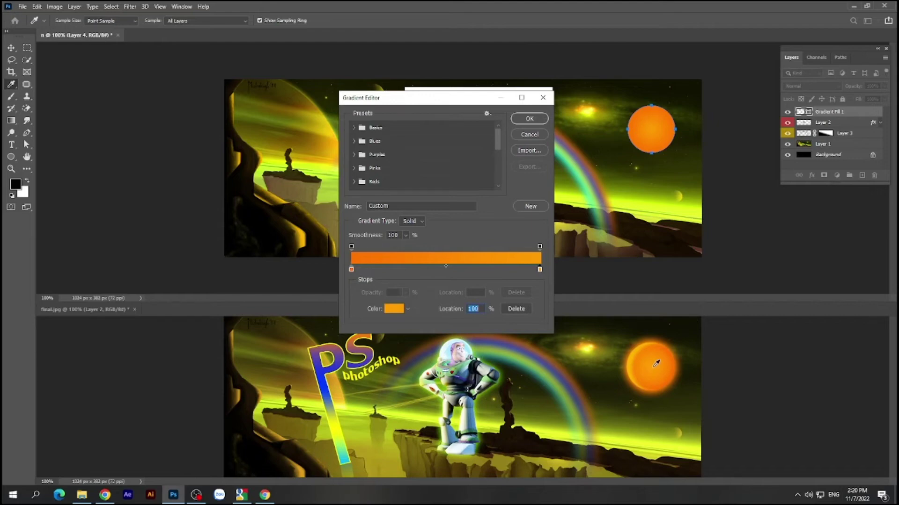
click(394, 310)
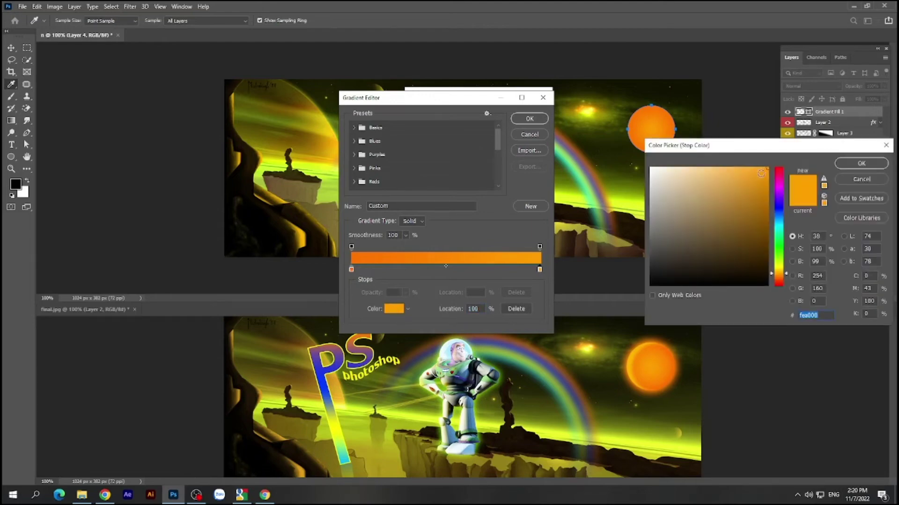
click(786, 276)
drag(786, 273, 786, 270)
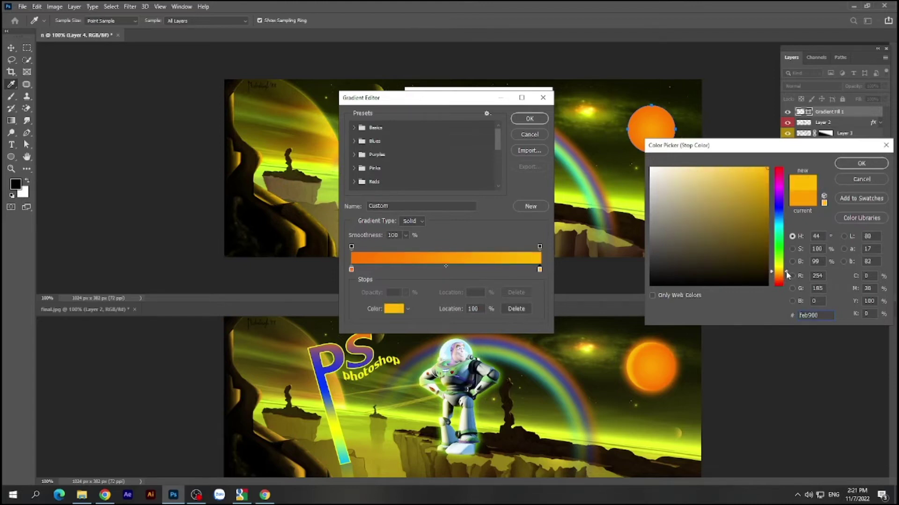
click(861, 164)
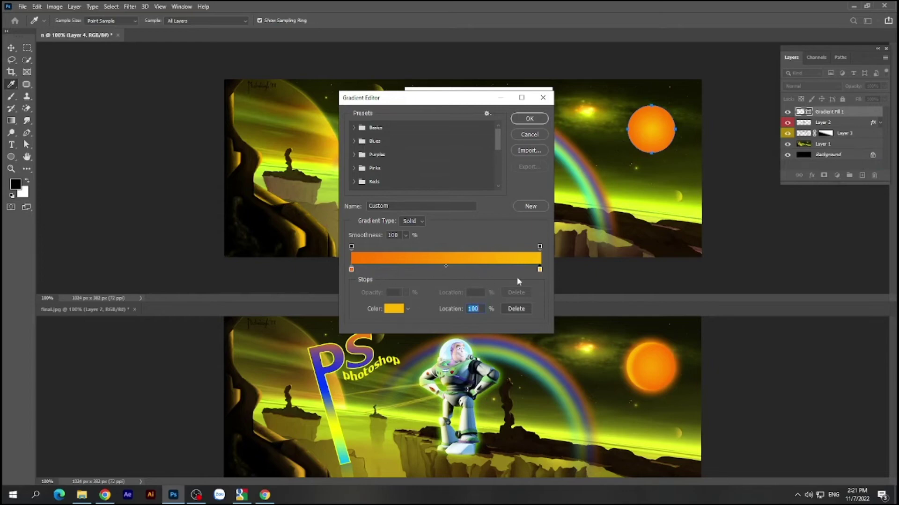
drag(539, 270, 505, 273)
click(532, 120)
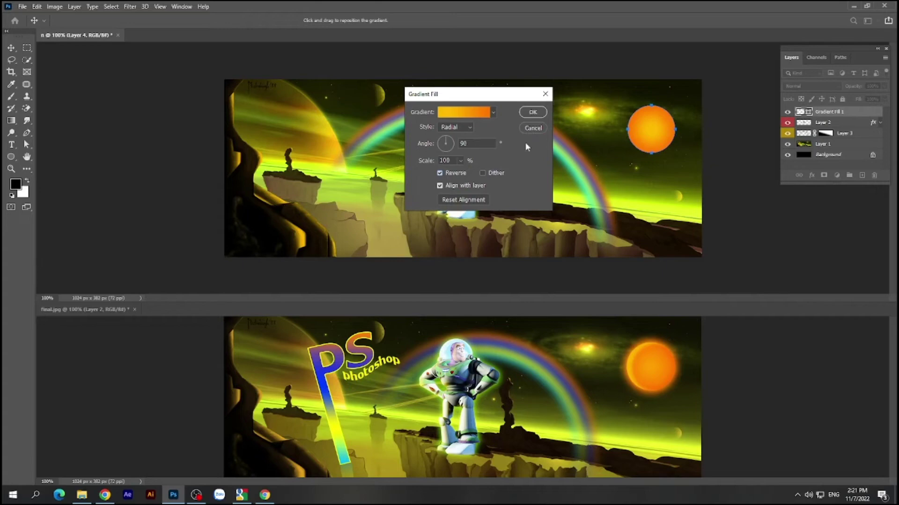
click(532, 113)
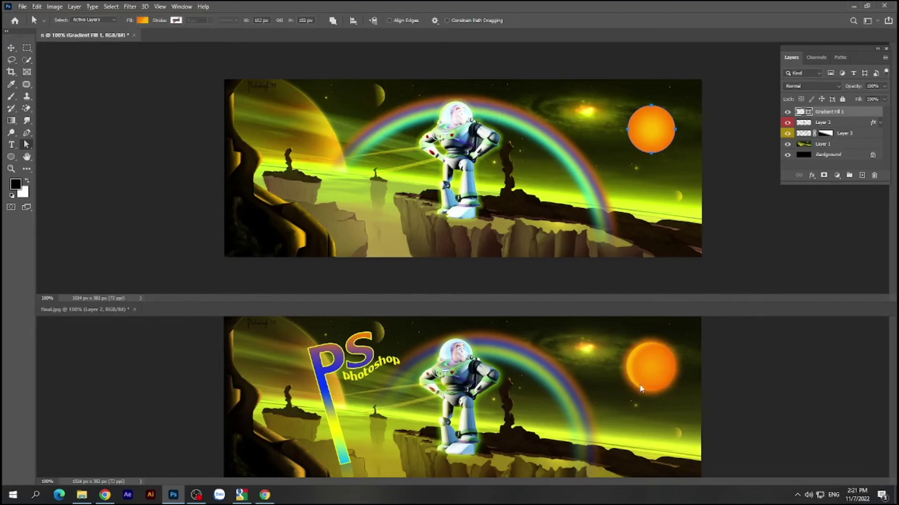
Add an Outer Glow to the sun, using an orange sampled from the sun.
click(812, 176)
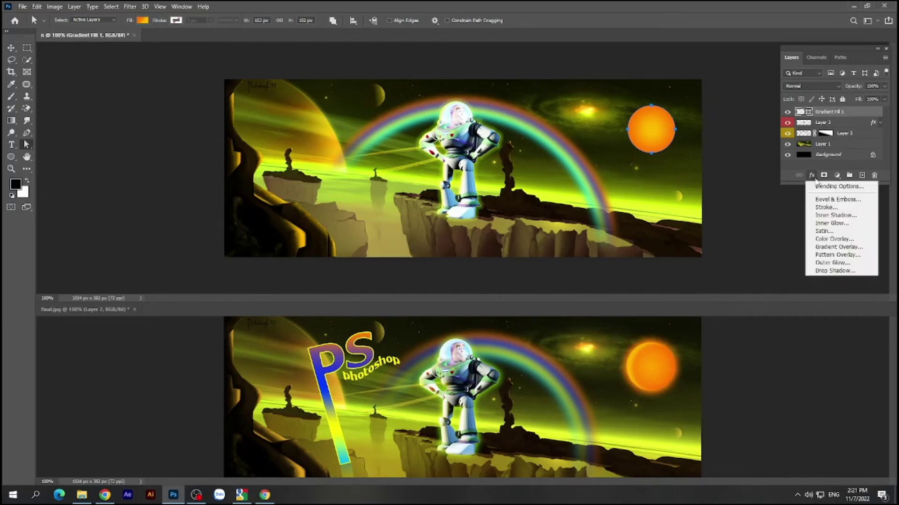
click(835, 263)
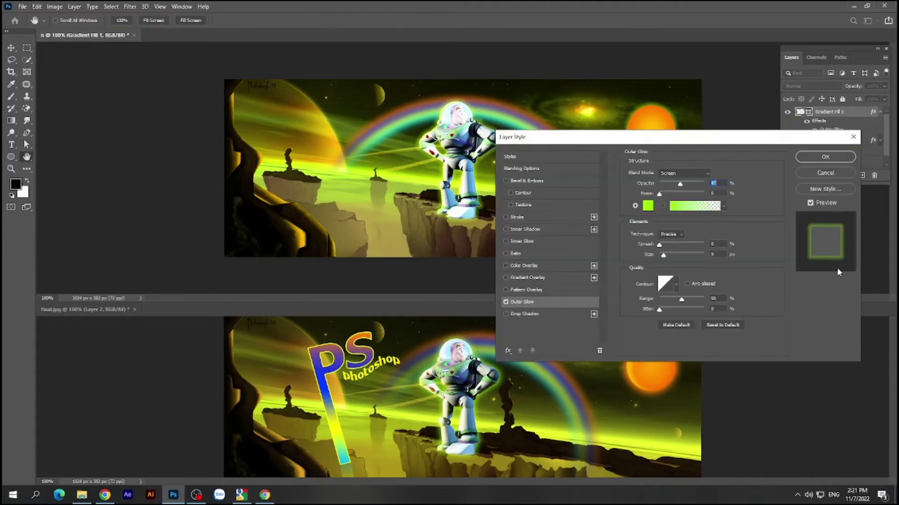
drag(721, 144, 454, 136)
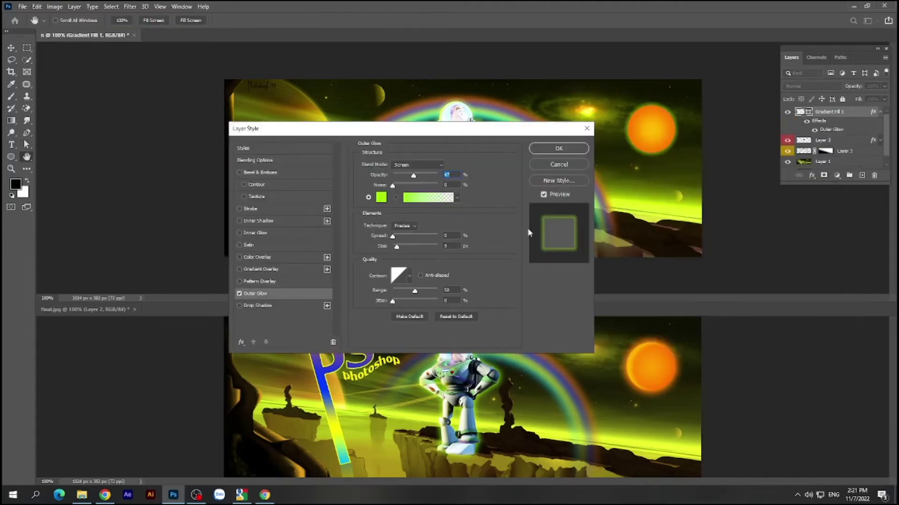
click(383, 198)
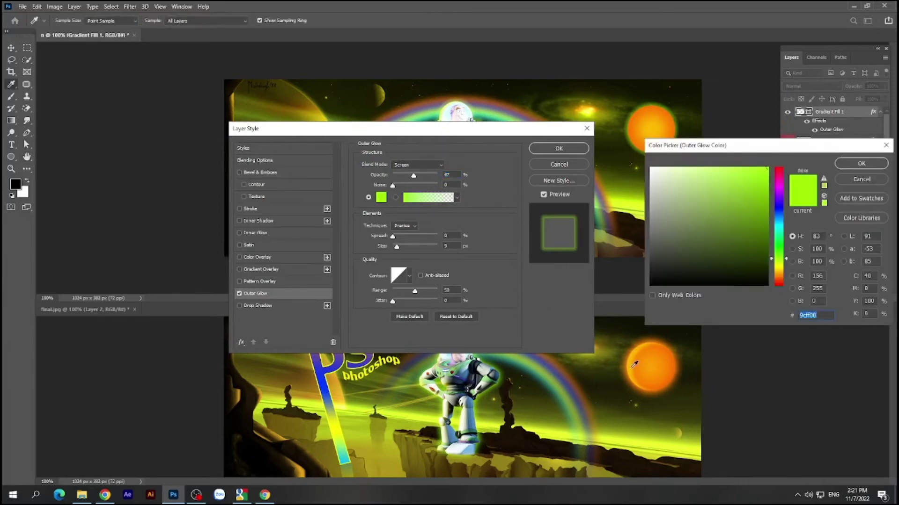
click(641, 355)
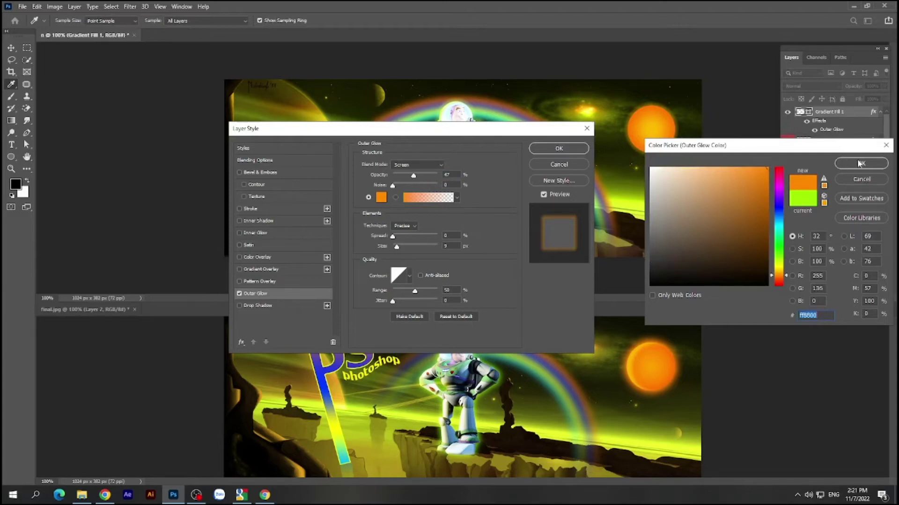
click(860, 163)
Set the outer glow to Normal blending at 82% opacity and adjust its size.
click(441, 166)
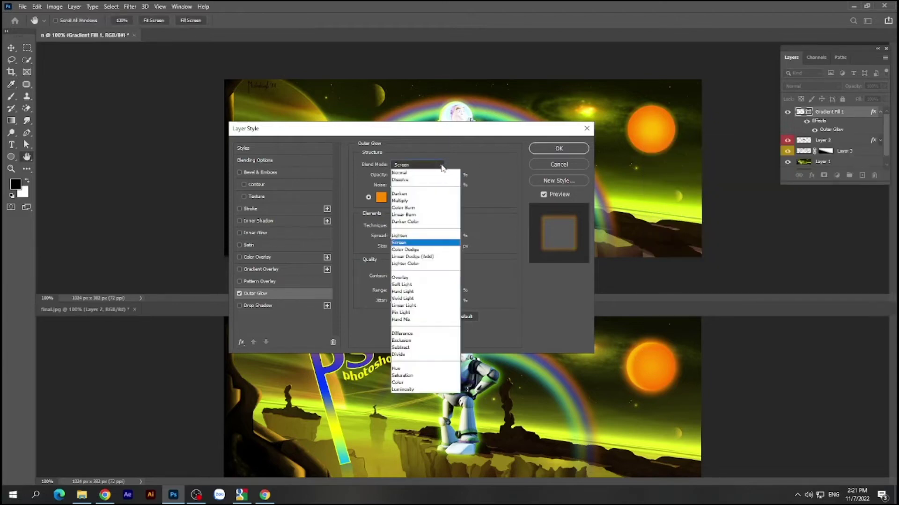
click(411, 173)
drag(414, 176, 428, 177)
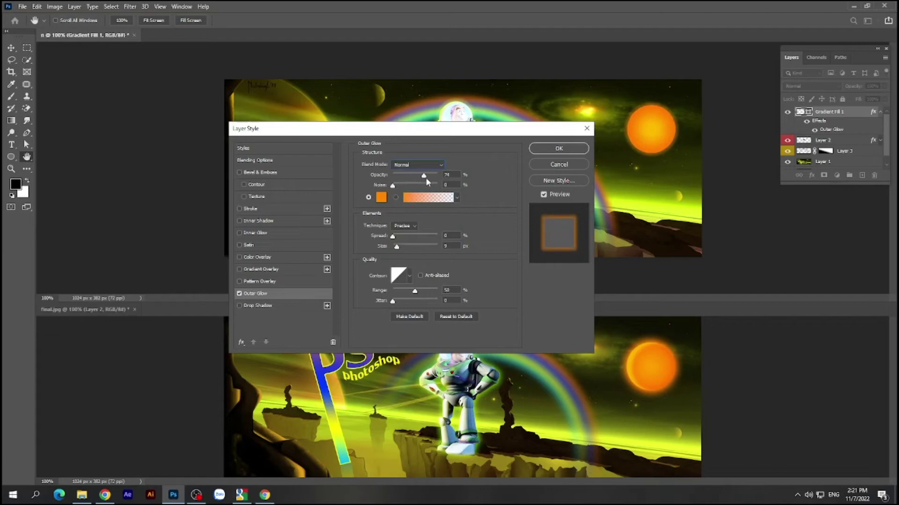
drag(397, 246, 400, 251)
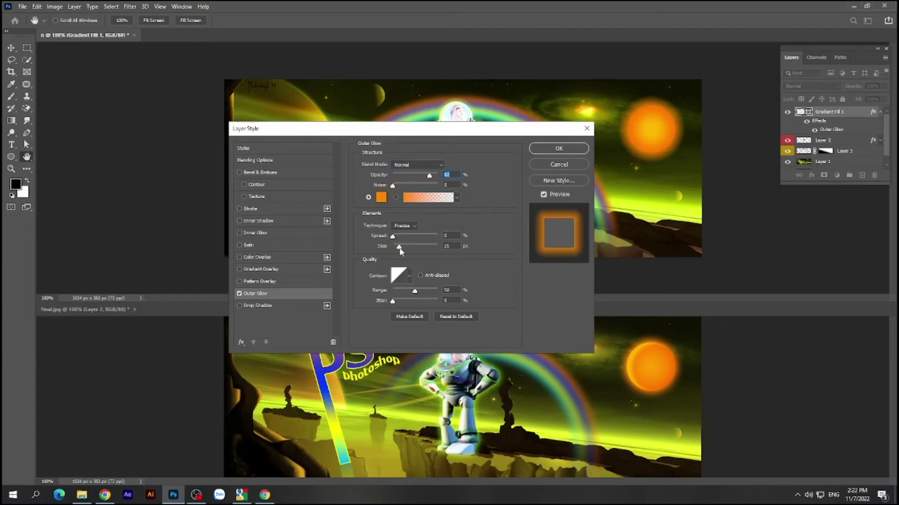
drag(400, 252, 399, 252)
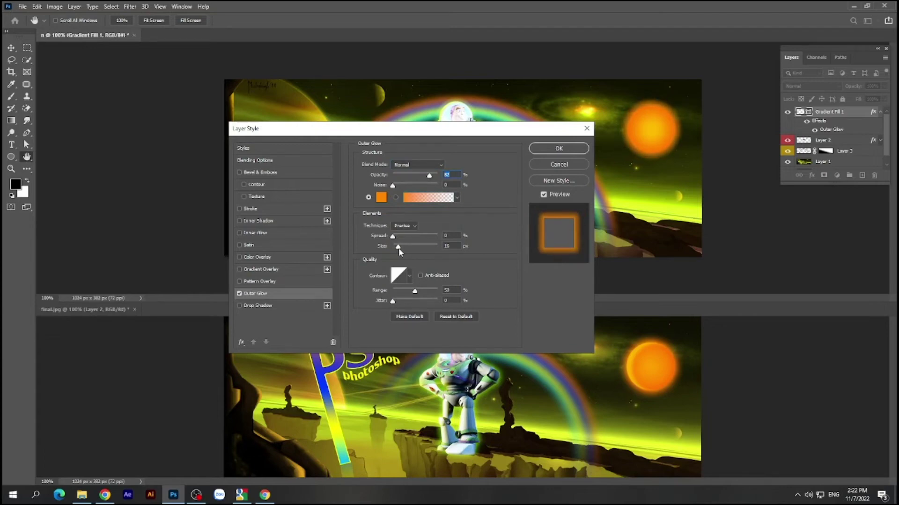
Shift the glow colour to golden-orange ffa800, use Softer technique, and set size 13 px.
click(381, 197)
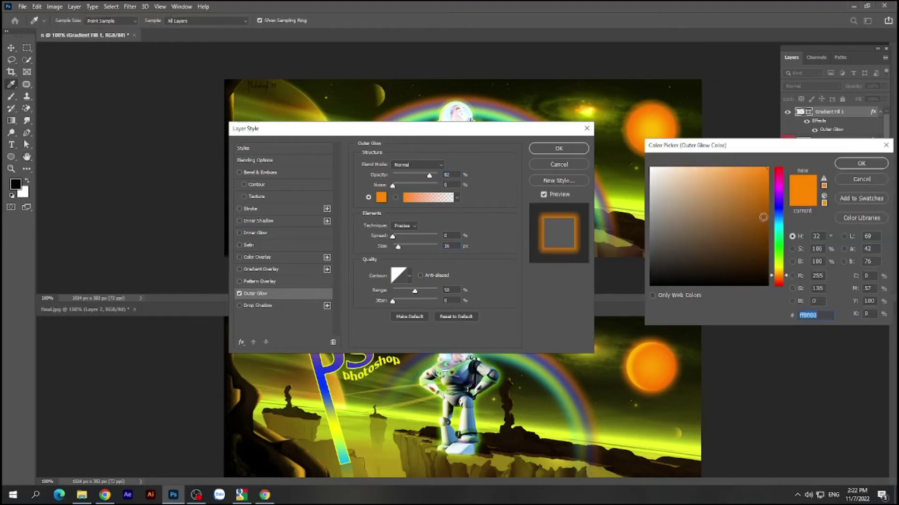
click(781, 273)
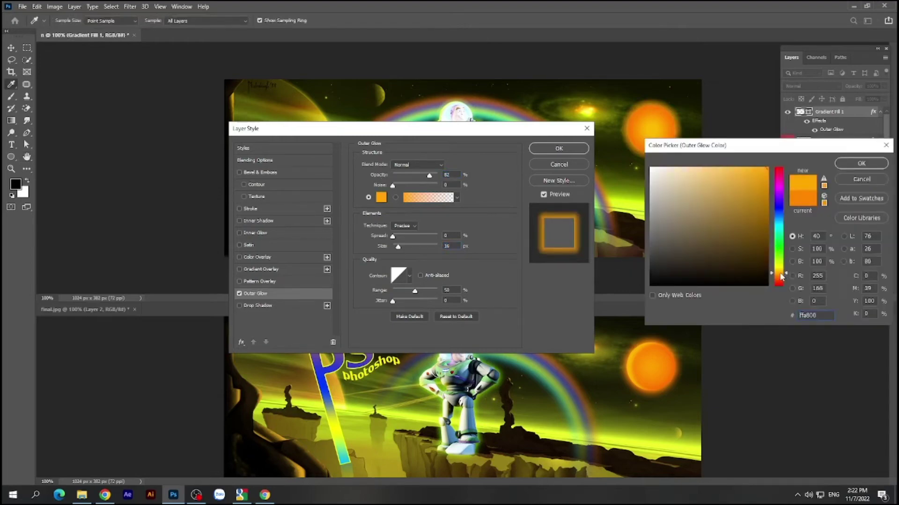
click(861, 163)
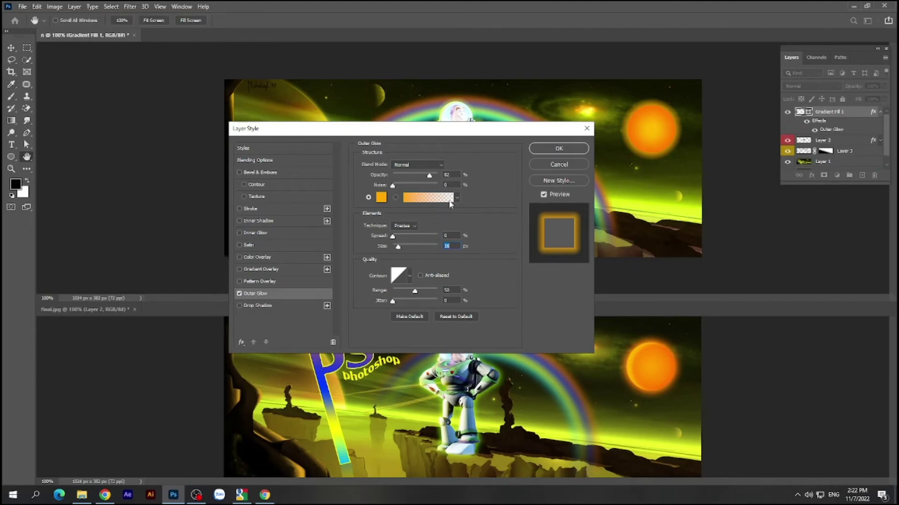
click(405, 226)
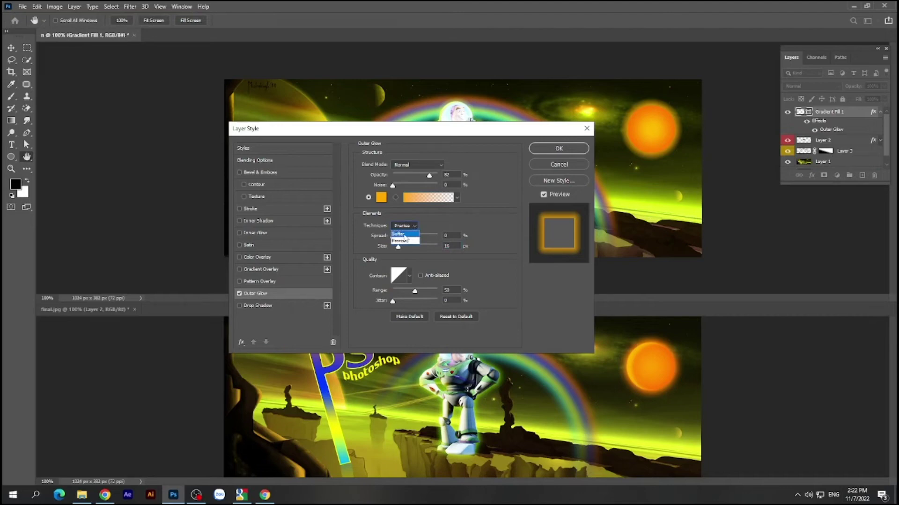
click(405, 234)
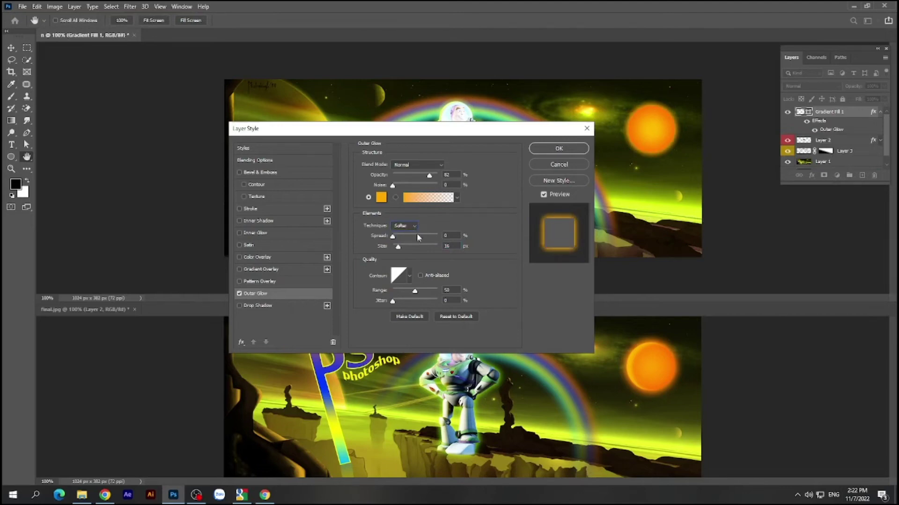
drag(399, 246, 403, 250)
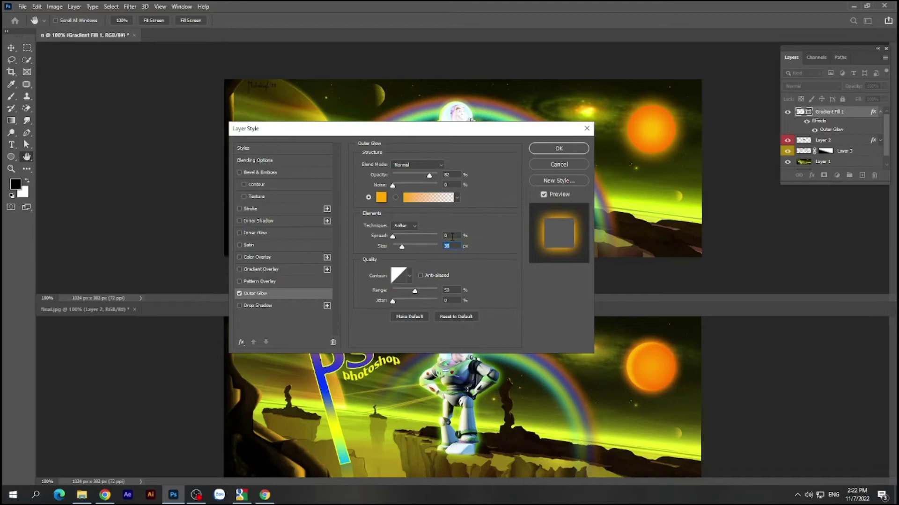
Add an Inner Shadow to the sun with a yellow ffcc00 colour and more distance.
click(271, 220)
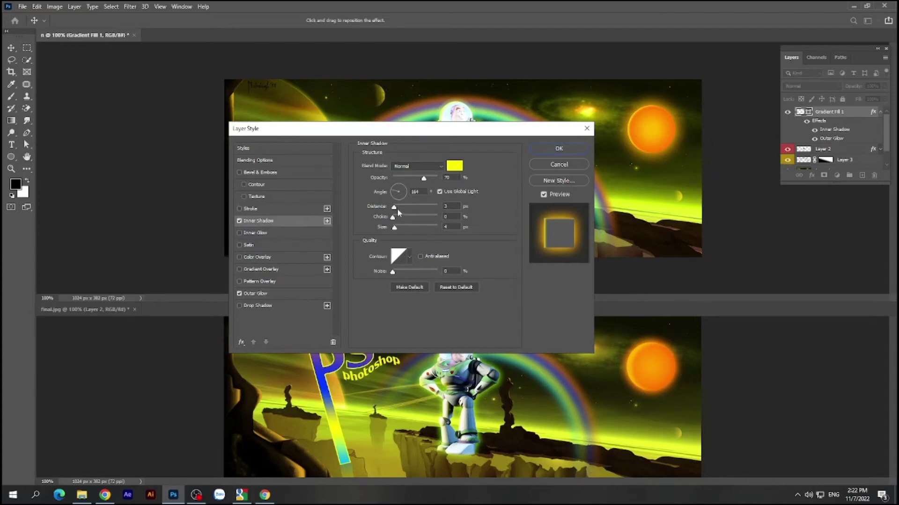
drag(394, 209, 398, 209)
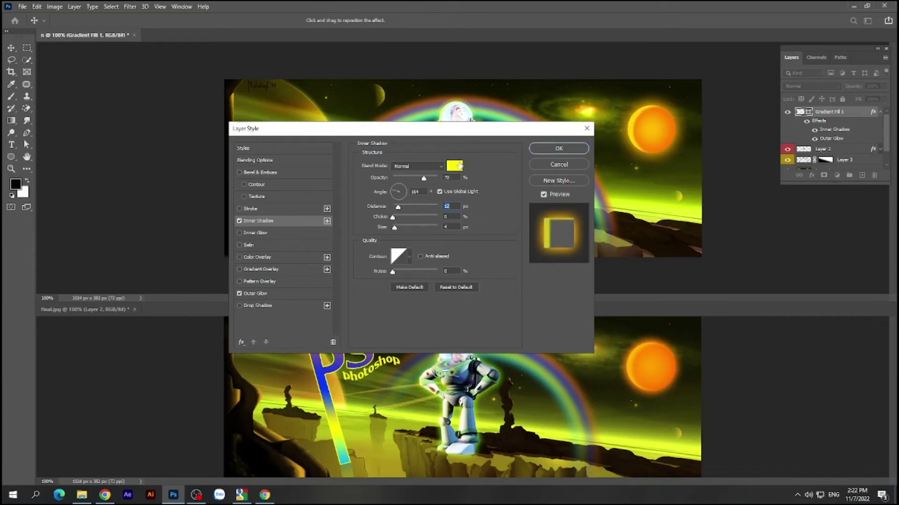
click(460, 166)
click(634, 351)
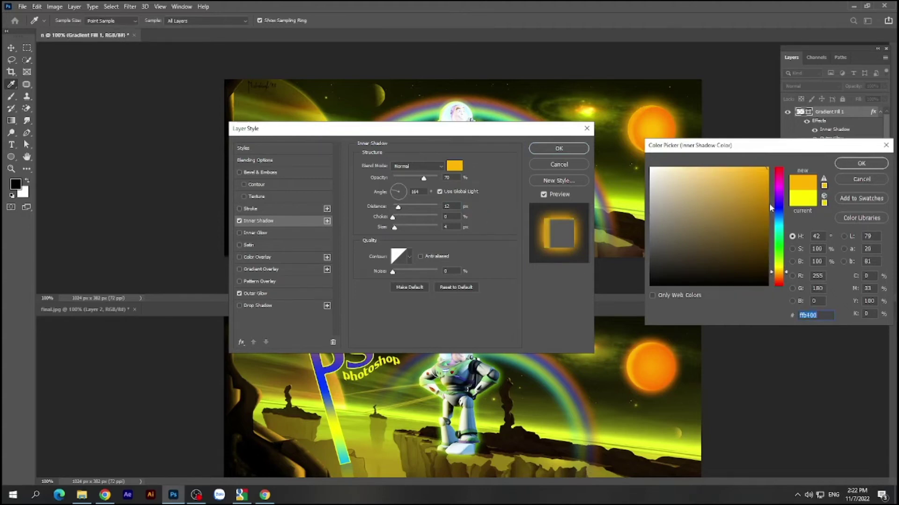
drag(785, 272, 784, 270)
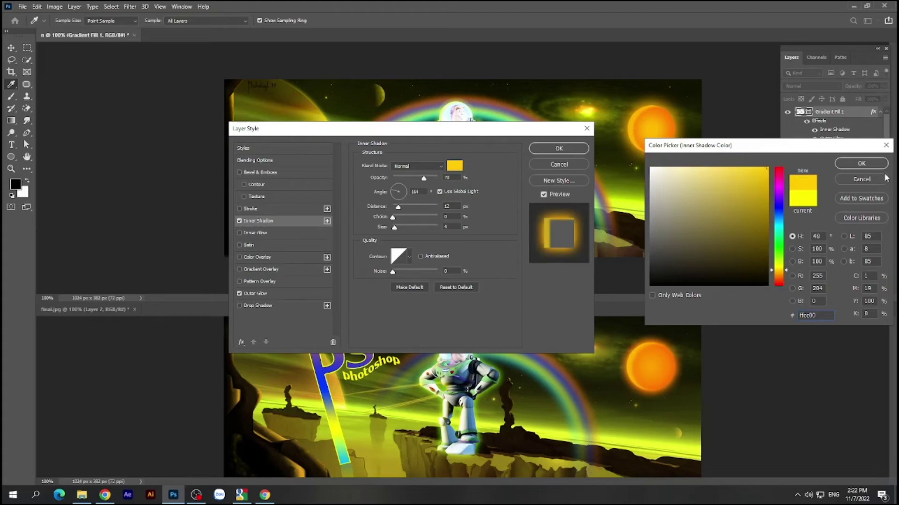
click(861, 164)
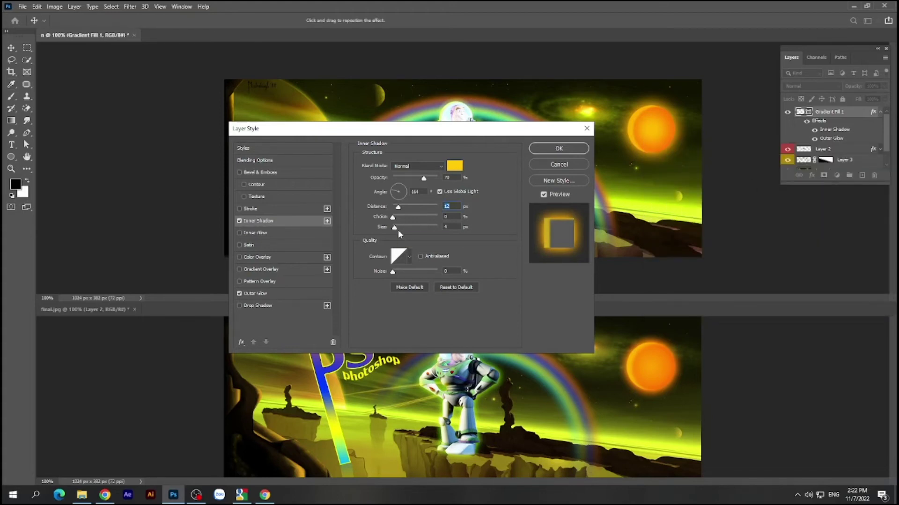
Give the inner shadow 8 px size, 10 px distance and 83% opacity, then apply both effects.
click(396, 228)
drag(396, 228, 397, 228)
drag(400, 207, 399, 210)
drag(423, 179, 433, 181)
drag(433, 184, 436, 184)
click(565, 149)
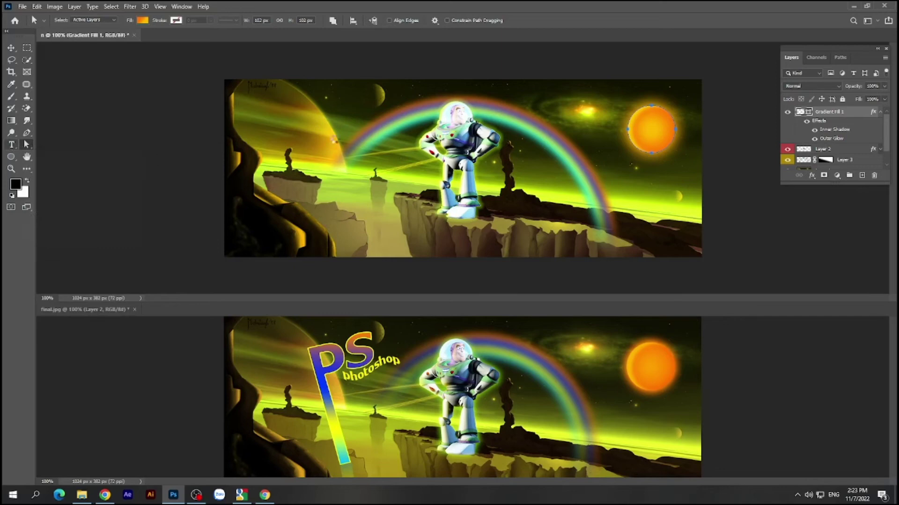
Add a 'PS' text layer on the final.jpg banner, left of the P logo.
key(t)
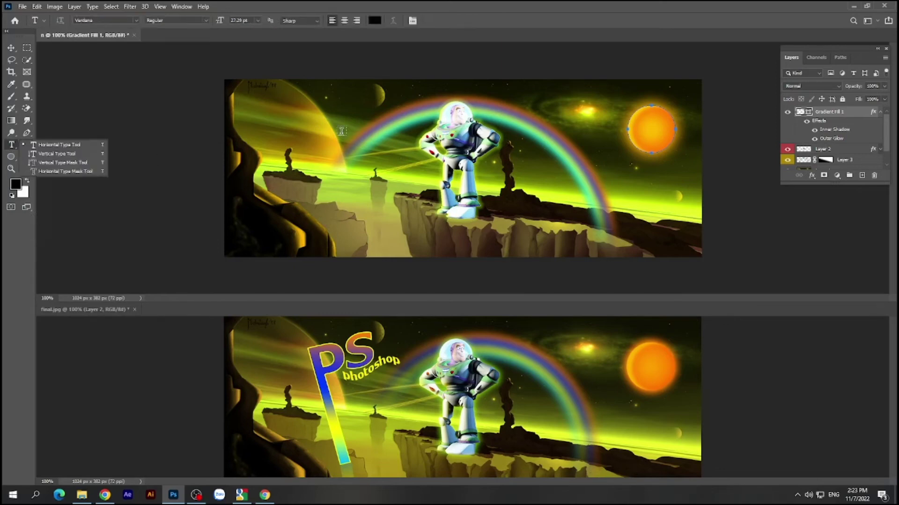
click(286, 365)
click(287, 368)
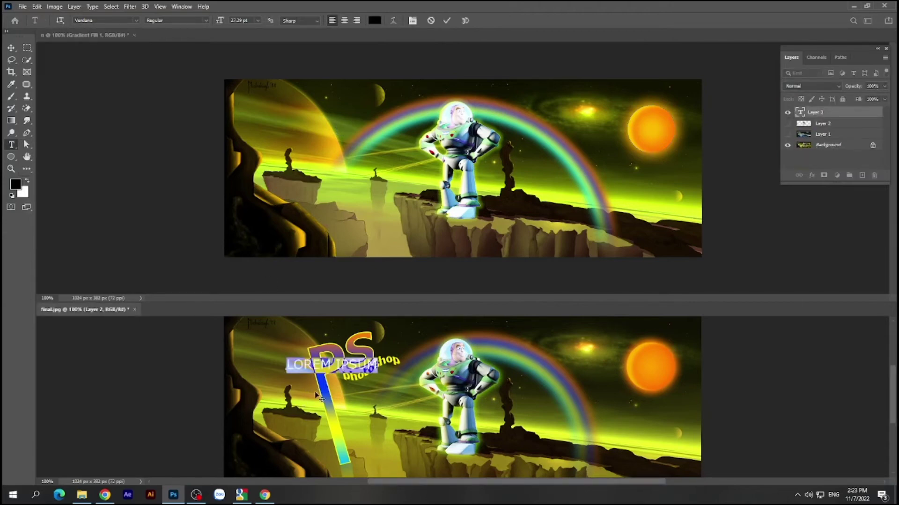
text(PS)
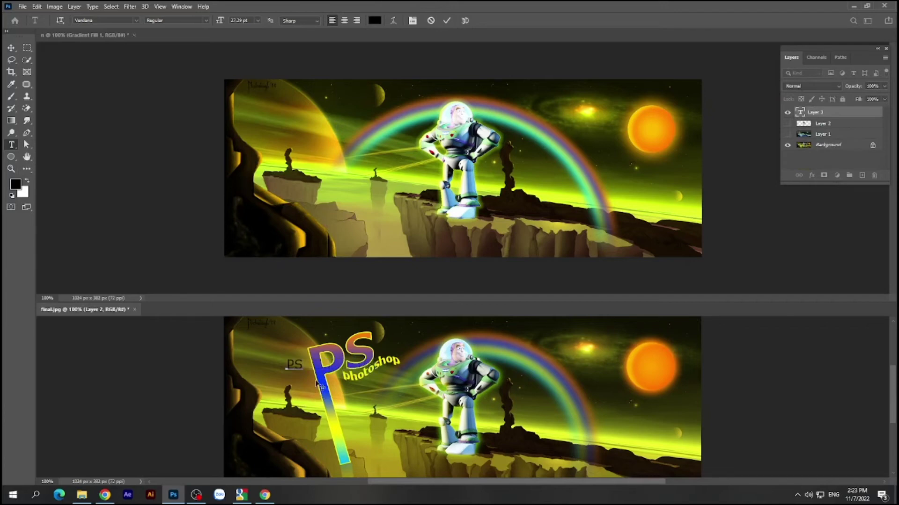
click(11, 47)
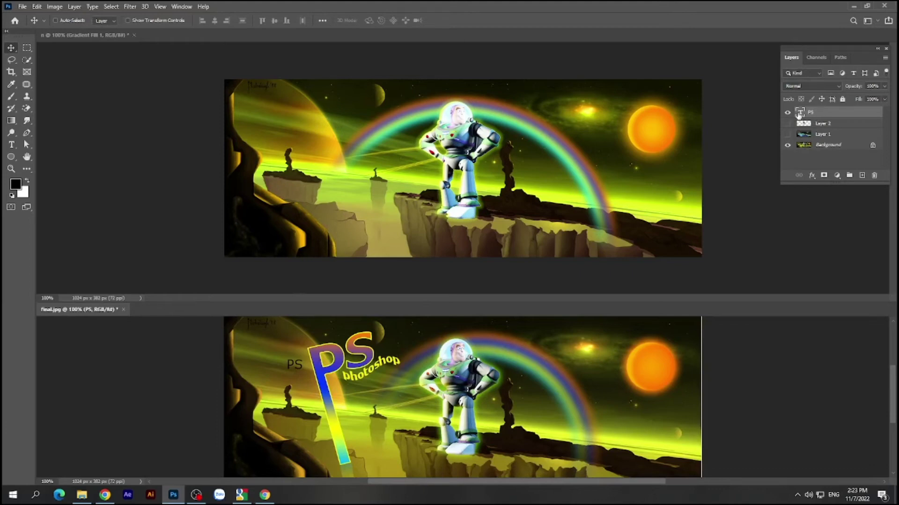
Make the PS text Bold and move it up beside the P logo.
double_click(799, 113)
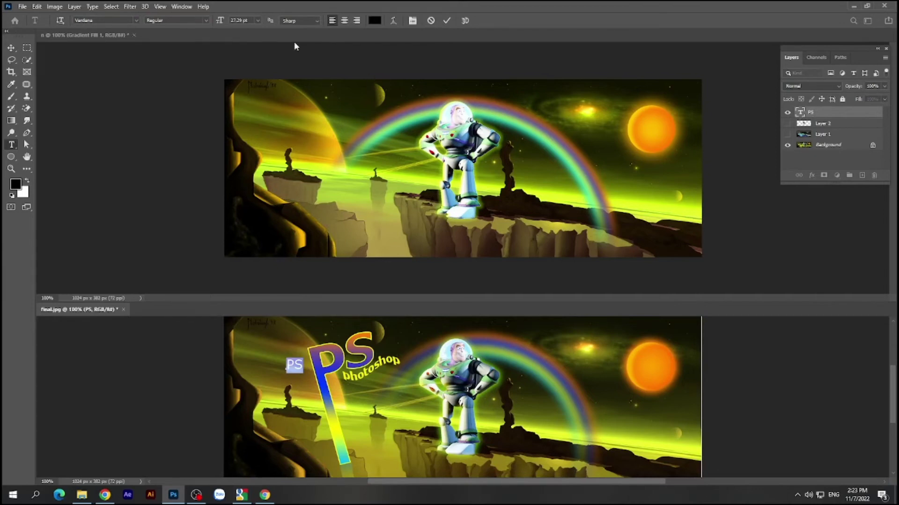
click(206, 20)
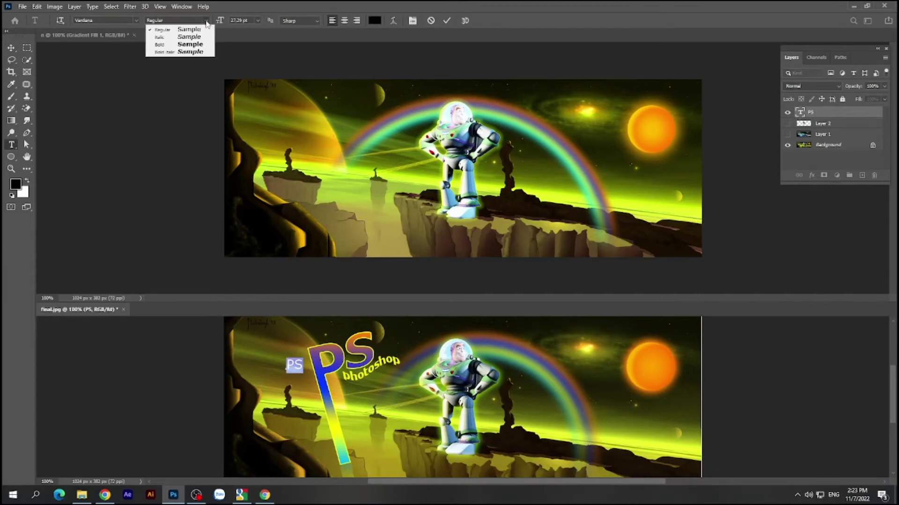
click(191, 44)
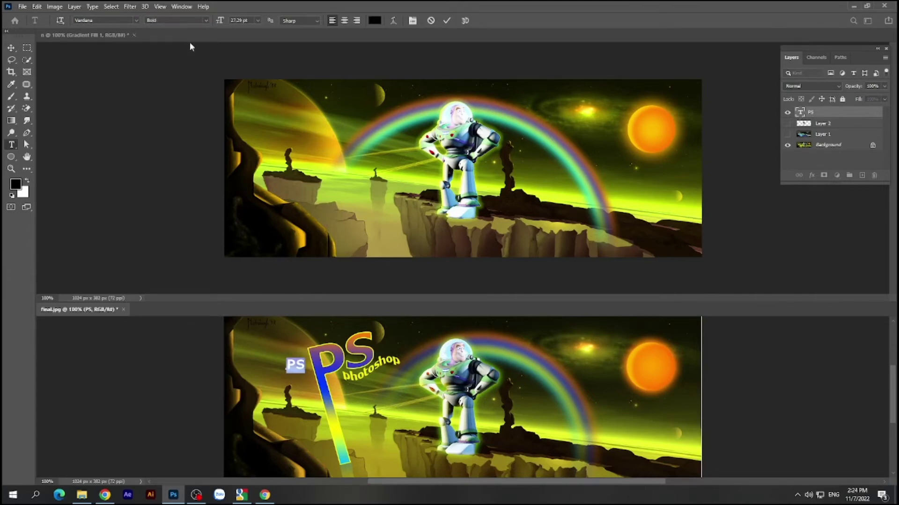
click(11, 47)
mouse_move(308, 363)
mouse_down()
mouse_move(320, 367)
mouse_move(335, 351)
mouse_up()
key(ctrl)
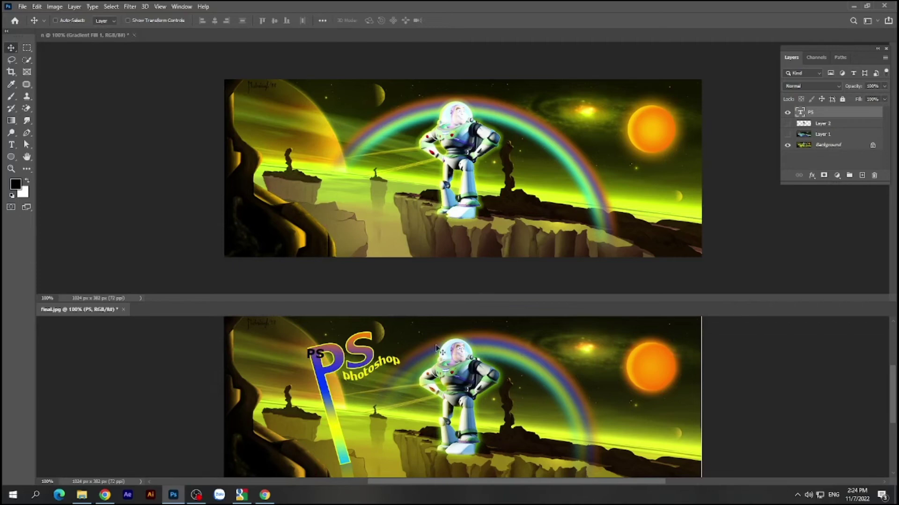
Tilt the PS text, enlarge it to about 380%, and nudge it down over the gradient logo.
click(842, 57)
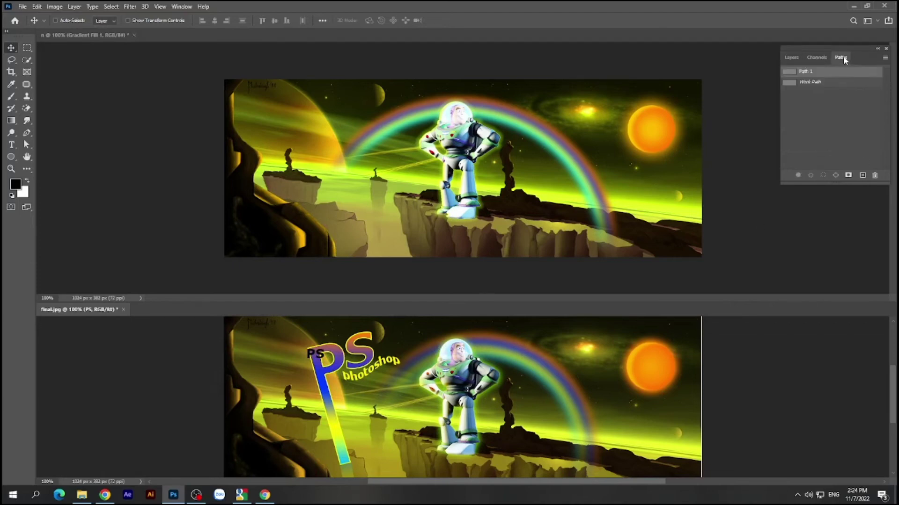
click(796, 56)
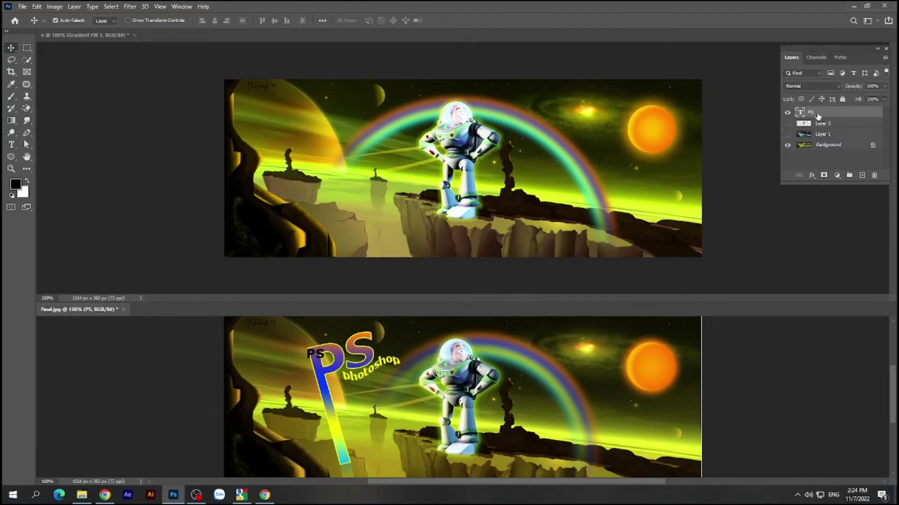
key(ctrl+t)
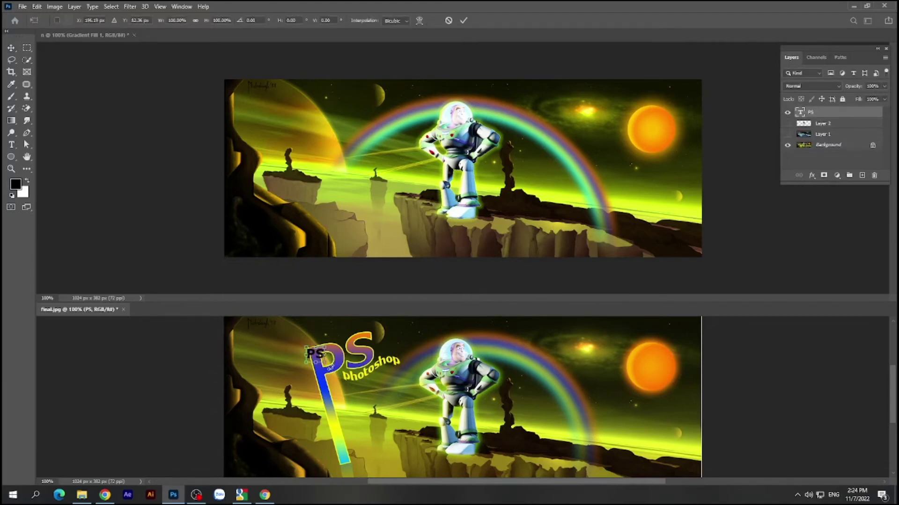
mouse_move(331, 367)
mouse_down()
mouse_move(336, 361)
mouse_move(320, 352)
mouse_move(384, 381)
mouse_up()
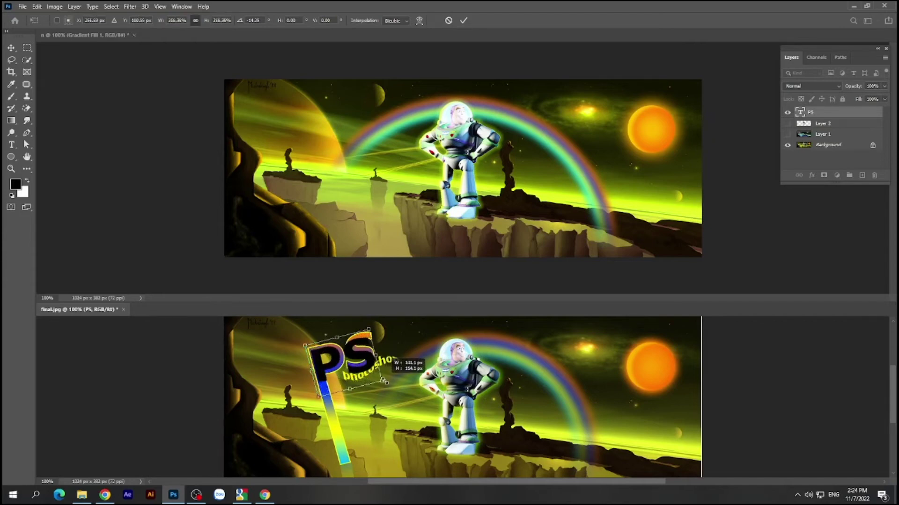
drag(384, 381, 370, 359)
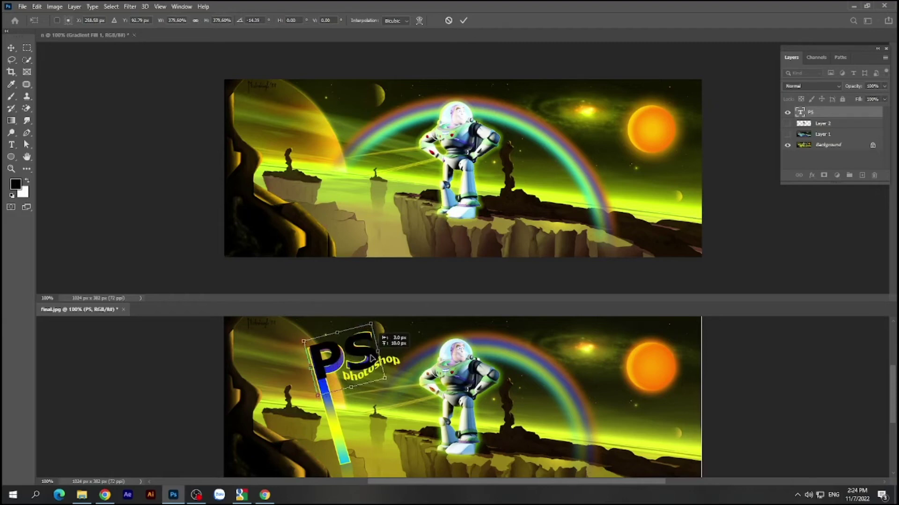
drag(369, 358, 383, 380)
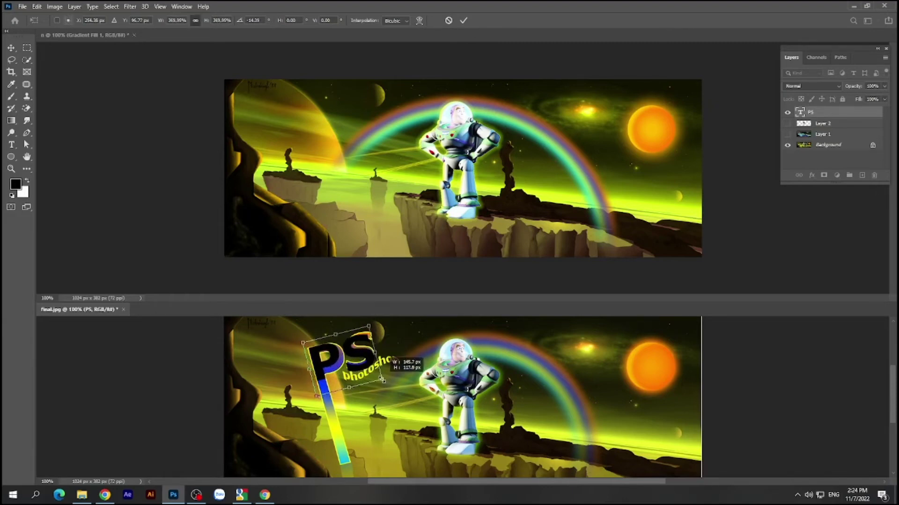
drag(377, 354, 386, 382)
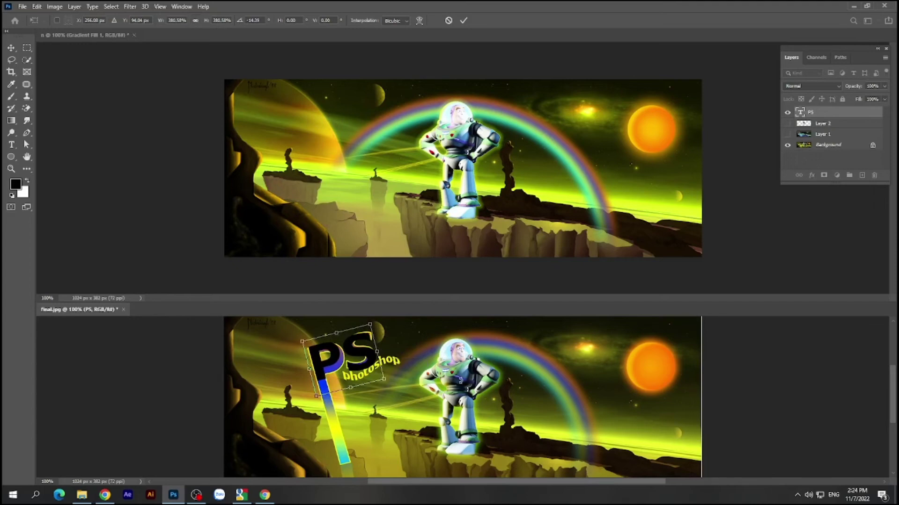
key(Return)
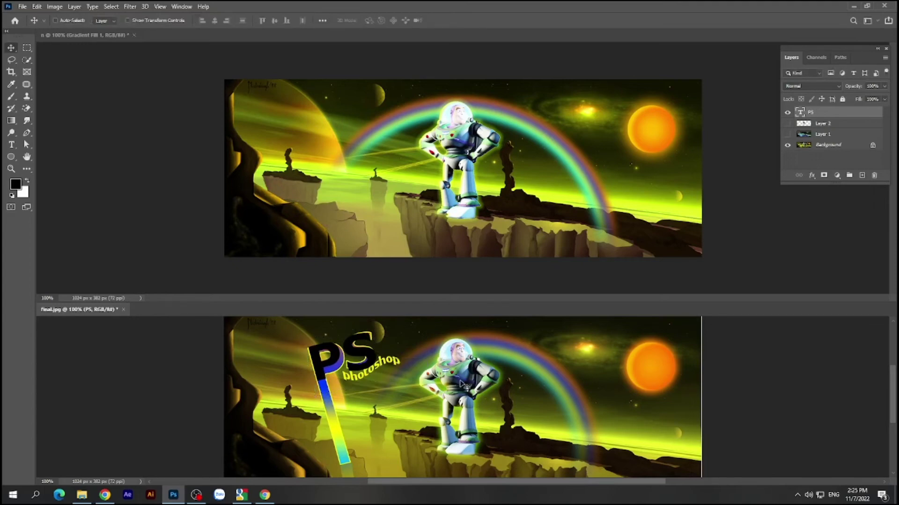
Create a work path from the PS letters, hide the text layer, and zoom to 200%.
right_click(840, 115)
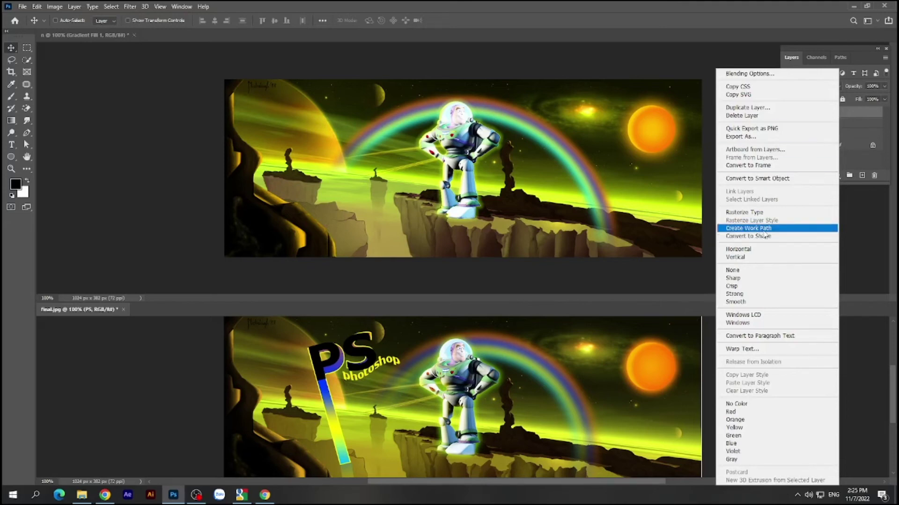
click(764, 231)
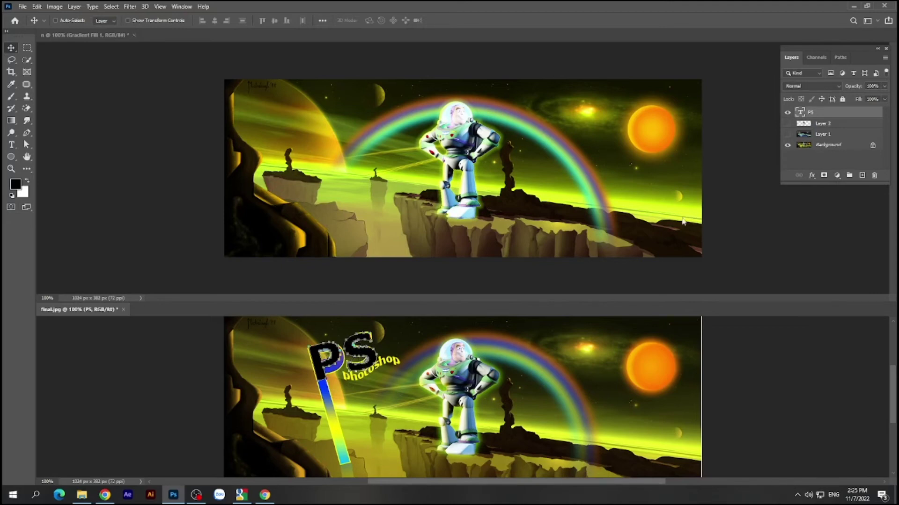
click(787, 113)
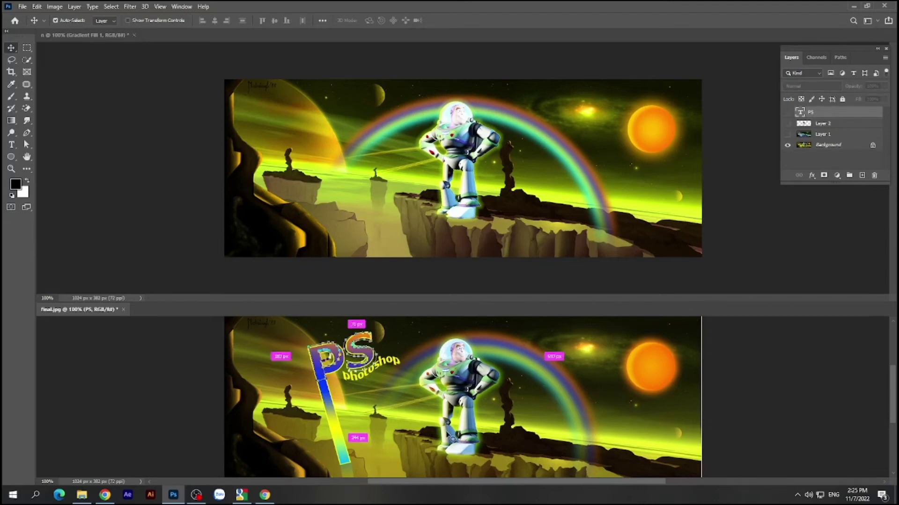
key(ctrl+plus)
mouse_move(536, 443)
mouse_down()
mouse_move(499, 424)
mouse_move(528, 412)
mouse_up()
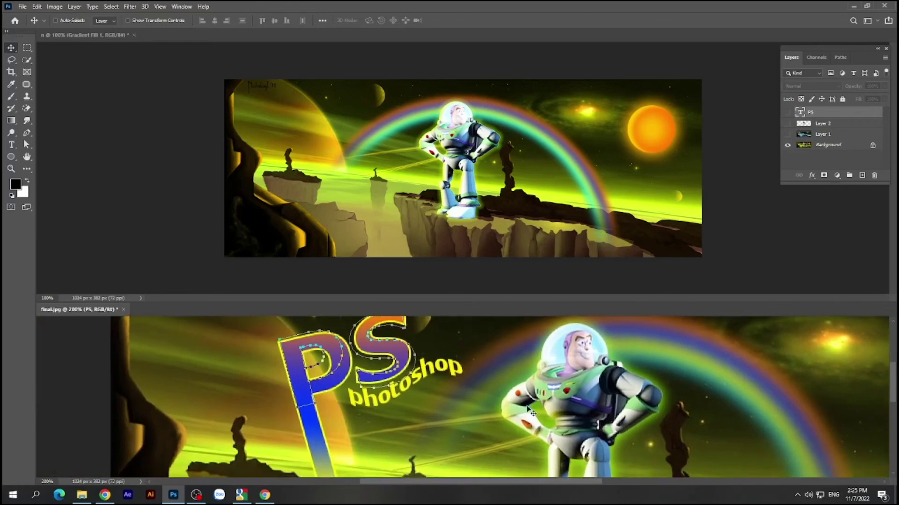
Enlarge the P outline with Path Selection and Free Transform, nudging it down 1 px.
right_click(27, 146)
click(67, 144)
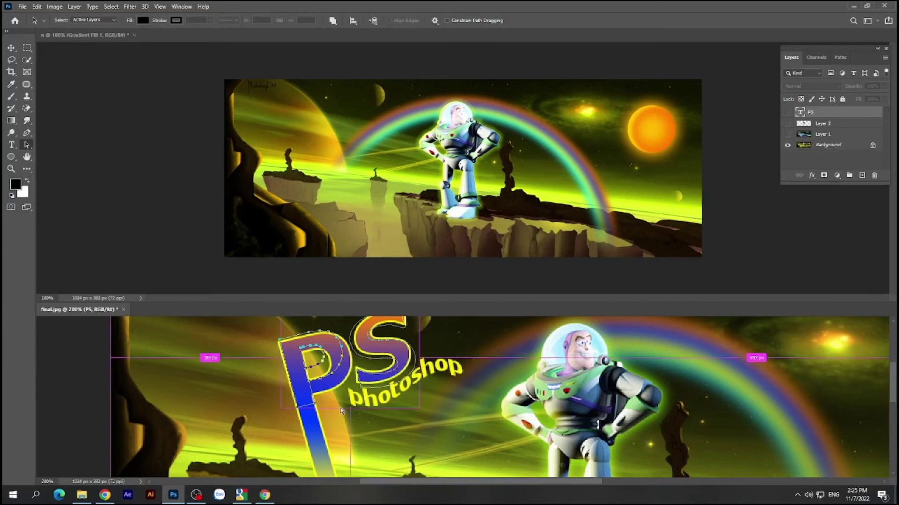
key(ctrl+t)
drag(340, 407, 352, 415)
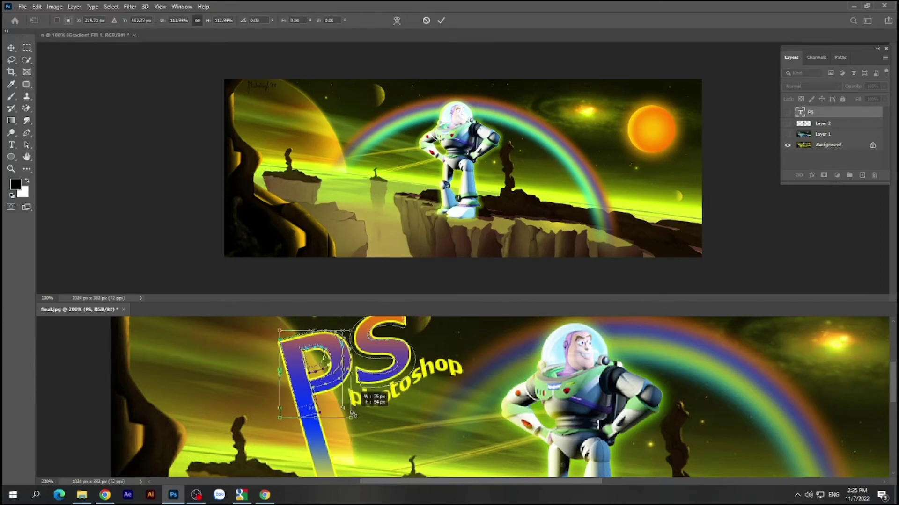
drag(352, 415, 351, 418)
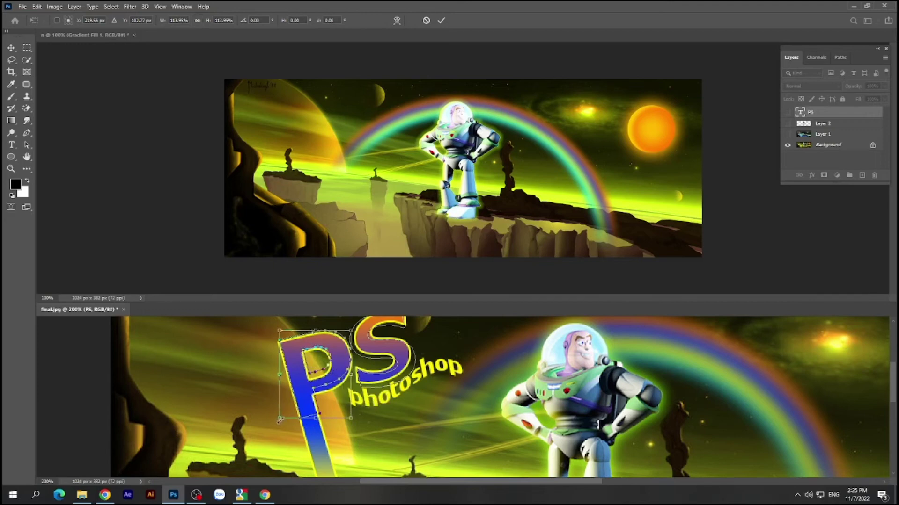
drag(277, 420, 276, 422)
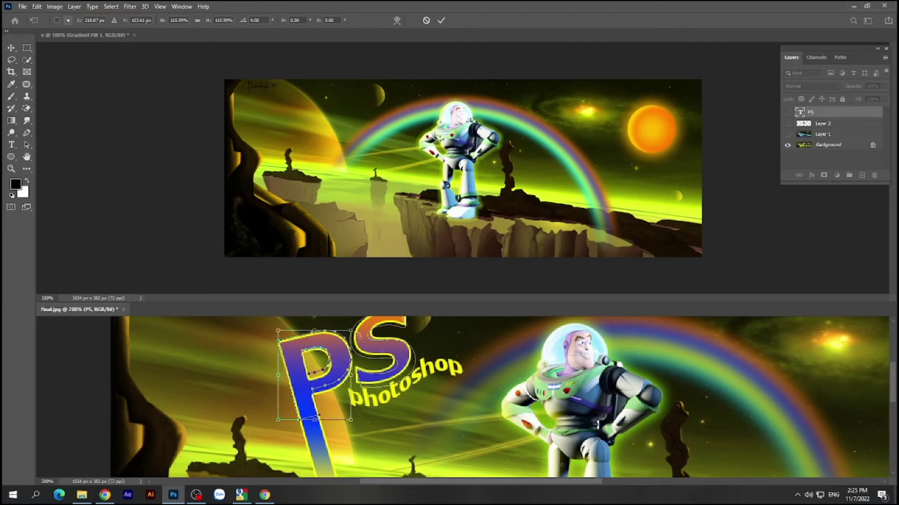
key(Down)
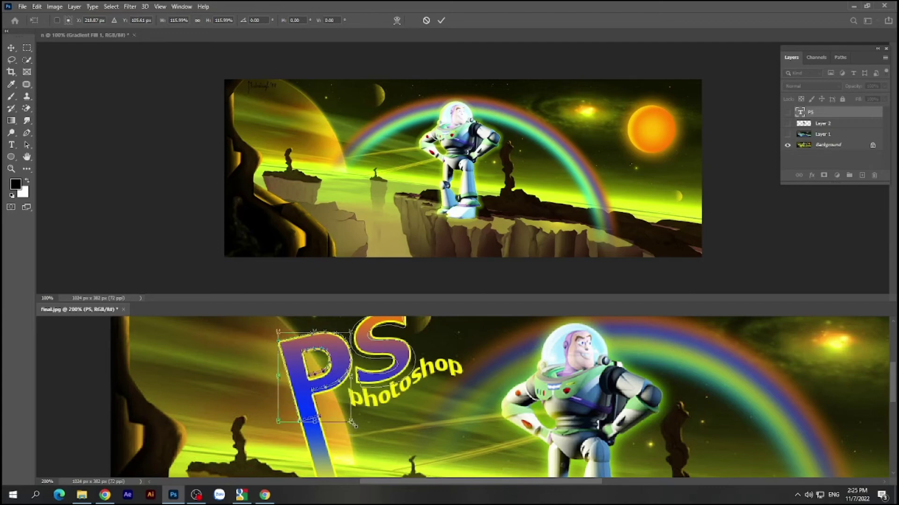
key(Return)
key(a)
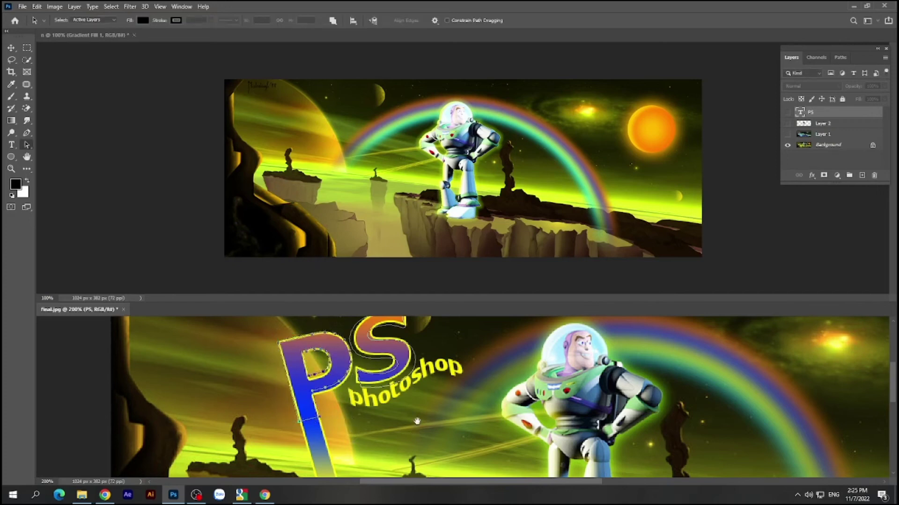
scroll(417, 423, down, 1)
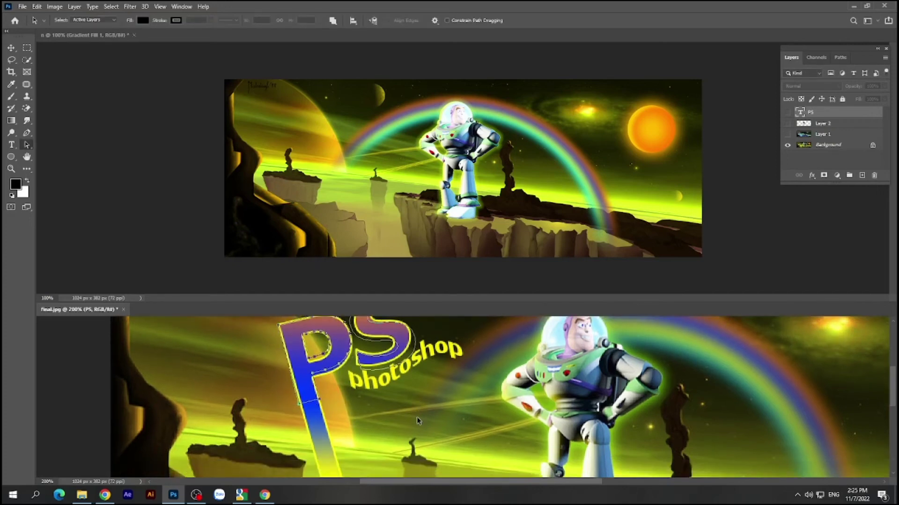
key(ctrl+minus)
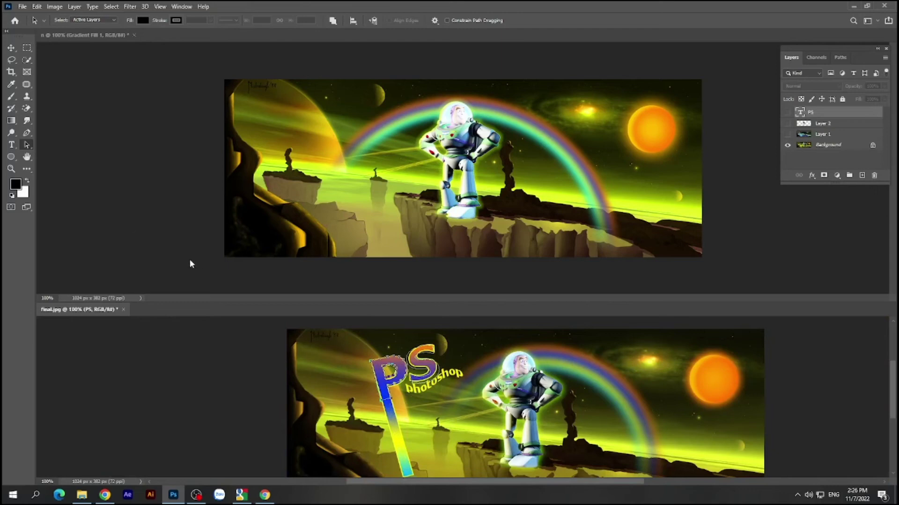
Drag the P outline's lower anchors down with Direct Selection to trace the long stem.
right_click(29, 146)
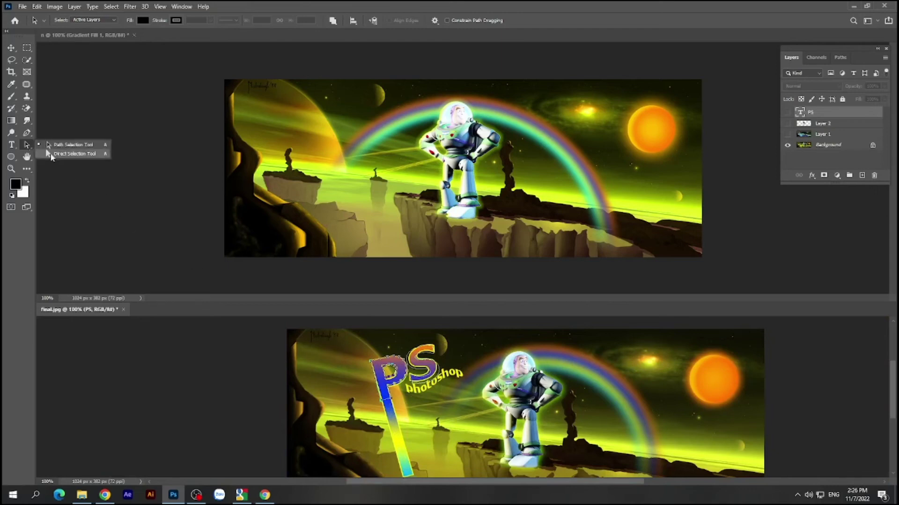
click(52, 154)
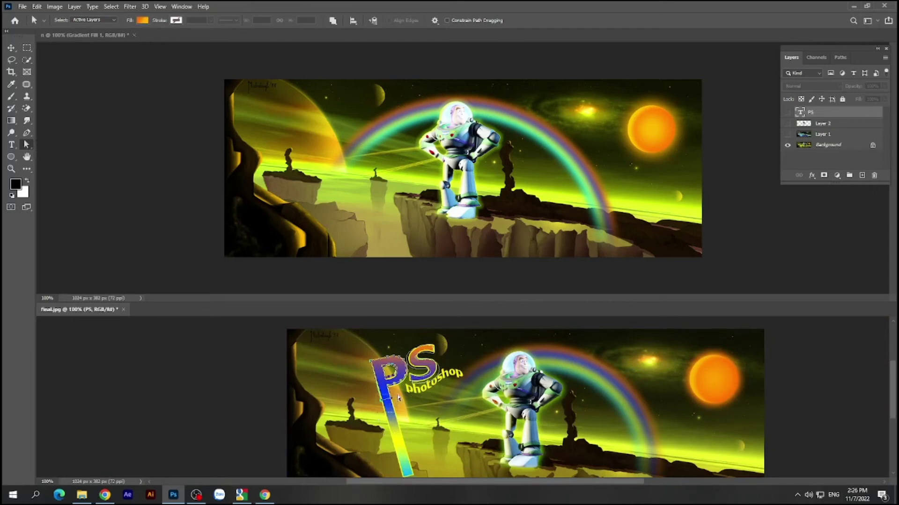
mouse_move(391, 401)
mouse_down()
mouse_move(414, 477)
mouse_move(412, 466)
mouse_up()
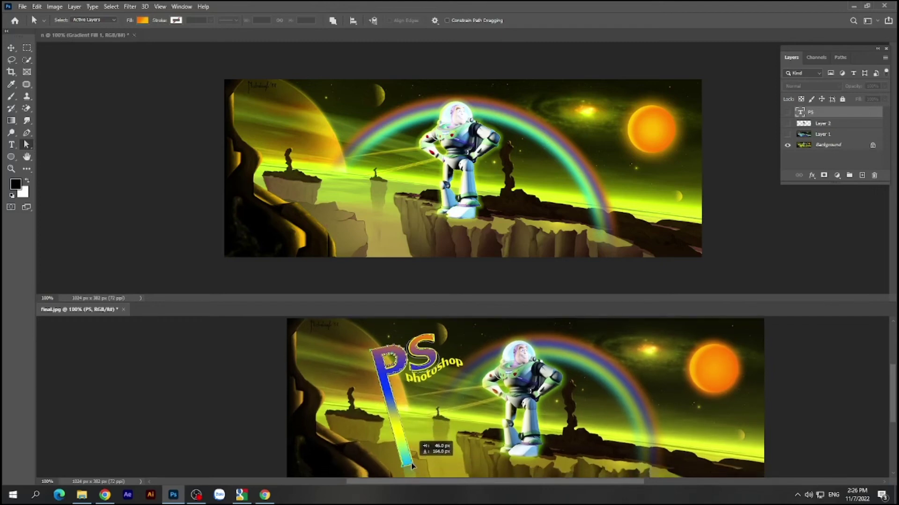
drag(412, 467, 412, 466)
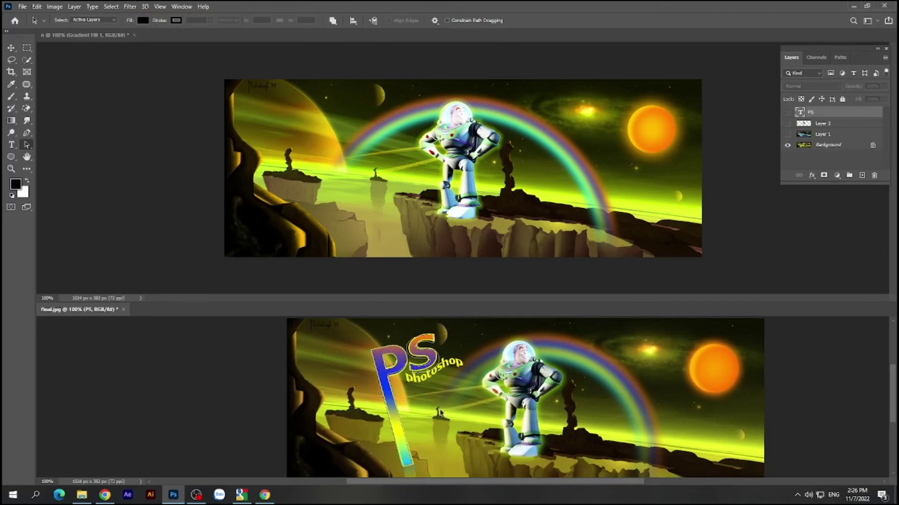
scroll(440, 412, up, 2)
drag(435, 363, 452, 391)
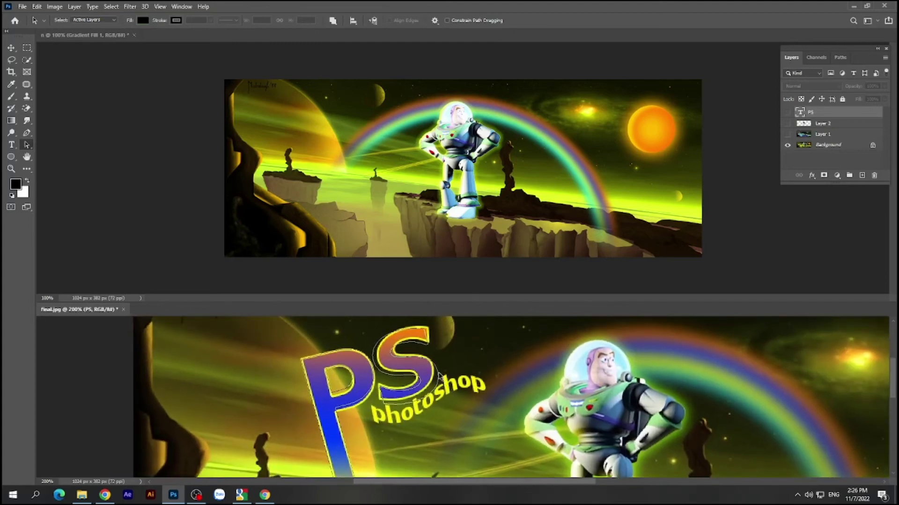
Scale the S outline to about 93% and slant it roughly -6.9°.
click(439, 376)
key(ctrl+t)
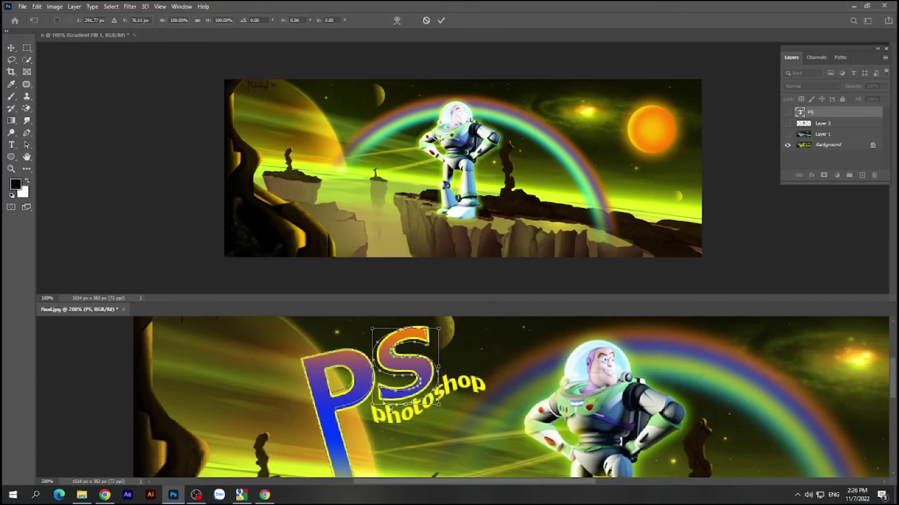
drag(373, 405, 375, 402)
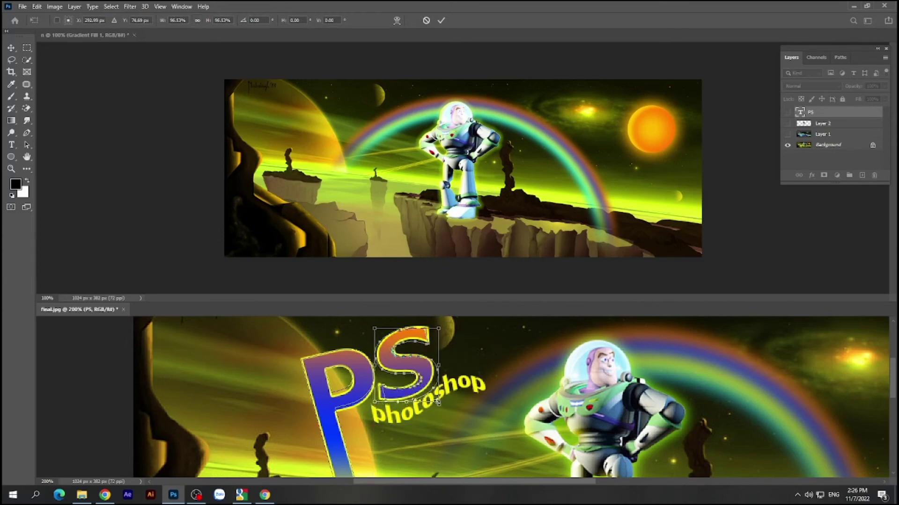
drag(439, 404, 435, 401)
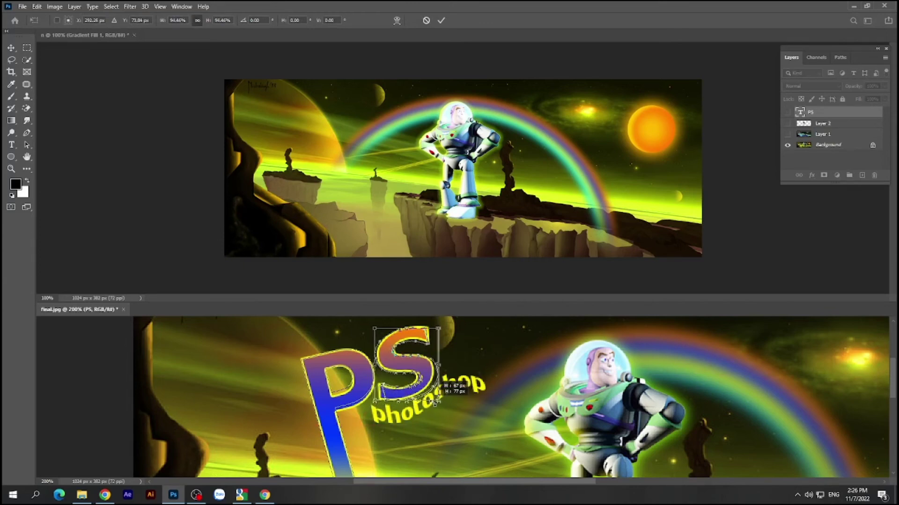
drag(438, 402, 435, 400)
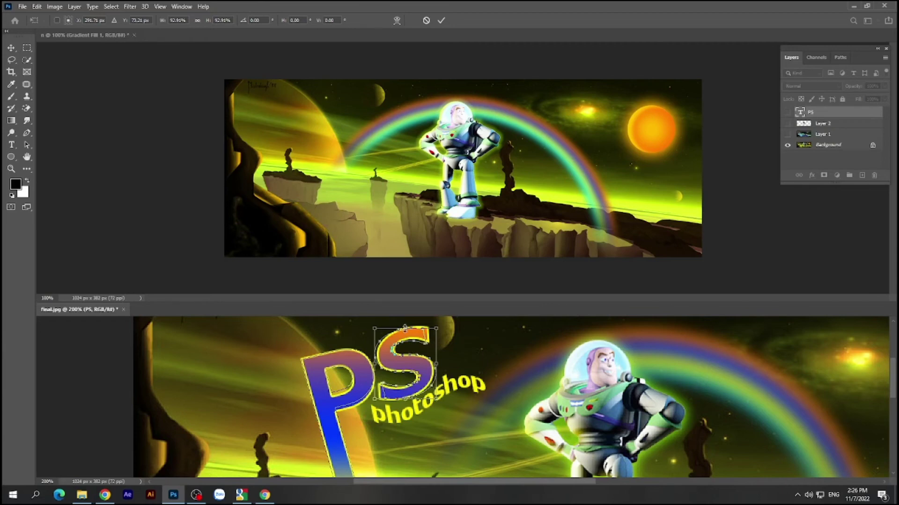
drag(405, 328, 409, 329)
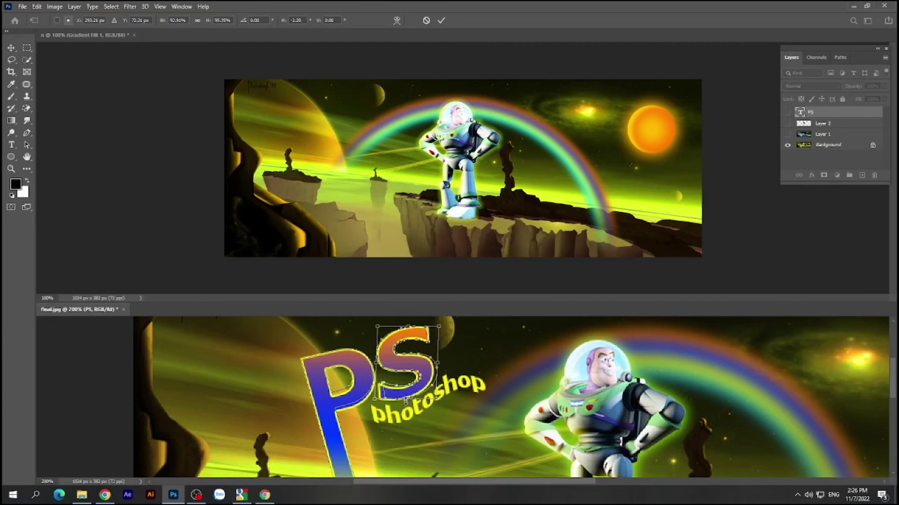
drag(405, 401, 401, 404)
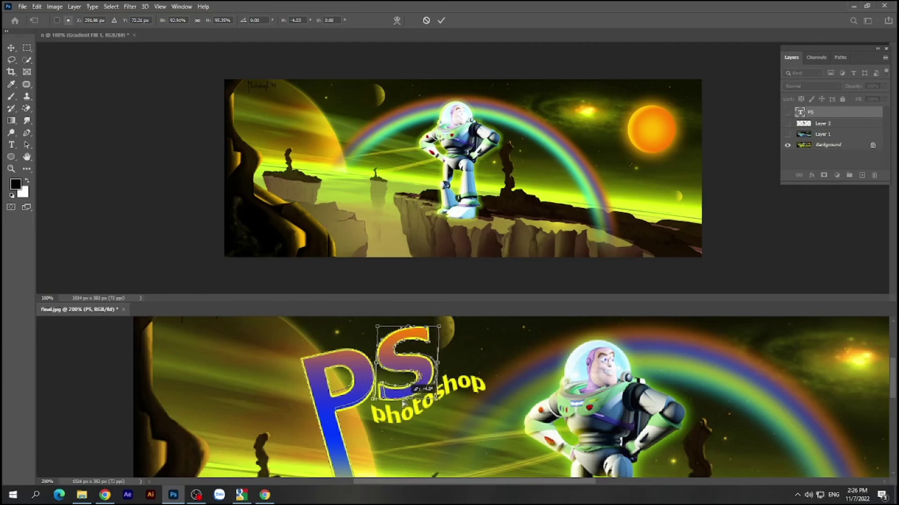
drag(402, 403, 402, 404)
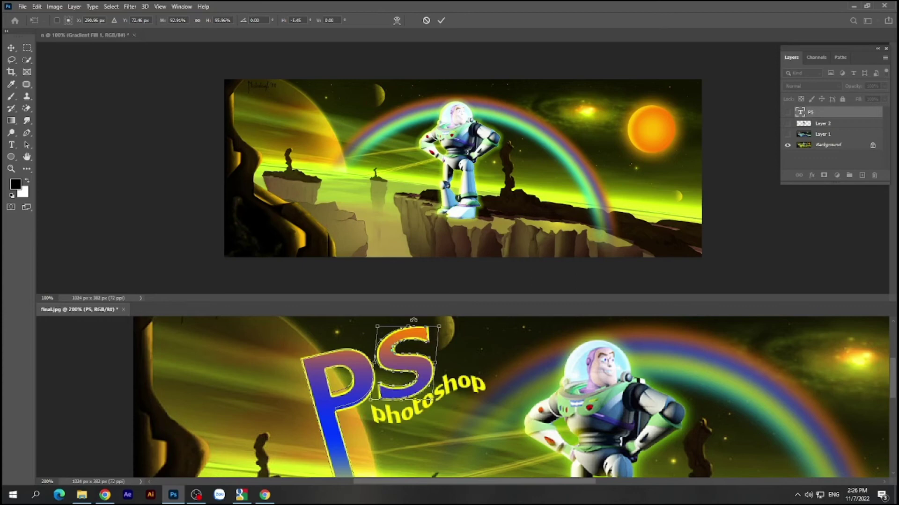
drag(410, 326, 412, 327)
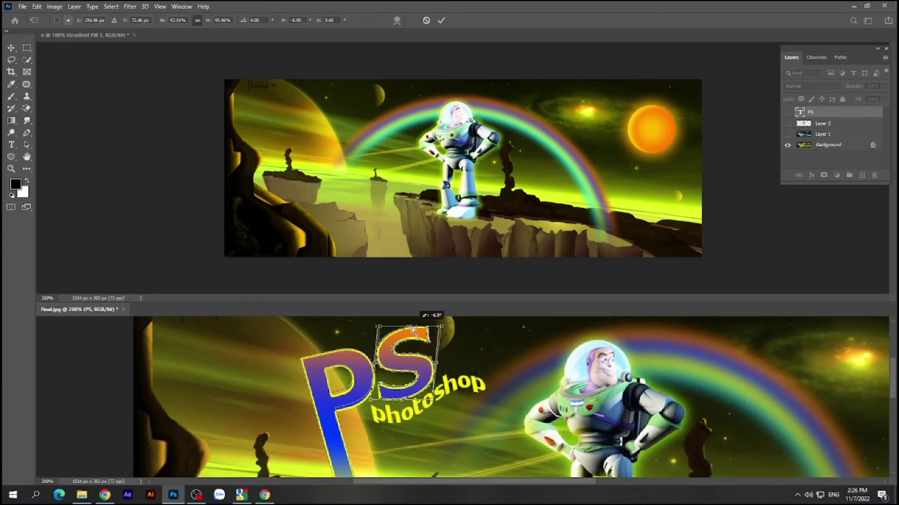
key(Return)
key(a)
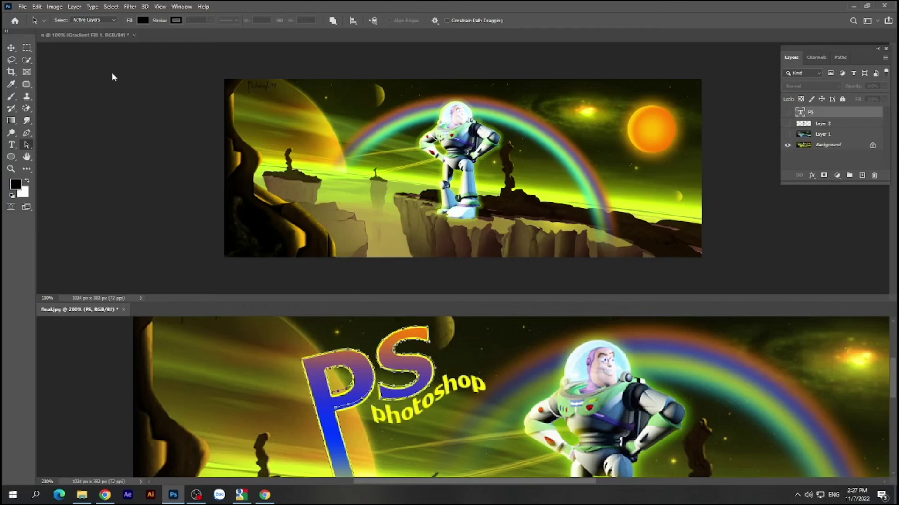
Copy the PS letter paths and switch to the working banner.
click(36, 6)
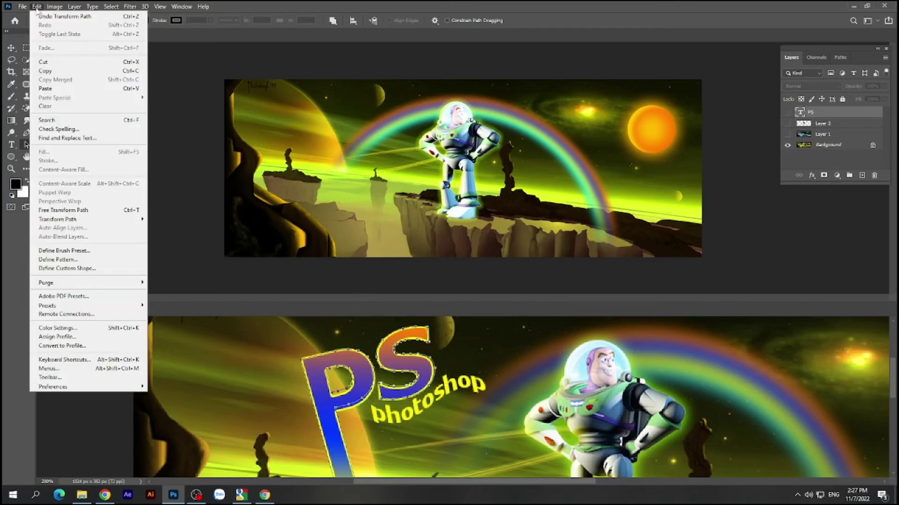
click(49, 71)
click(209, 132)
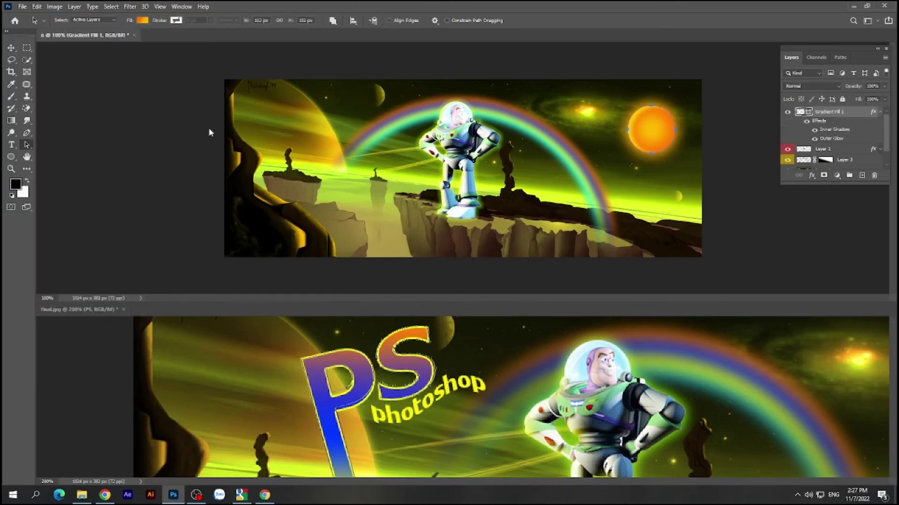
Paste the PS outline into a new empty path in the working banner.
click(844, 57)
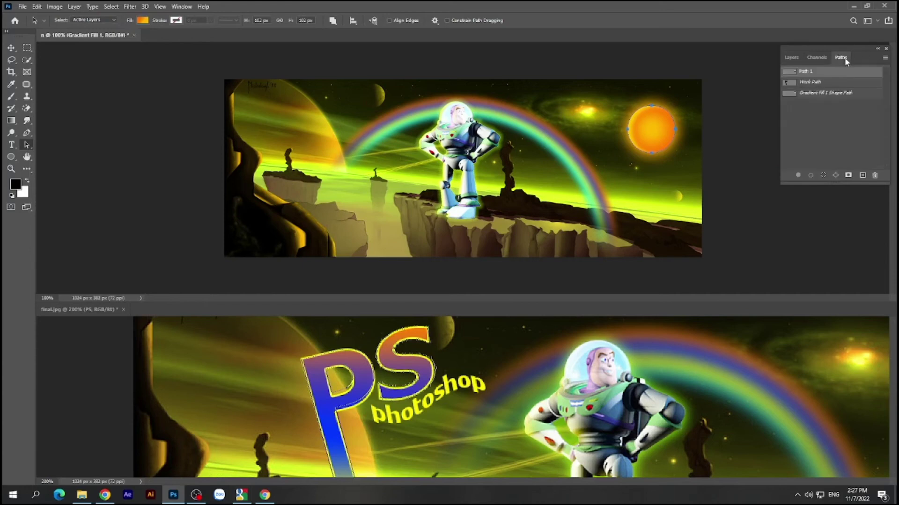
click(863, 176)
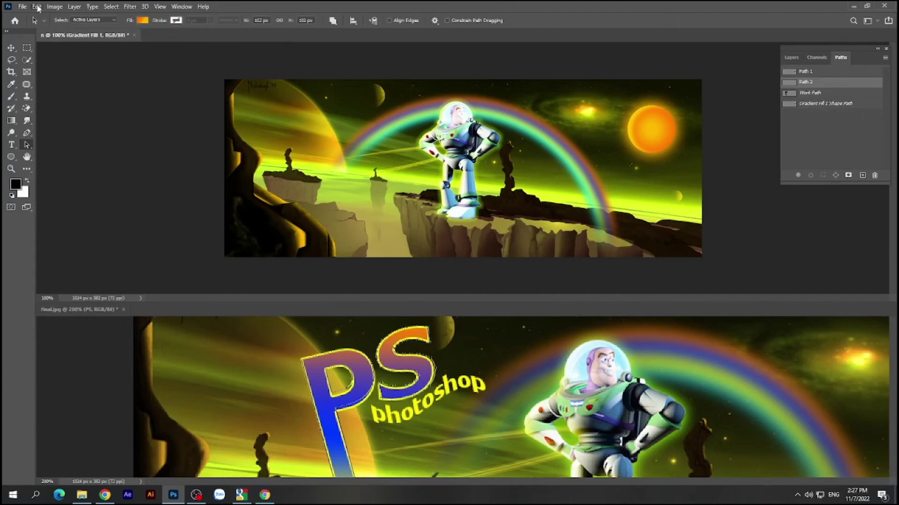
click(37, 7)
click(45, 88)
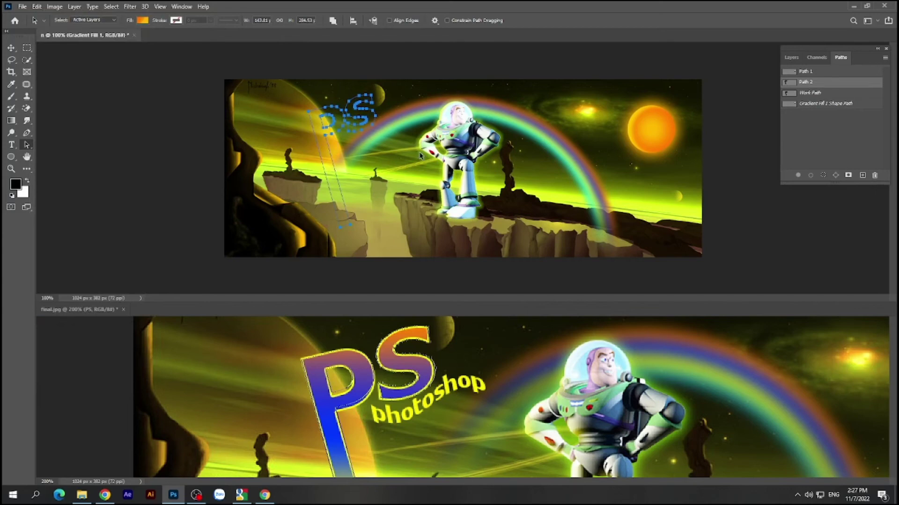
Add an empty Layer 4, match both banners' zoom levels, and show the fill layer choices.
click(795, 59)
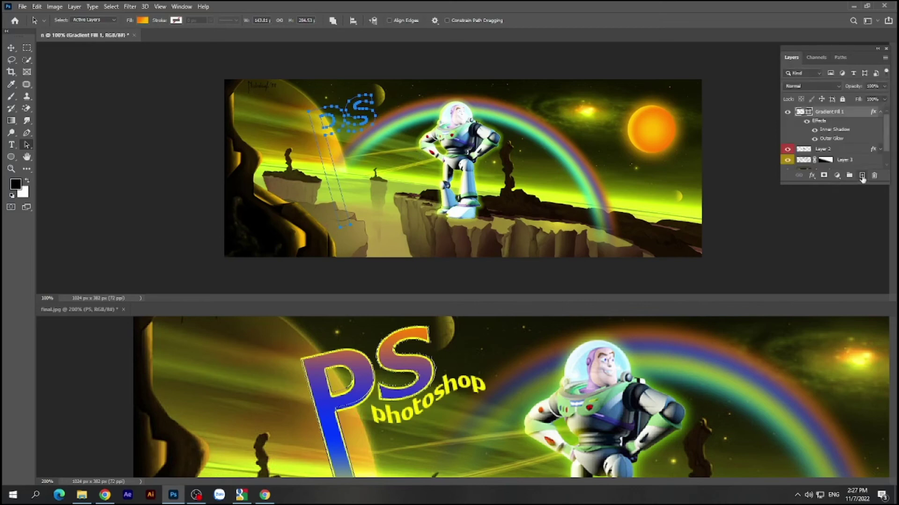
click(862, 175)
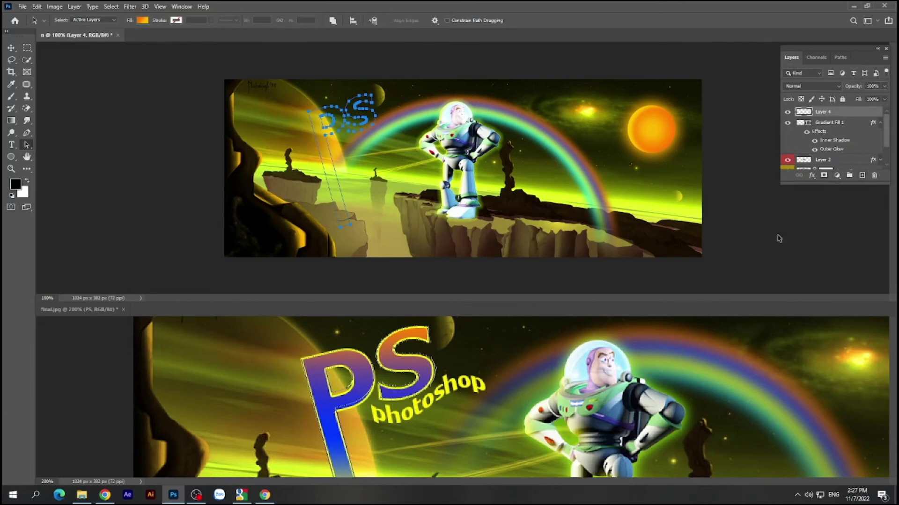
key(ctrl+minus)
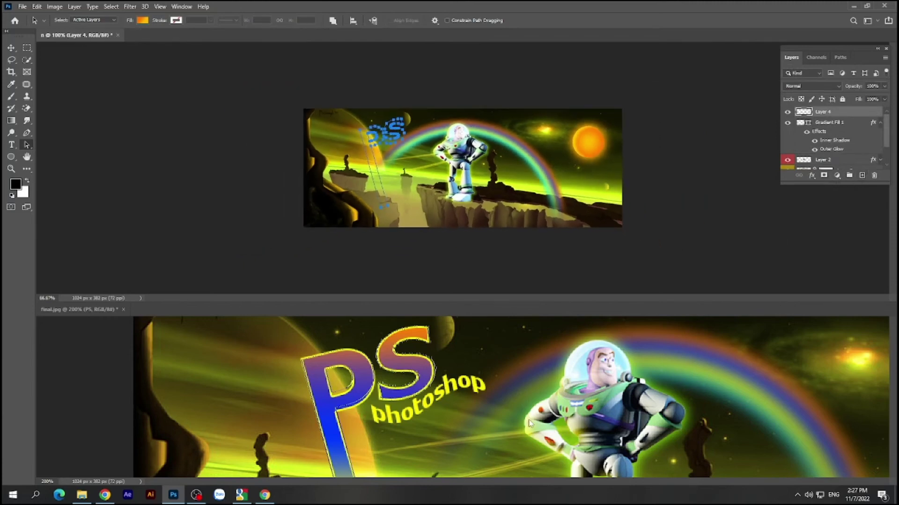
click(531, 414)
key(ctrl+minus)
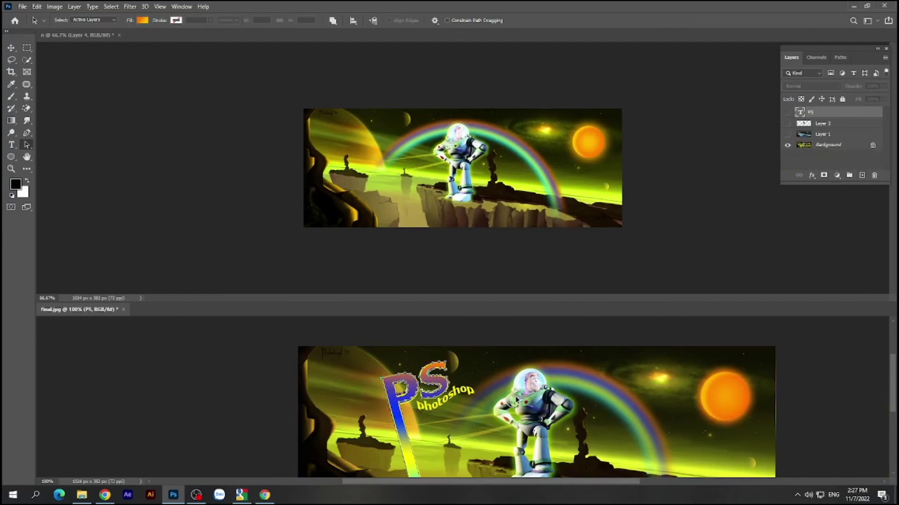
key(ctrl+minus)
click(475, 263)
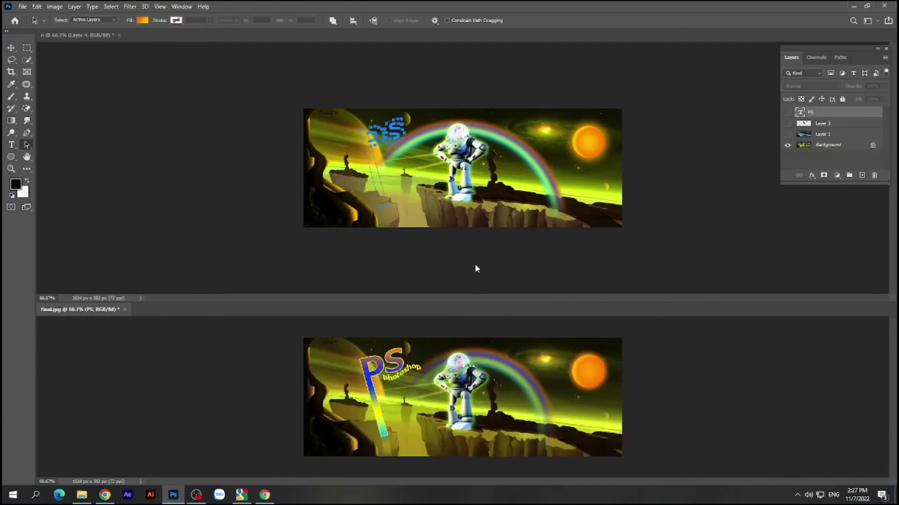
key(ctrl+plus)
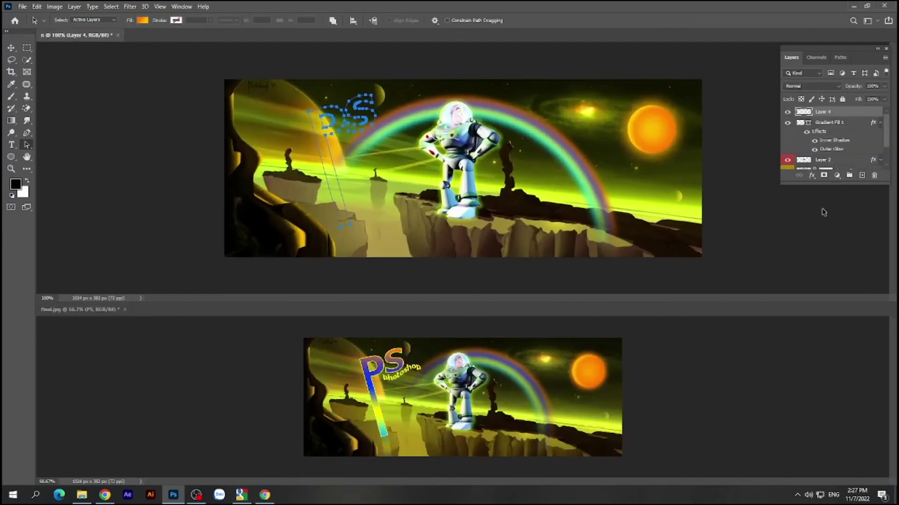
click(838, 178)
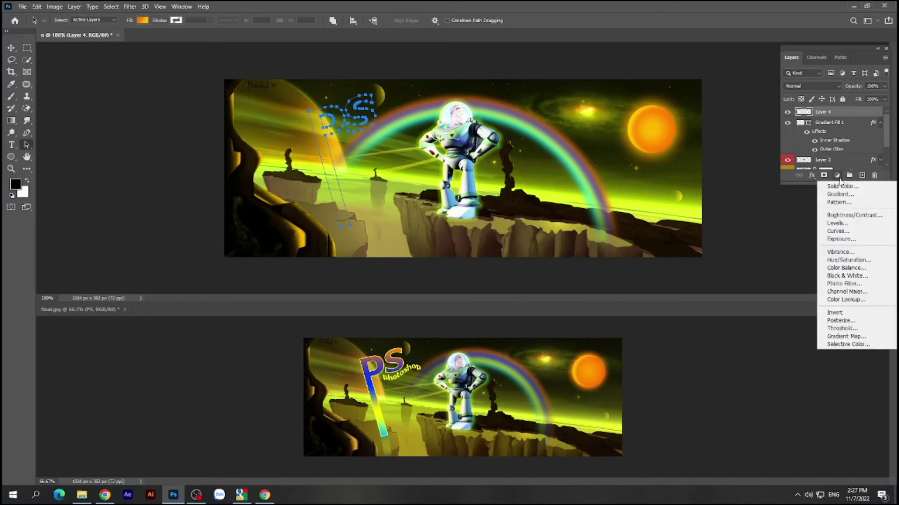
Create a Gradient Fill layer from the last preset gradient, ready for editing.
click(839, 195)
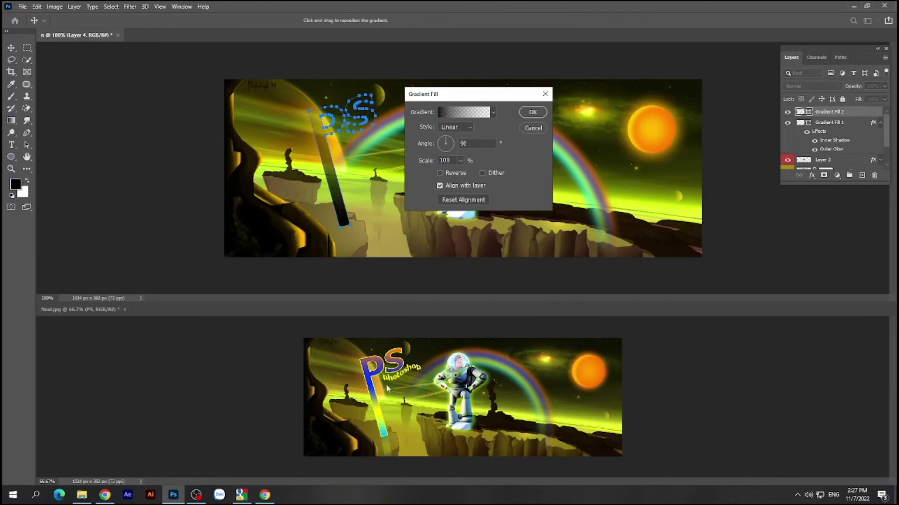
click(493, 114)
drag(505, 136, 500, 171)
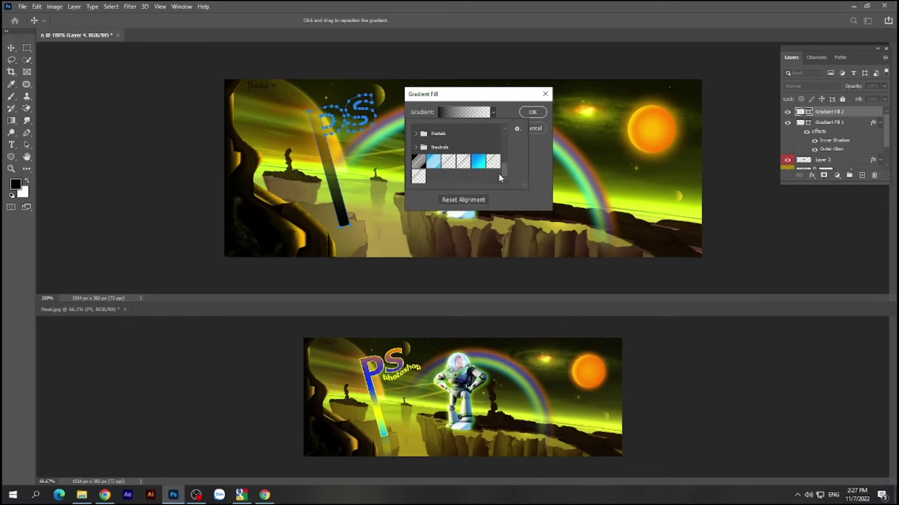
click(417, 176)
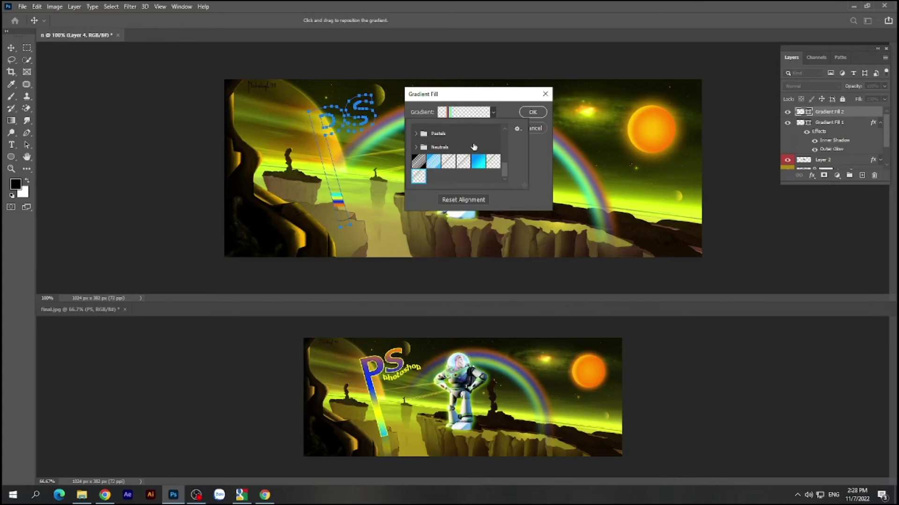
click(468, 113)
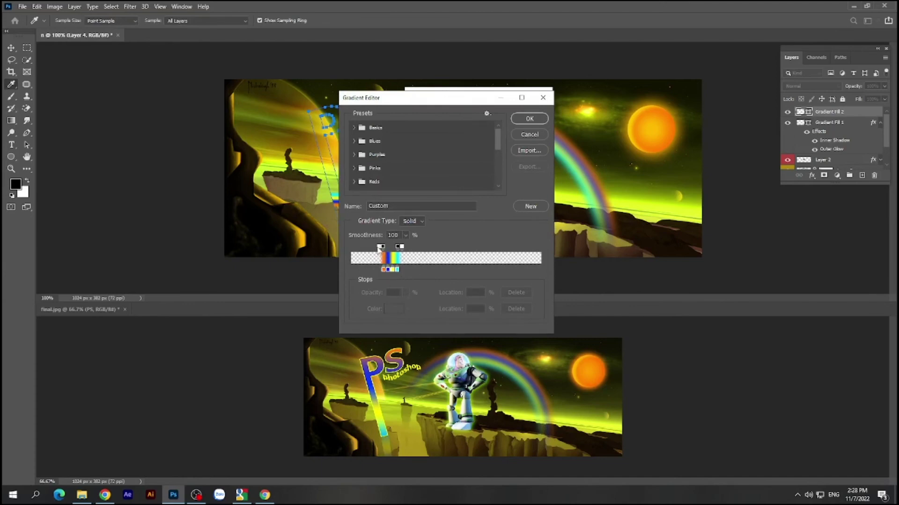
Remove the transparency stops so the gradient is fully opaque.
drag(380, 247, 380, 232)
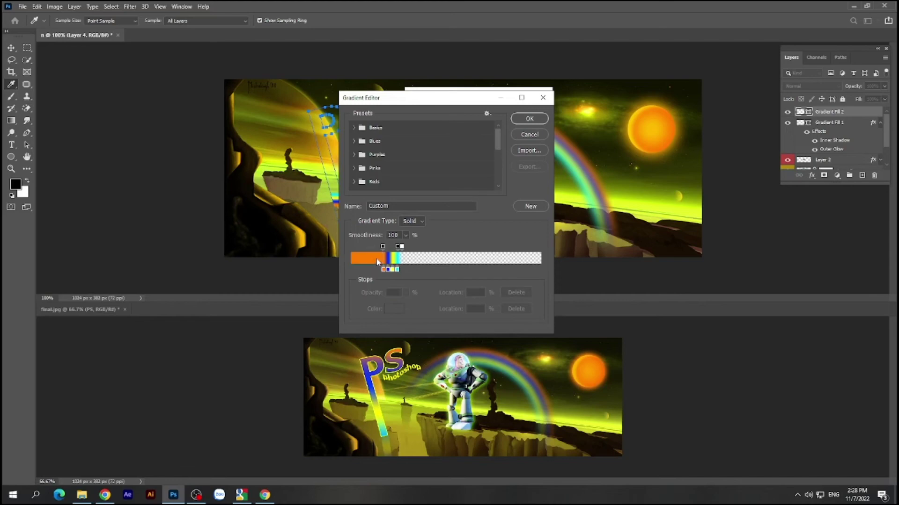
drag(401, 247, 410, 268)
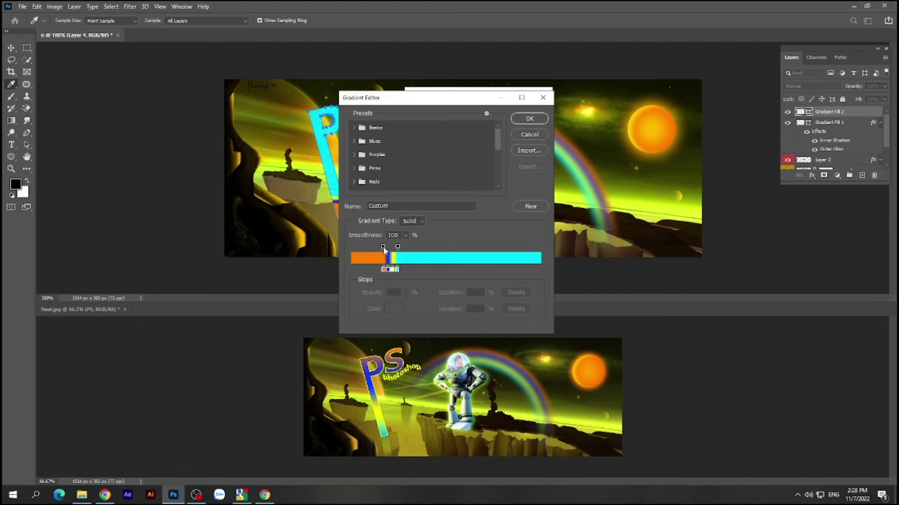
mouse_move(382, 247)
mouse_down()
mouse_move(351, 246)
mouse_move(539, 246)
mouse_up()
click(397, 246)
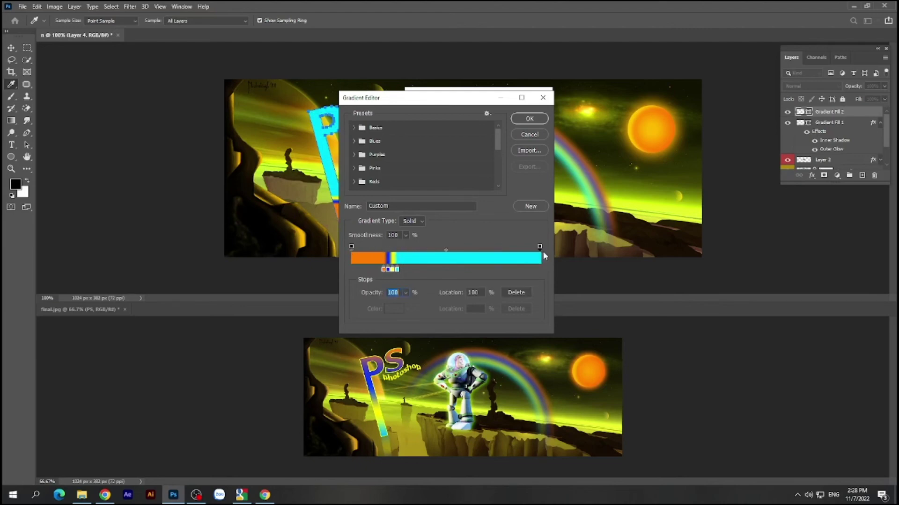
Place orange, blue at 31%, yellow at 67% and cyan stops, then save as a new preset.
drag(396, 269, 540, 270)
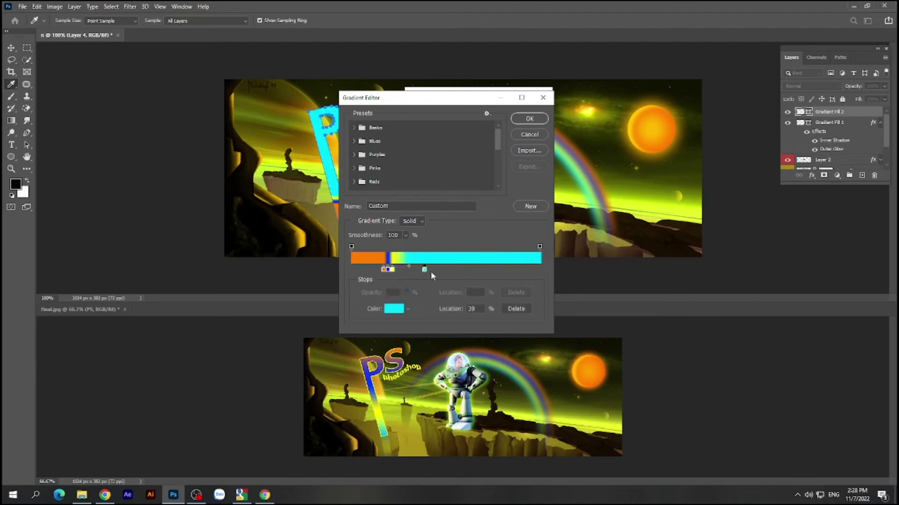
mouse_move(383, 270)
mouse_down()
mouse_move(351, 270)
mouse_move(470, 270)
mouse_up()
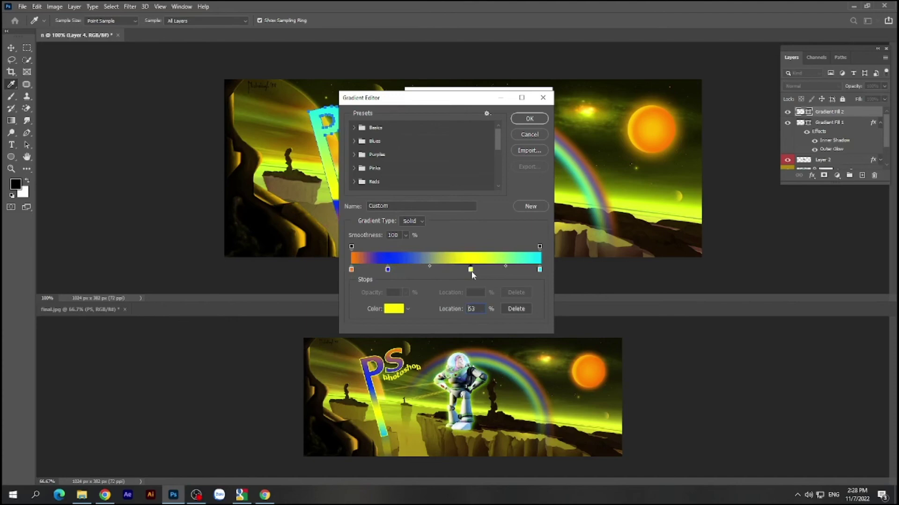
drag(387, 270, 409, 270)
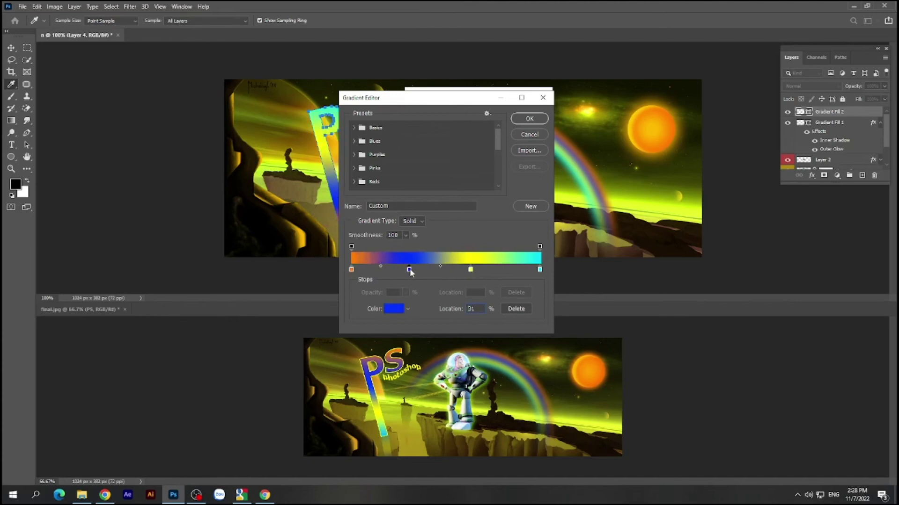
drag(470, 270, 477, 270)
drag(445, 98, 519, 100)
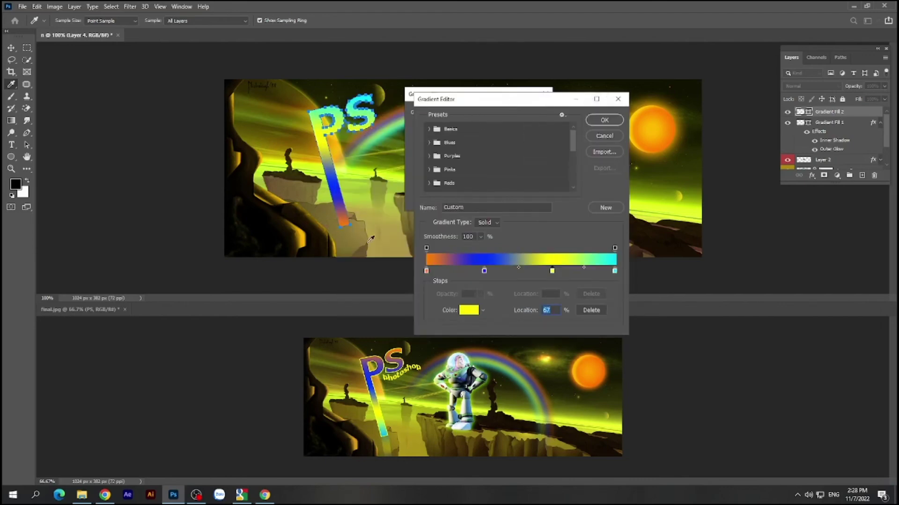
click(607, 211)
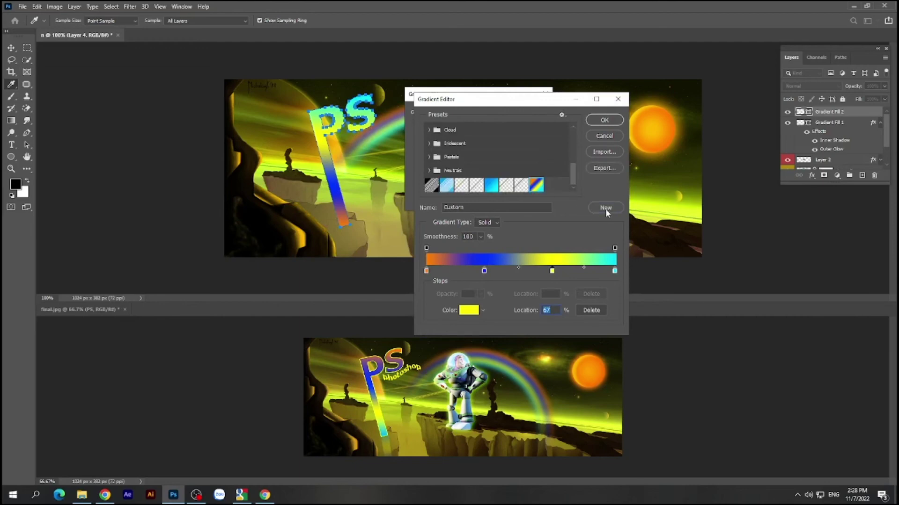
click(605, 120)
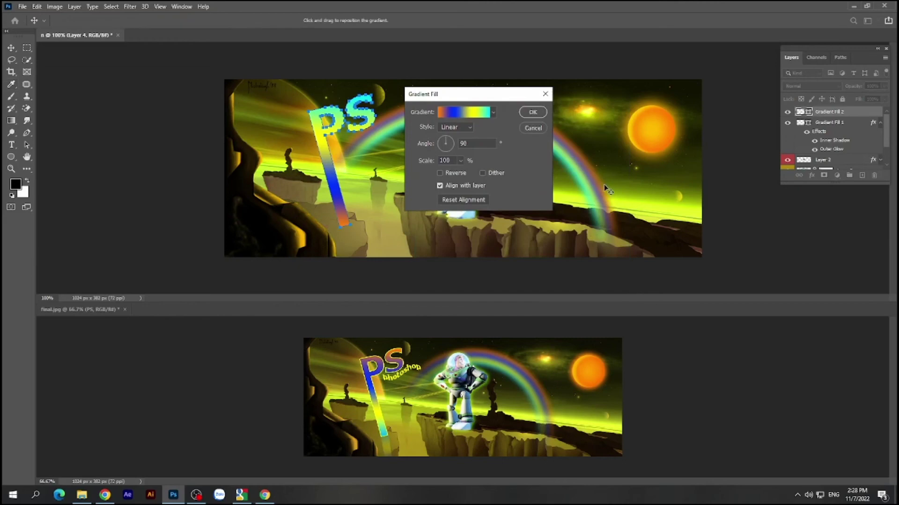
Reverse the PS gradient fill and set its angle to 97.68°.
click(440, 173)
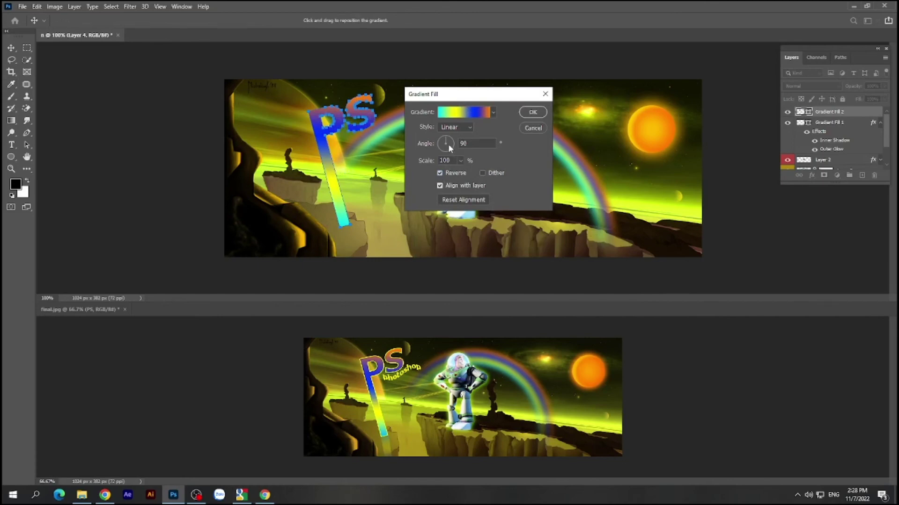
drag(448, 145, 445, 138)
drag(446, 142, 446, 142)
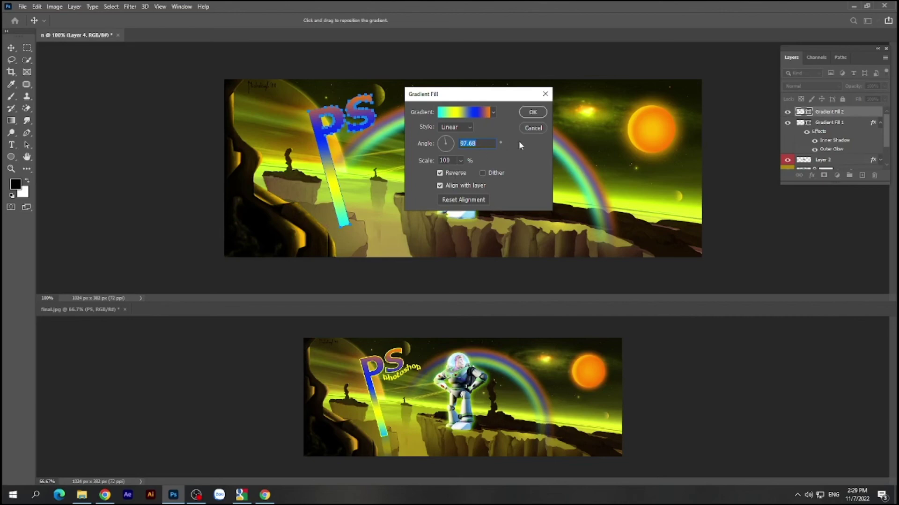
click(534, 113)
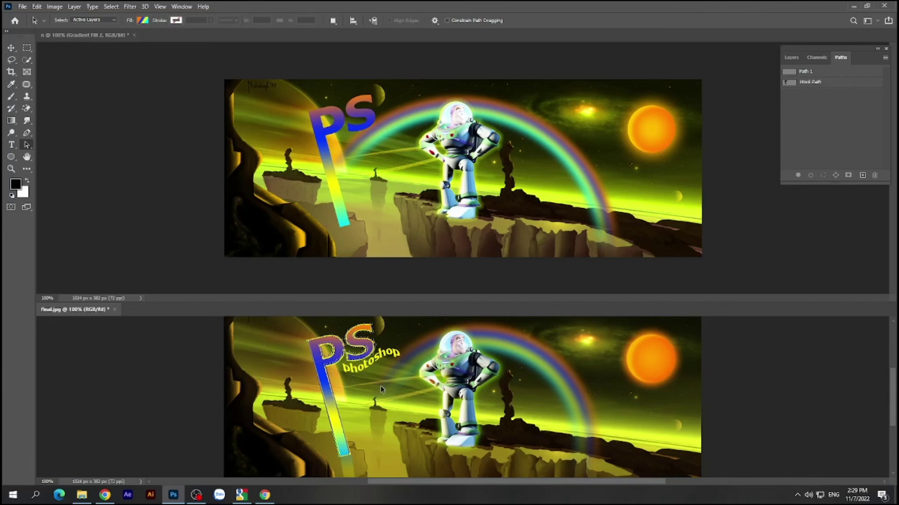
Zoom the reference to 200%, select the PS shape, and list Gradient Fill 2's layer effects.
key(ctrl+plus)
drag(337, 402, 508, 416)
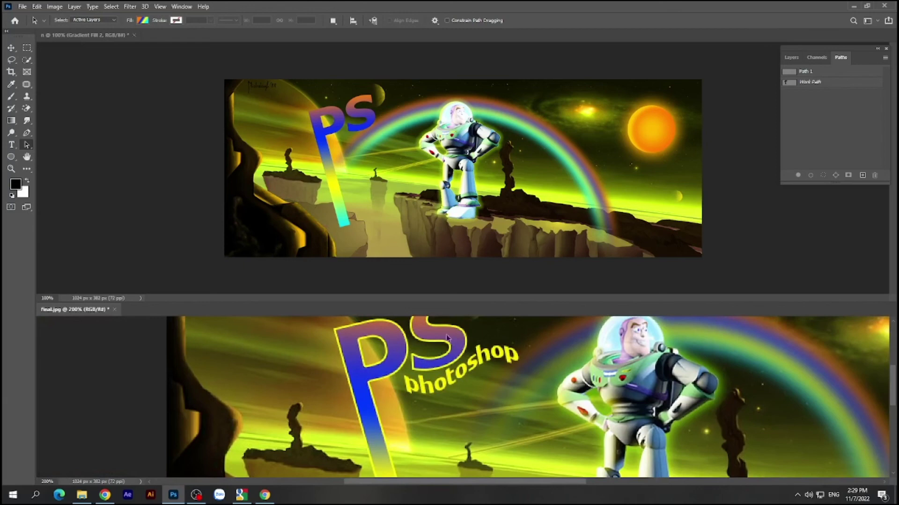
click(373, 191)
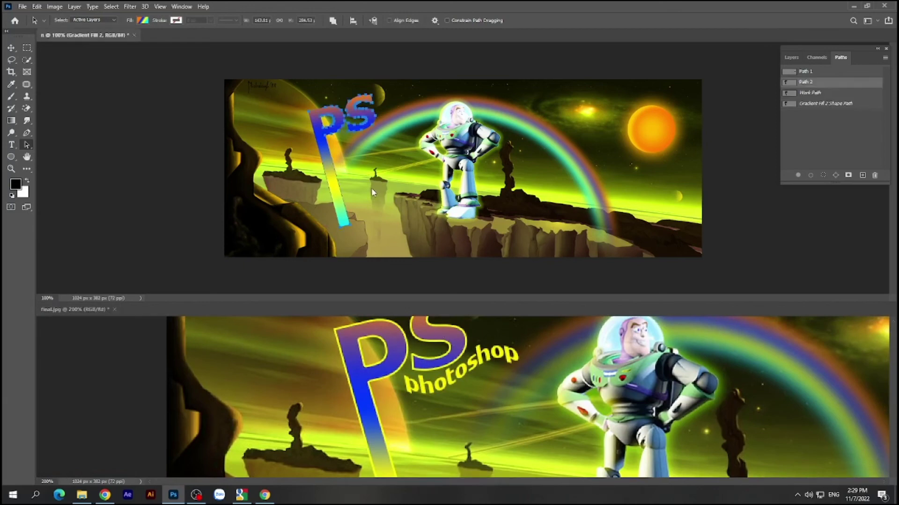
click(793, 59)
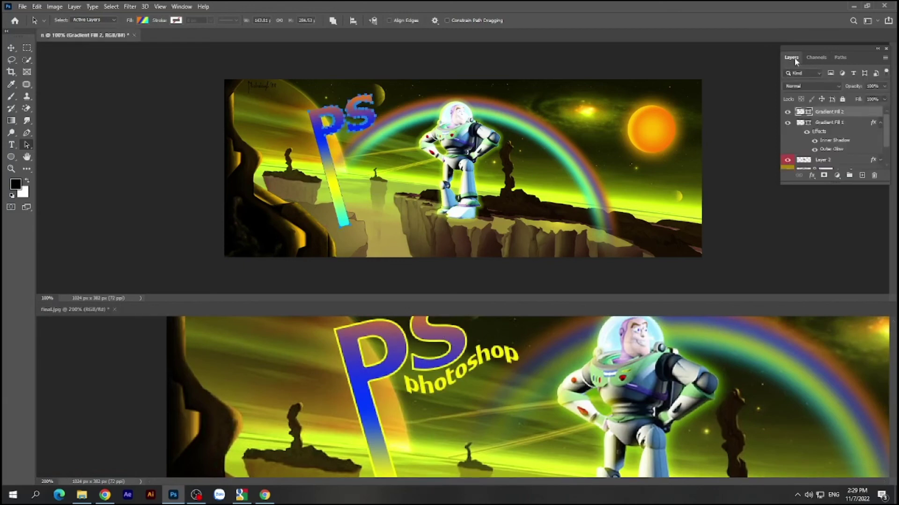
click(812, 177)
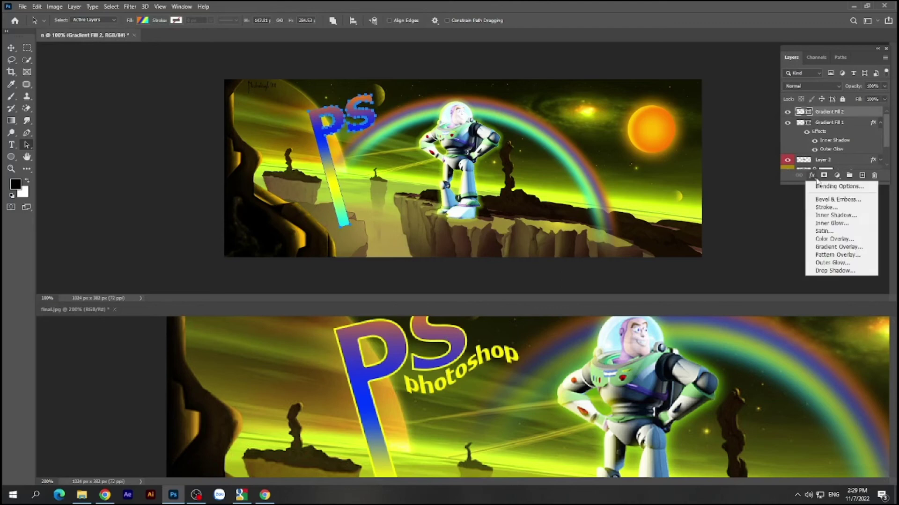
Add a solid yellow, 3 px outside stroke to the Gradient Fill 2 PS letters.
click(819, 208)
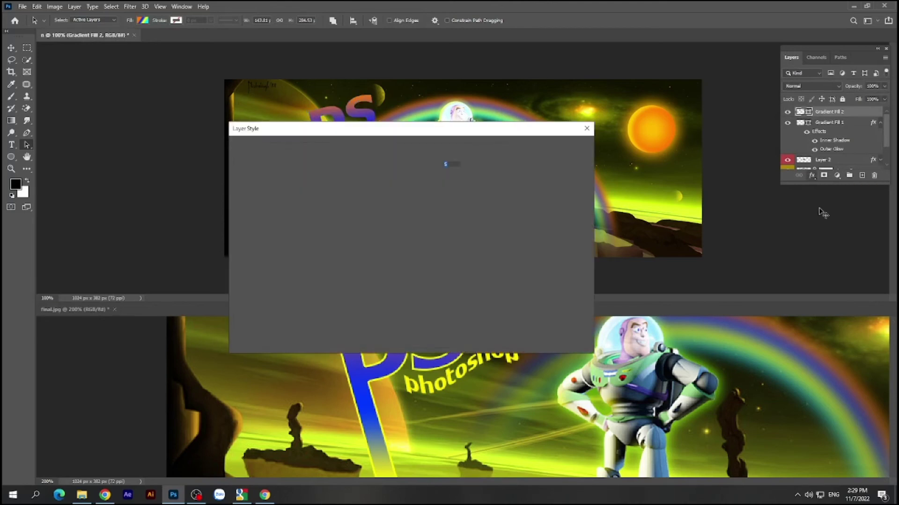
drag(487, 130, 734, 115)
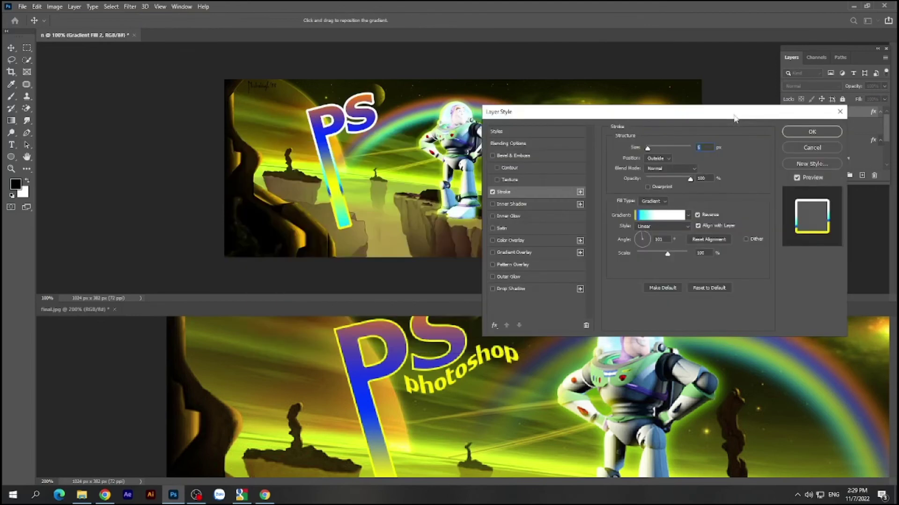
click(665, 202)
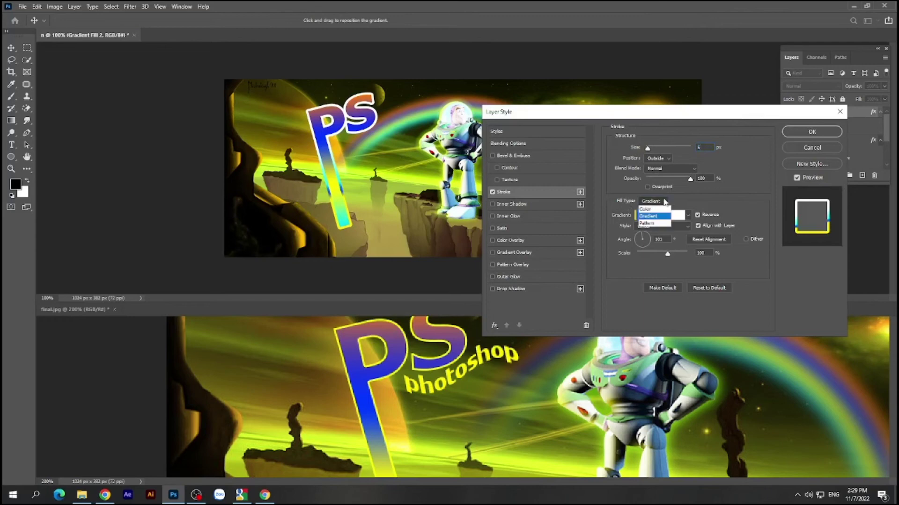
click(653, 210)
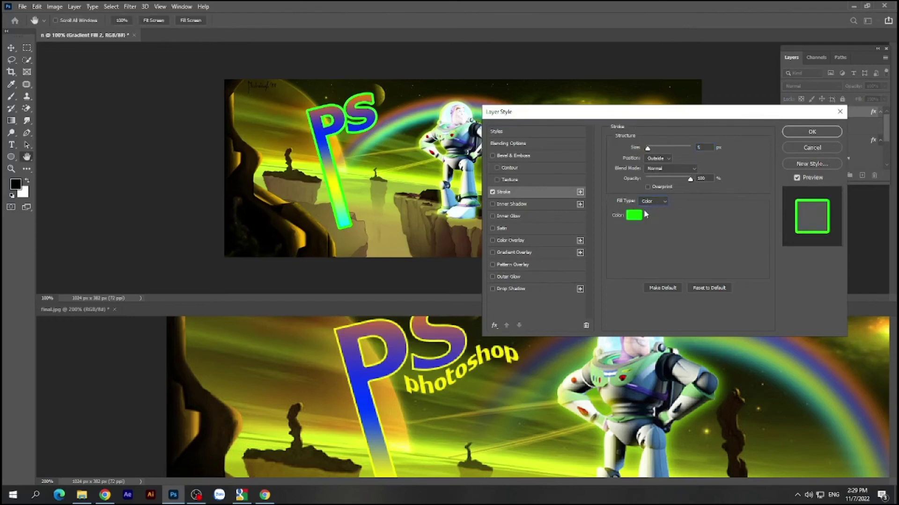
click(634, 215)
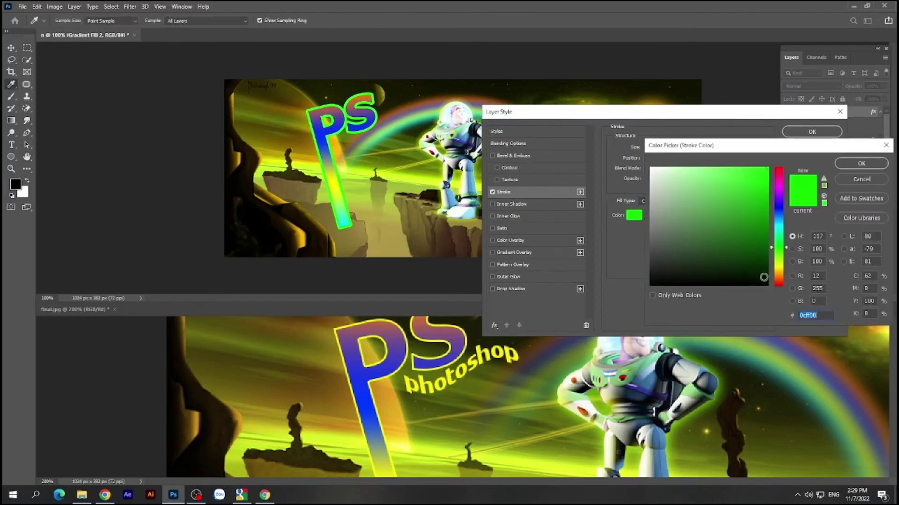
click(779, 266)
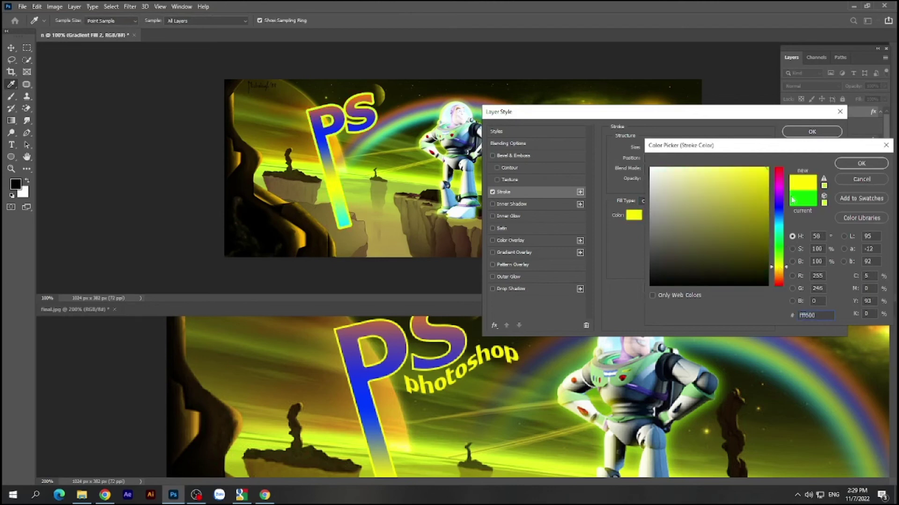
click(861, 163)
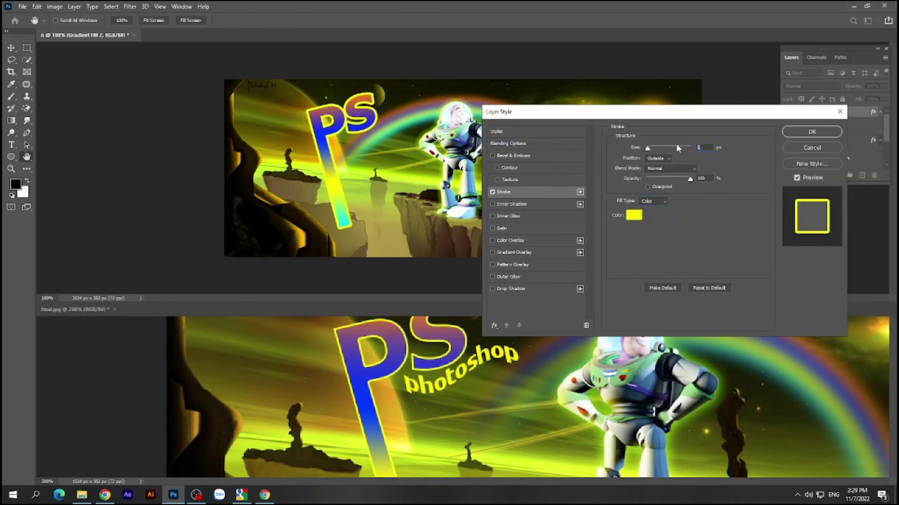
text(3)
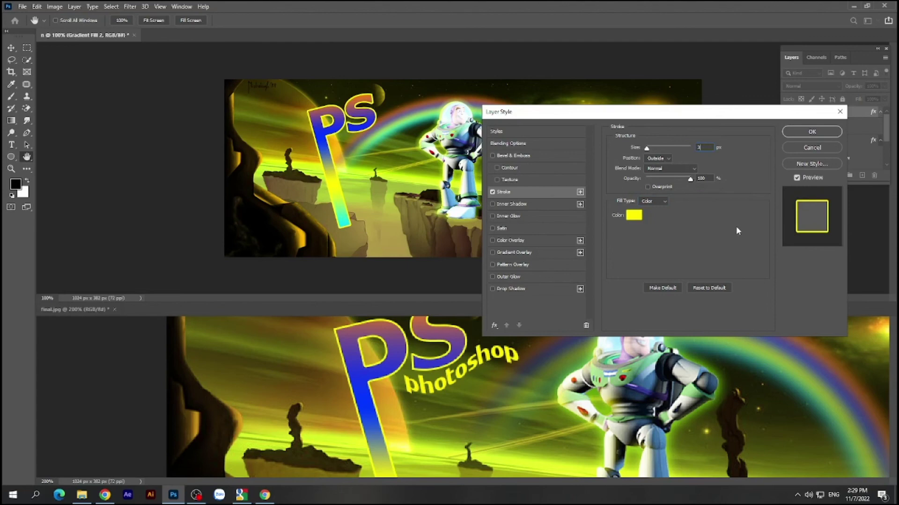
click(797, 132)
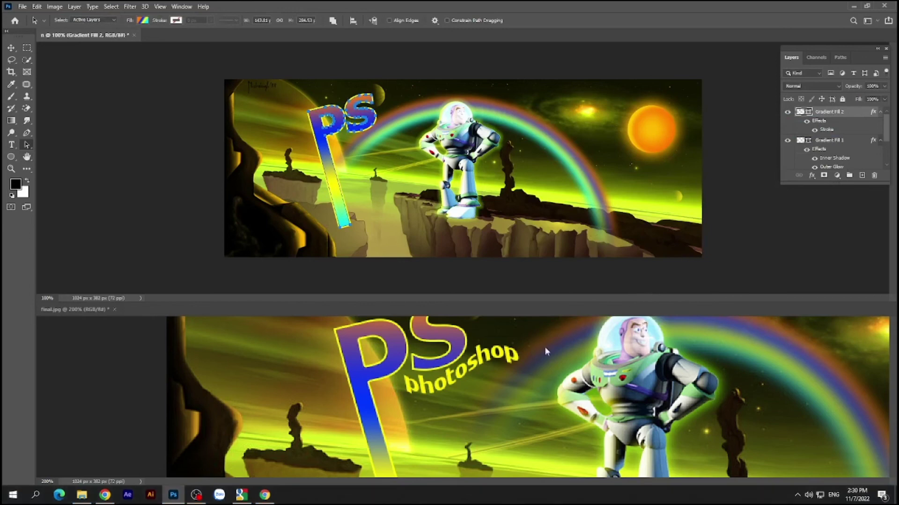
In final.jpg, add a new text layer reading PHOTOSHOP below the yellow lettering.
click(490, 389)
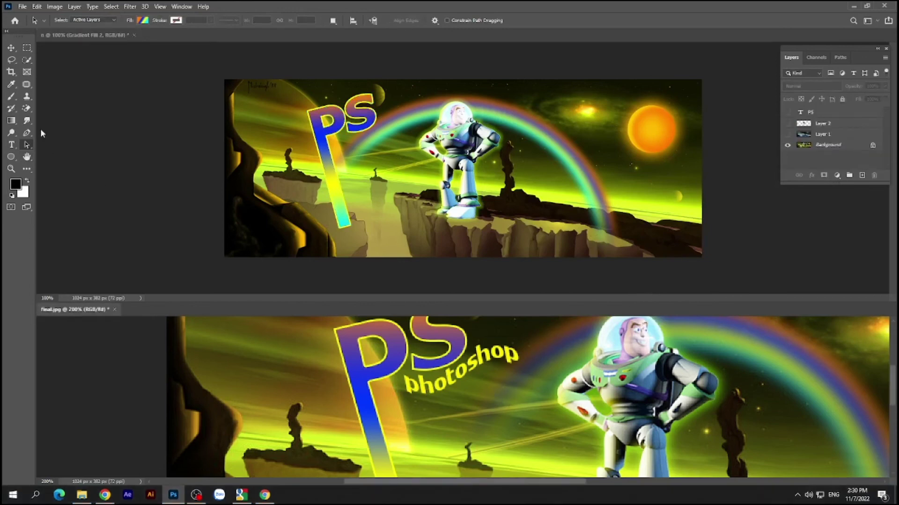
click(12, 146)
click(416, 414)
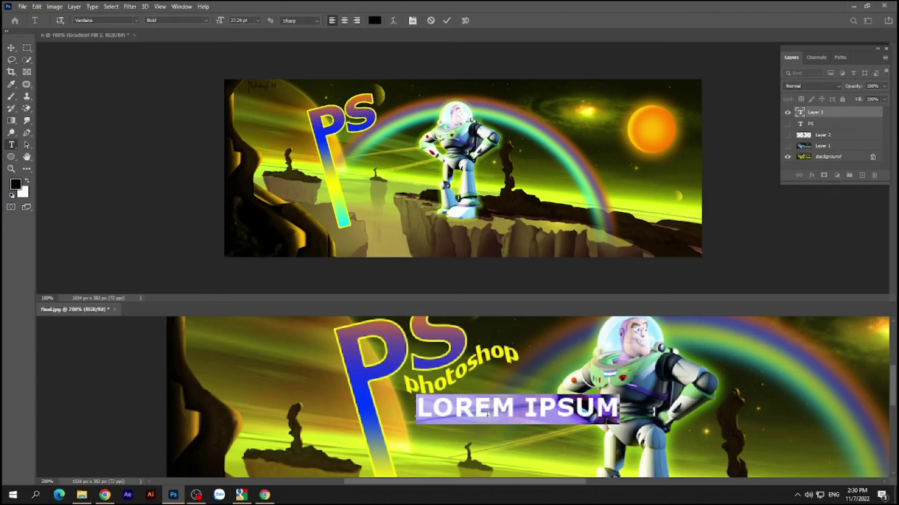
text(PHO)
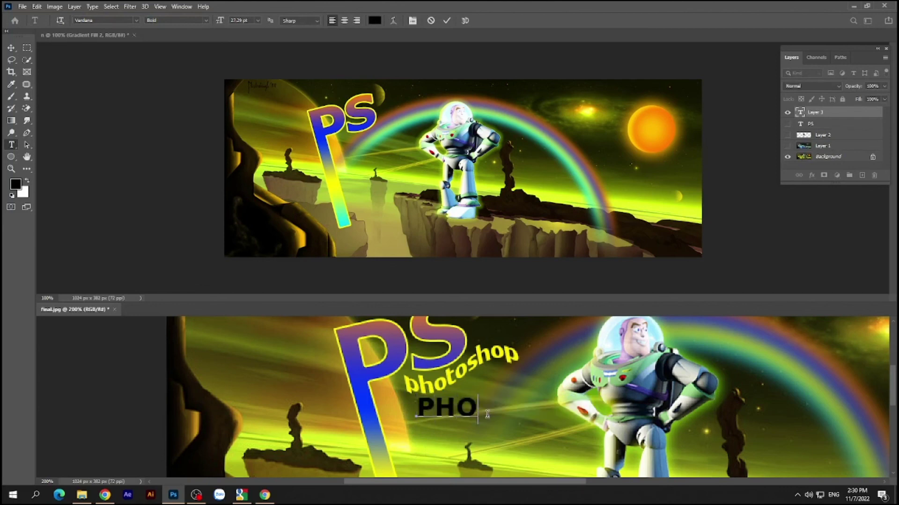
text(TOSHOP)
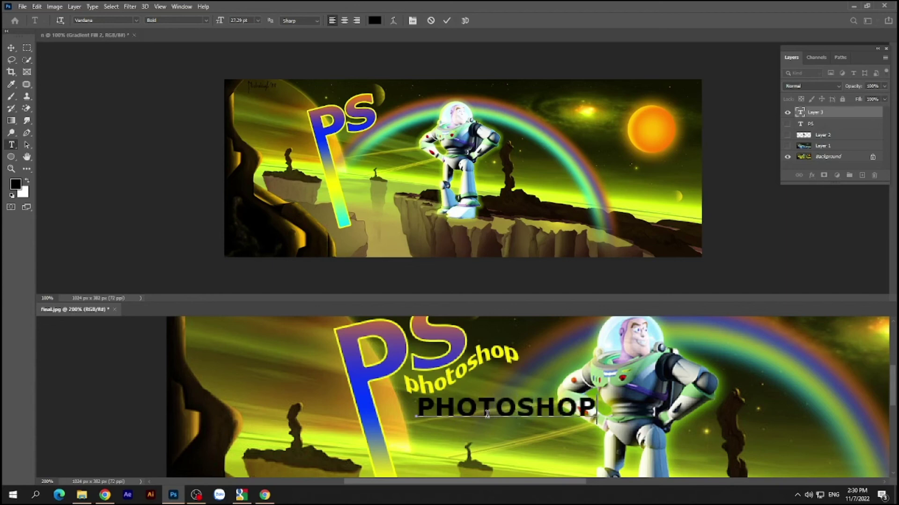
click(11, 47)
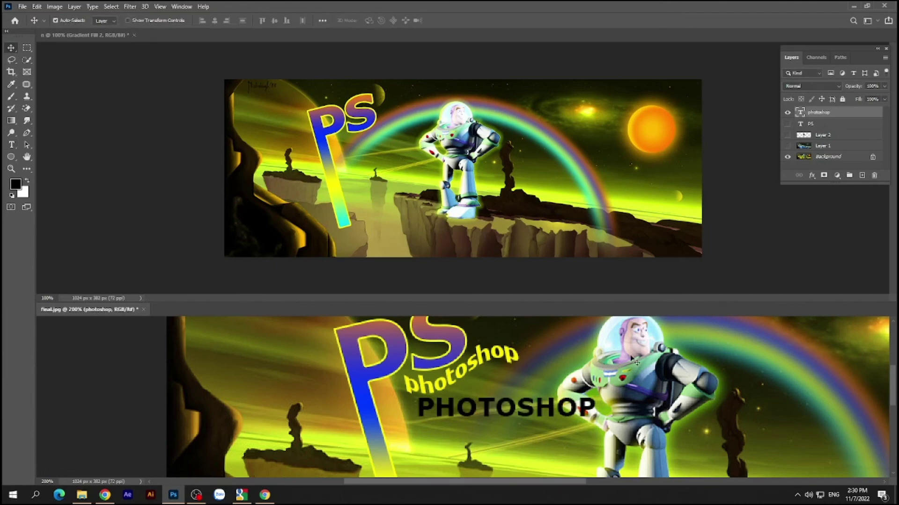
Scale the PHOTOSHOP text to about 65% and position it beneath the yellow lettering.
key(ctrl+t)
drag(597, 426, 540, 403)
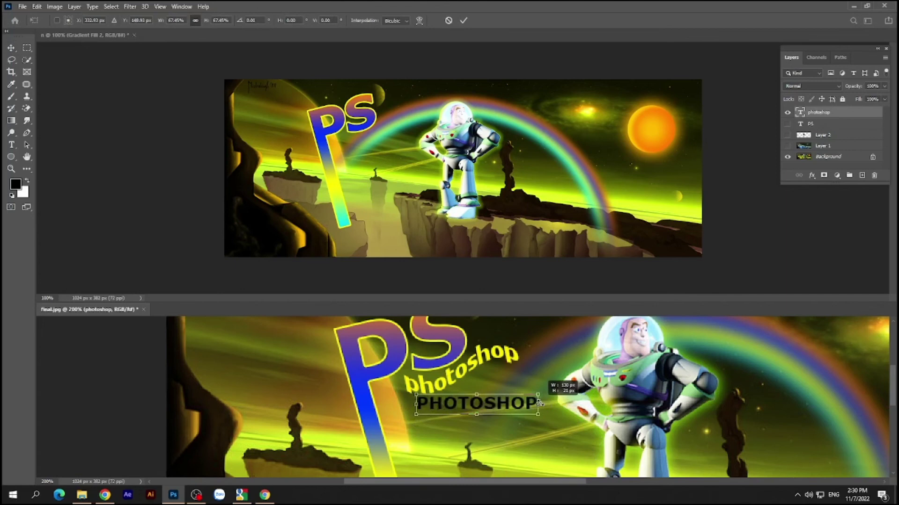
drag(539, 403, 509, 398)
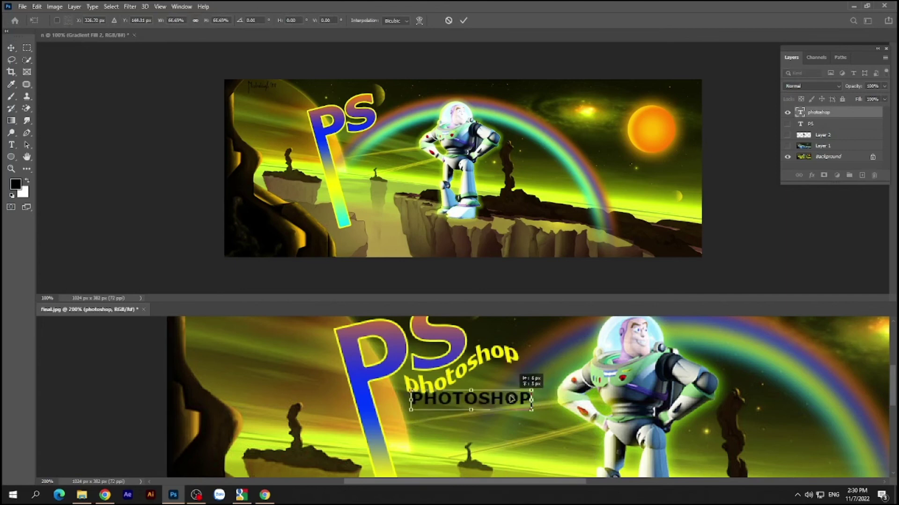
drag(528, 410, 526, 411)
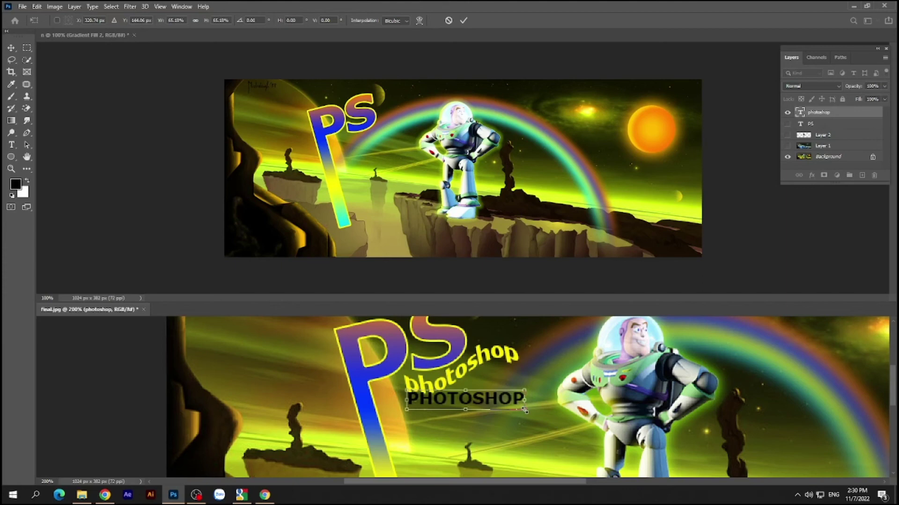
key(Return)
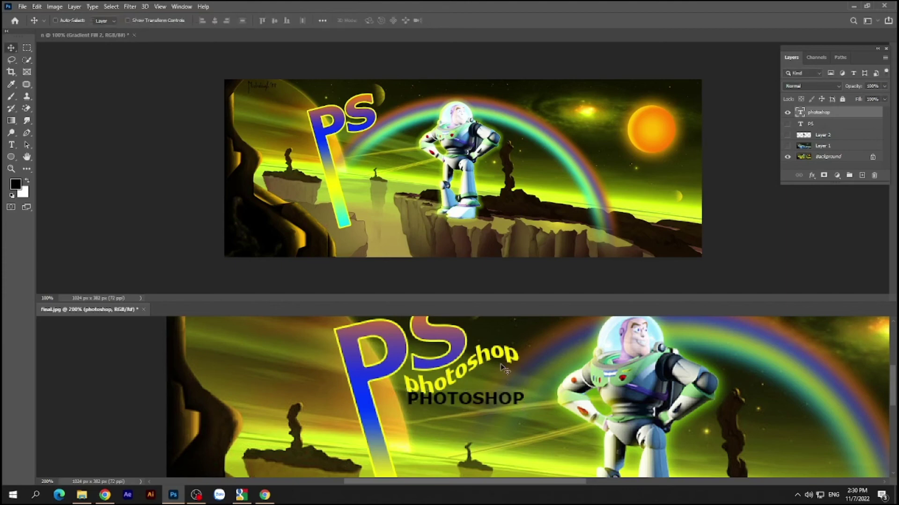
double_click(800, 113)
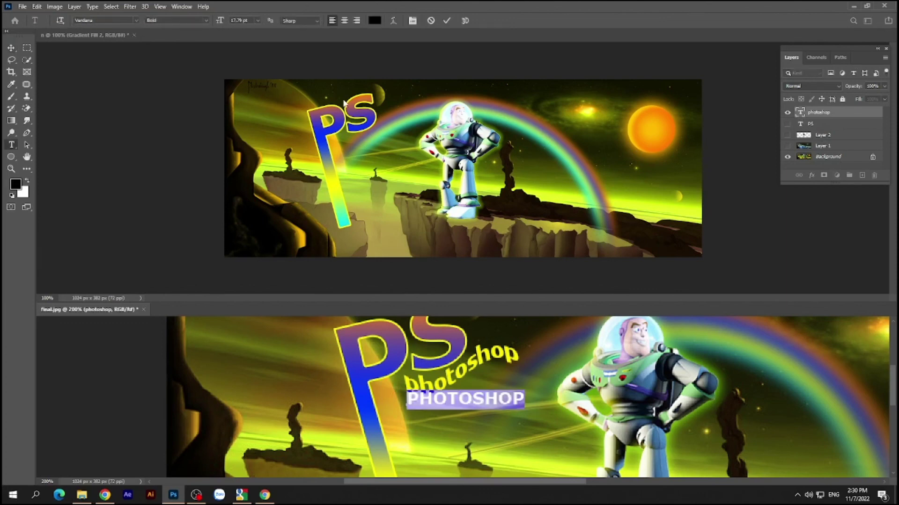
Warp the PHOTOSHOP text with the Flag style at -57% bend.
click(394, 20)
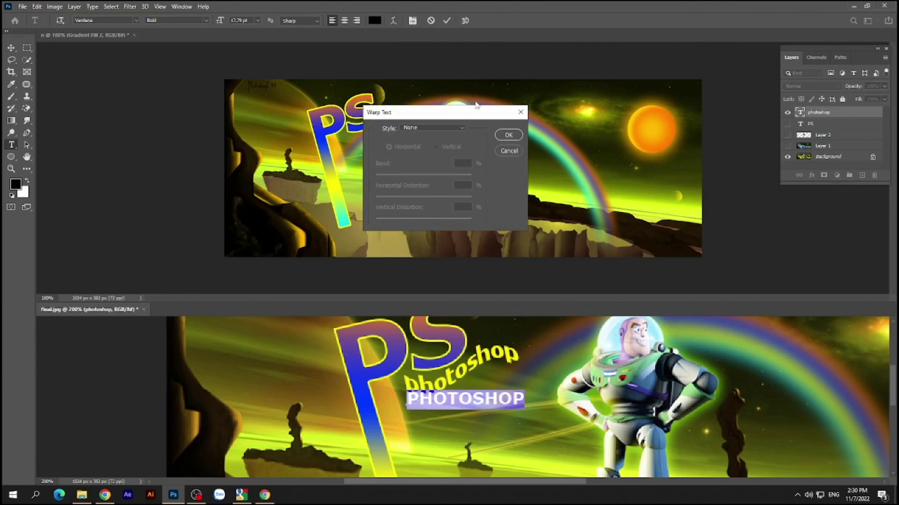
click(459, 128)
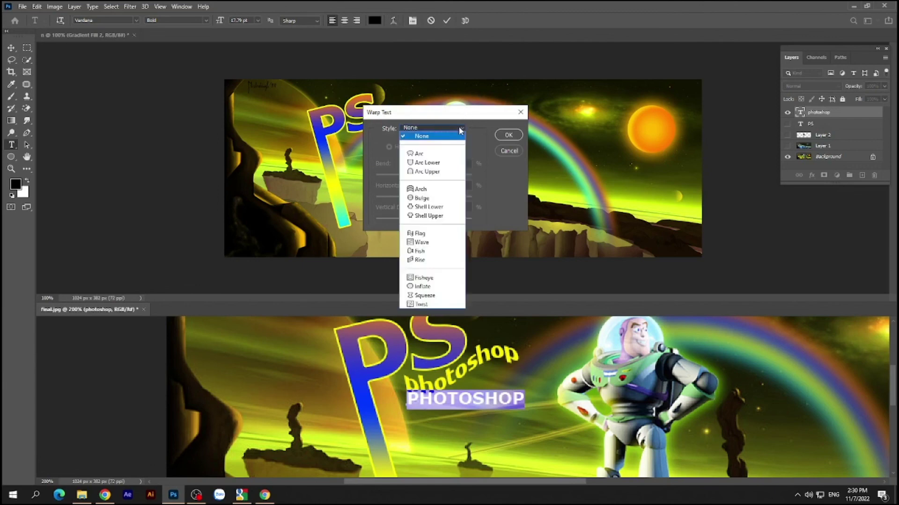
click(435, 235)
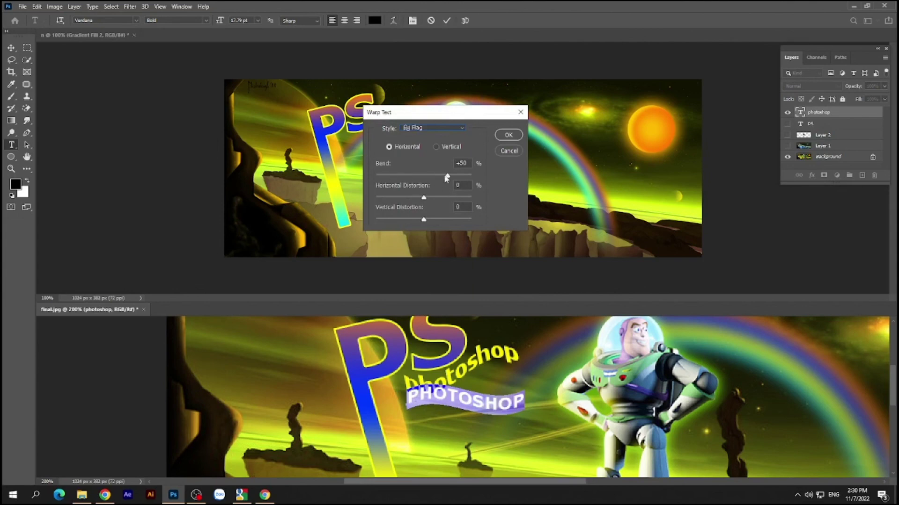
drag(447, 177, 397, 181)
click(397, 180)
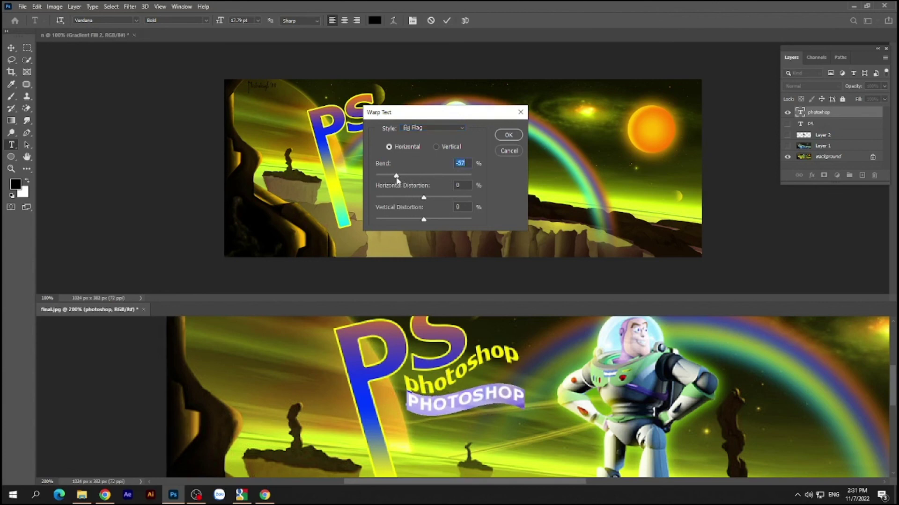
click(509, 135)
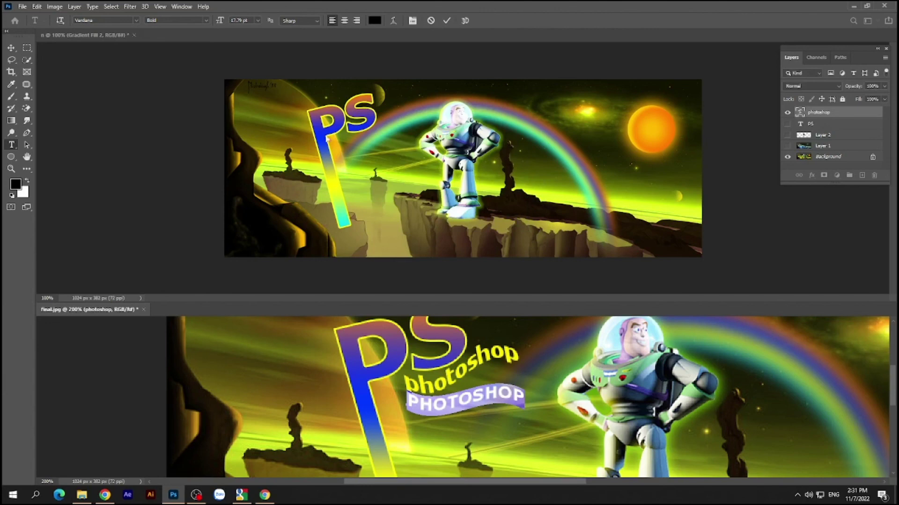
Move the warped text up against the yellow lettering and rotate it to about -15.35°.
click(13, 48)
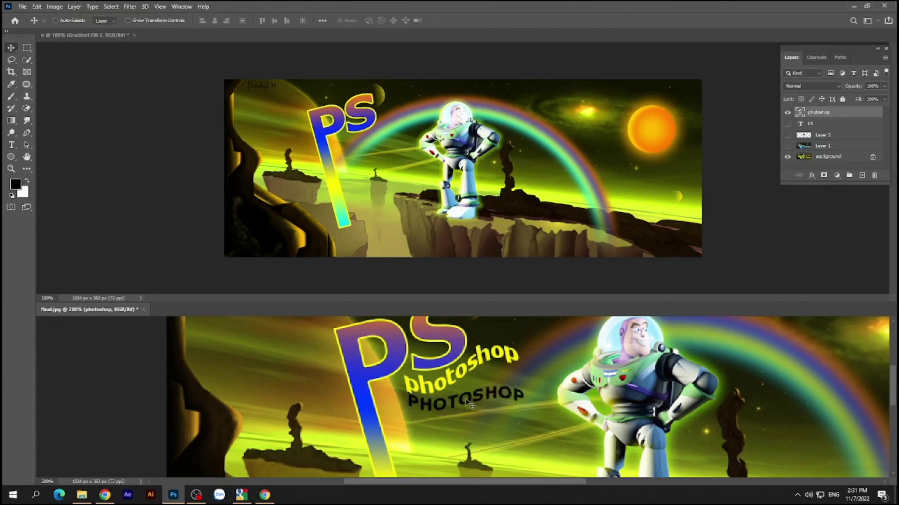
drag(470, 405, 464, 384)
key(ctrl)
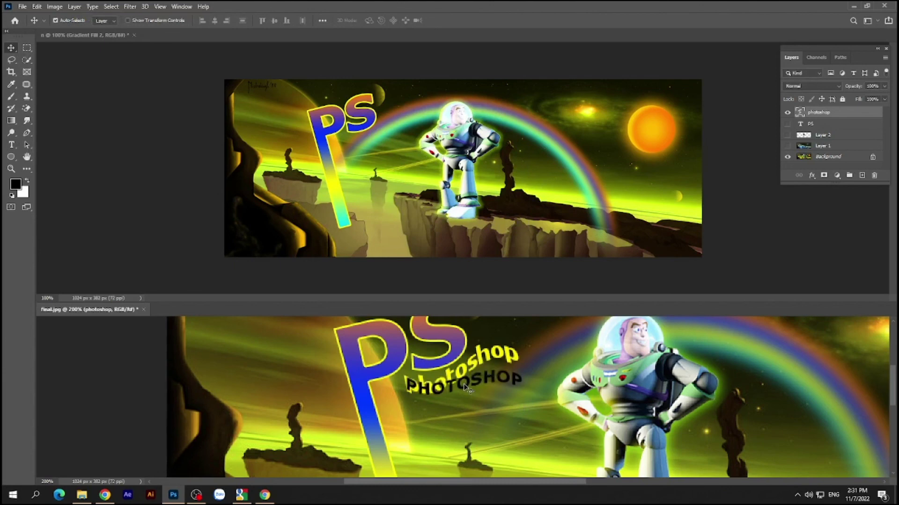
key(ctrl+t)
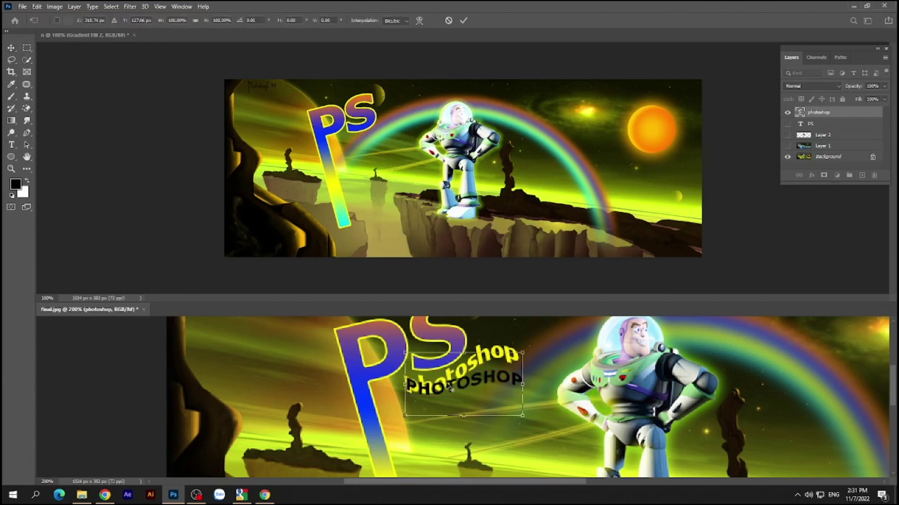
mouse_move(465, 386)
mouse_down()
mouse_move(524, 442)
mouse_move(538, 404)
mouse_up()
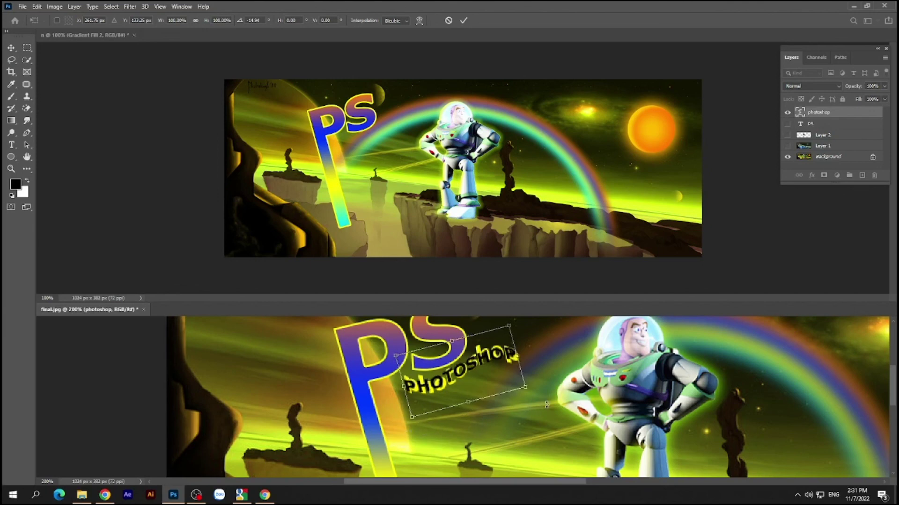
drag(546, 404, 550, 408)
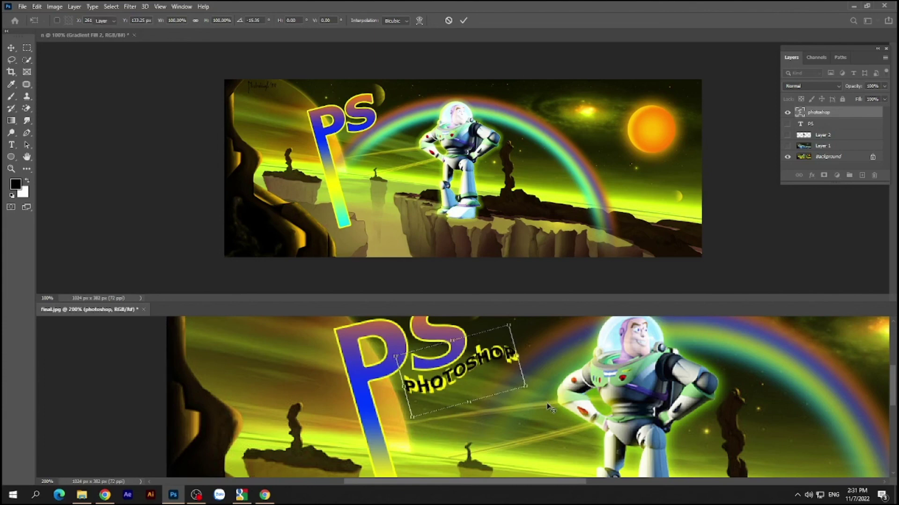
key(Return)
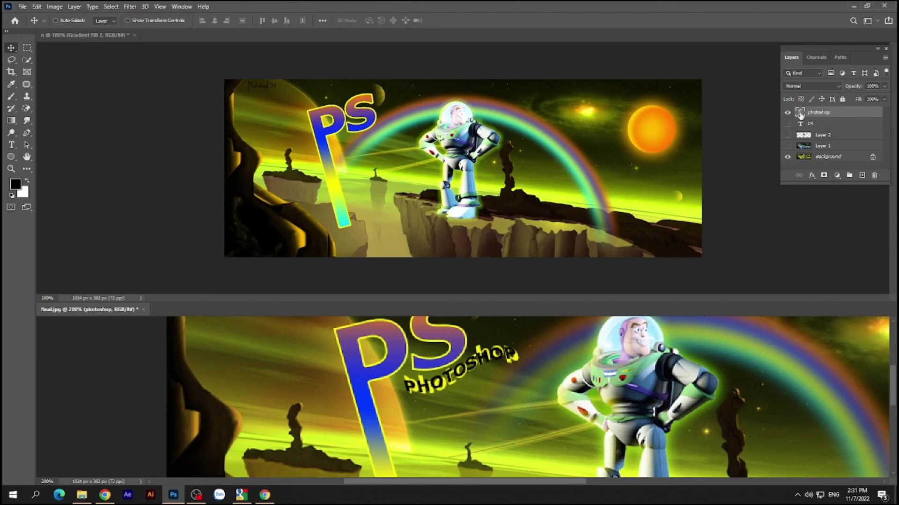
Turn off All Caps so the text reads 'photoshop', then collapse the Character panel.
double_click(801, 112)
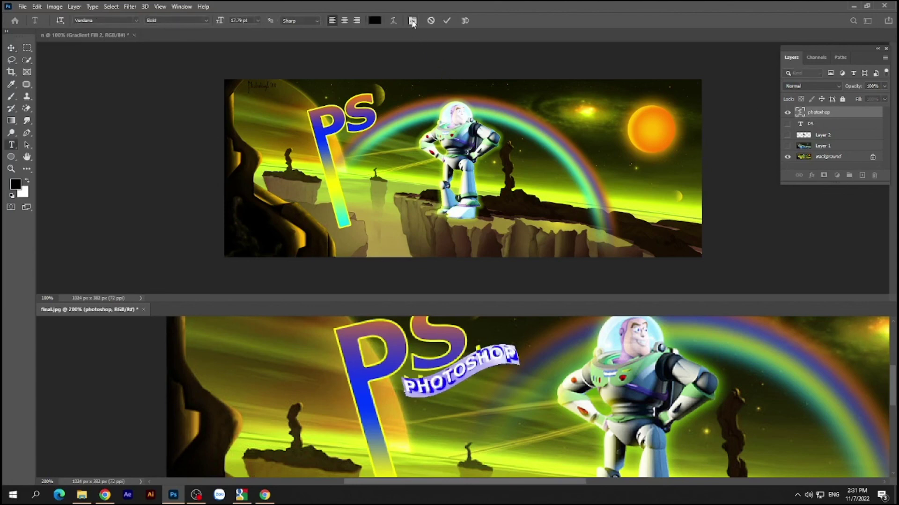
click(413, 21)
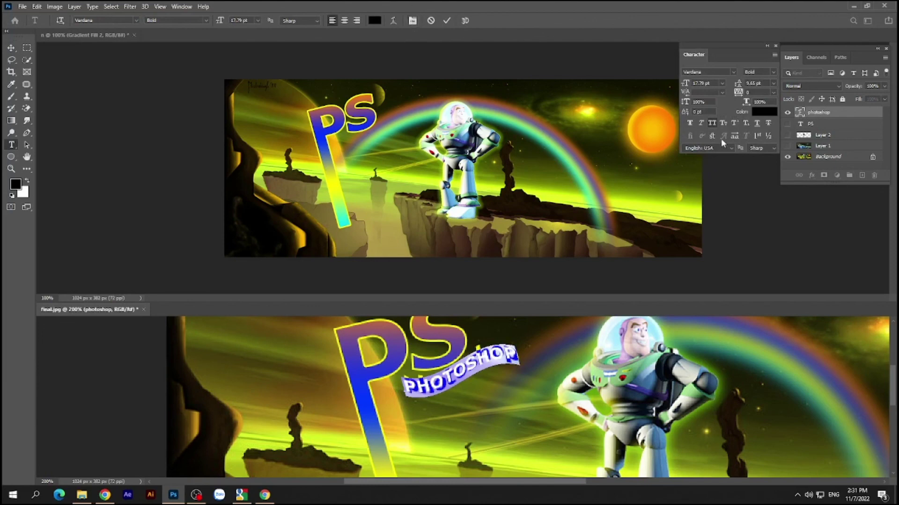
click(711, 124)
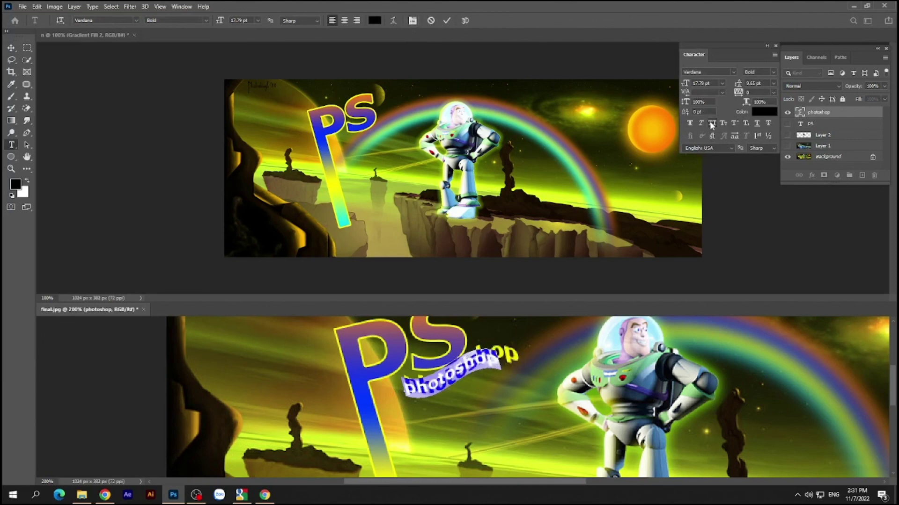
click(11, 48)
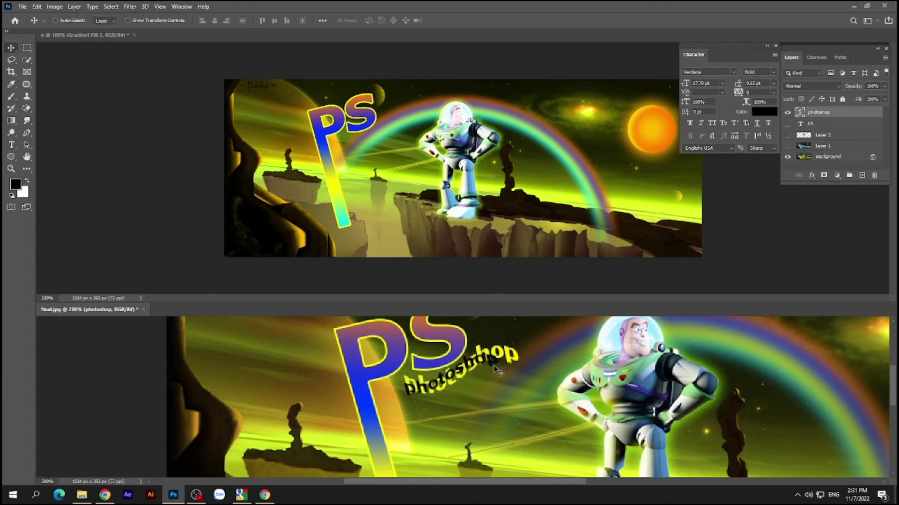
click(767, 45)
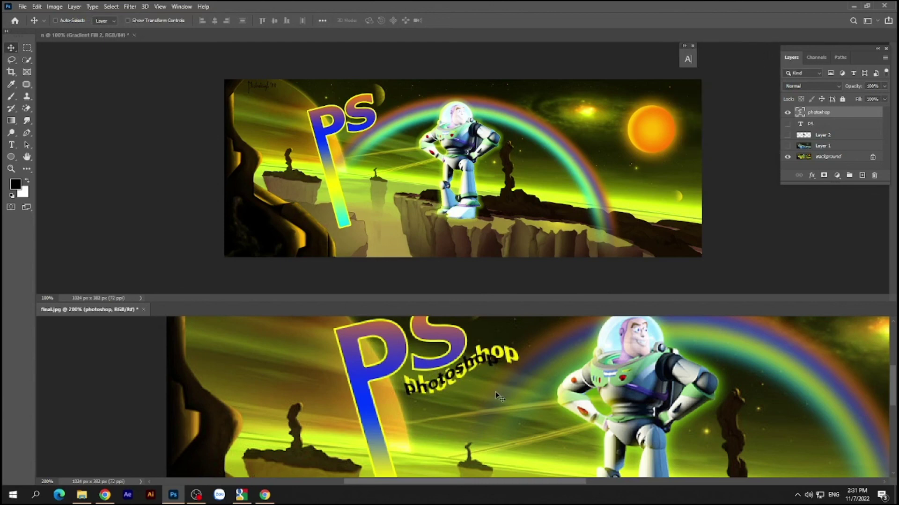
Scale the photoshop text to about 122%, tilt it clockwise under the PS logo, and copy it into the banner.
key(ctrl+t)
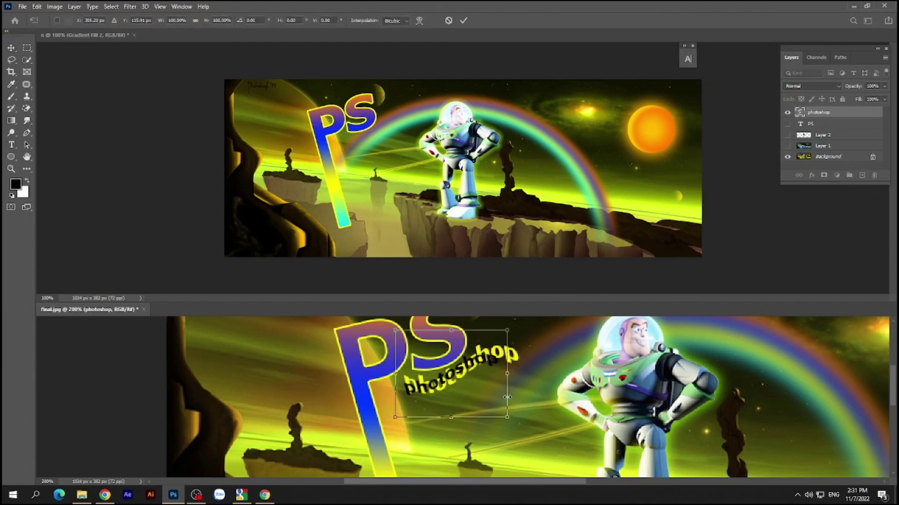
drag(508, 417, 539, 433)
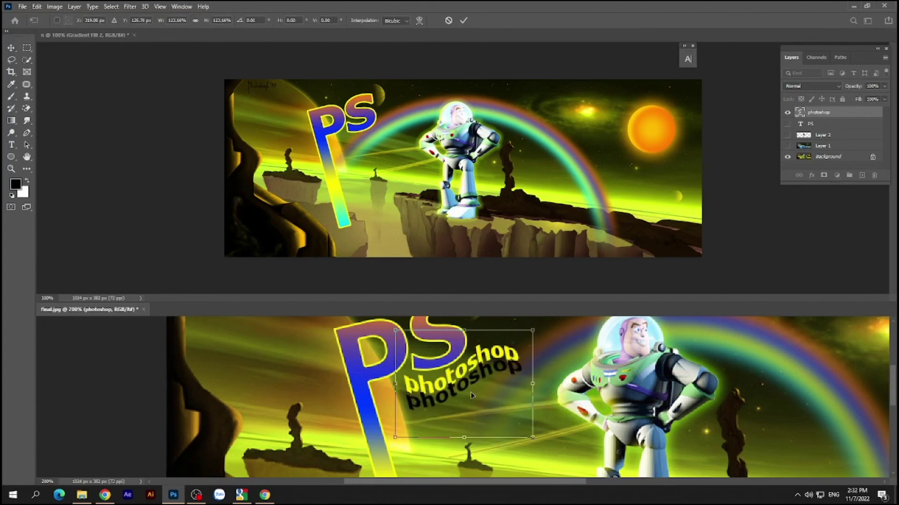
drag(465, 389, 462, 372)
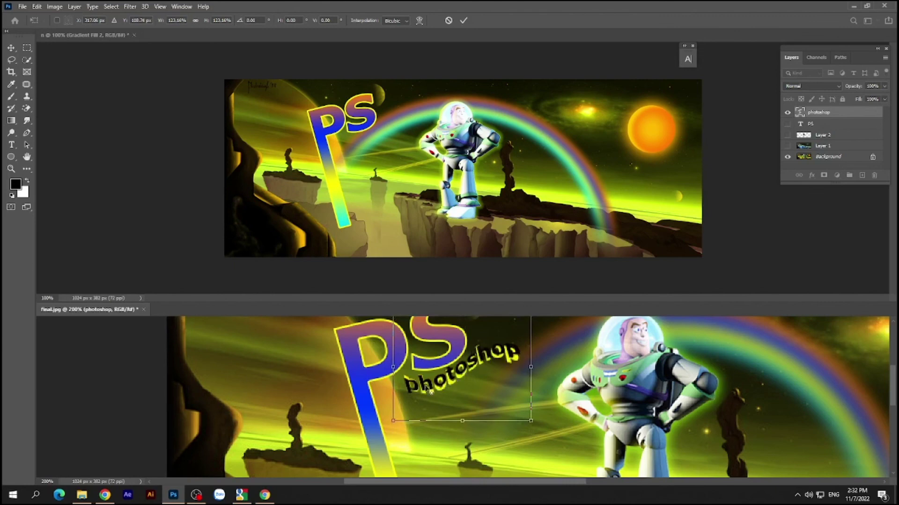
drag(450, 387, 450, 387)
drag(562, 360, 561, 364)
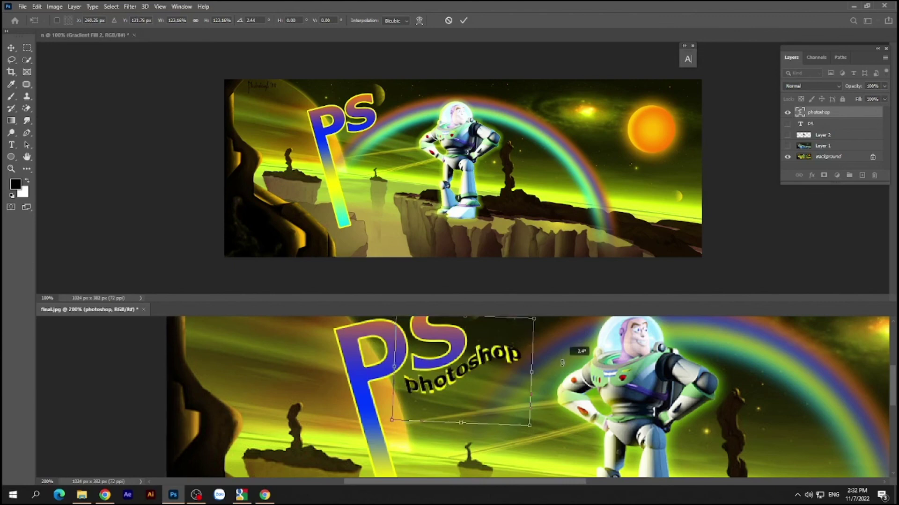
drag(527, 427, 527, 424)
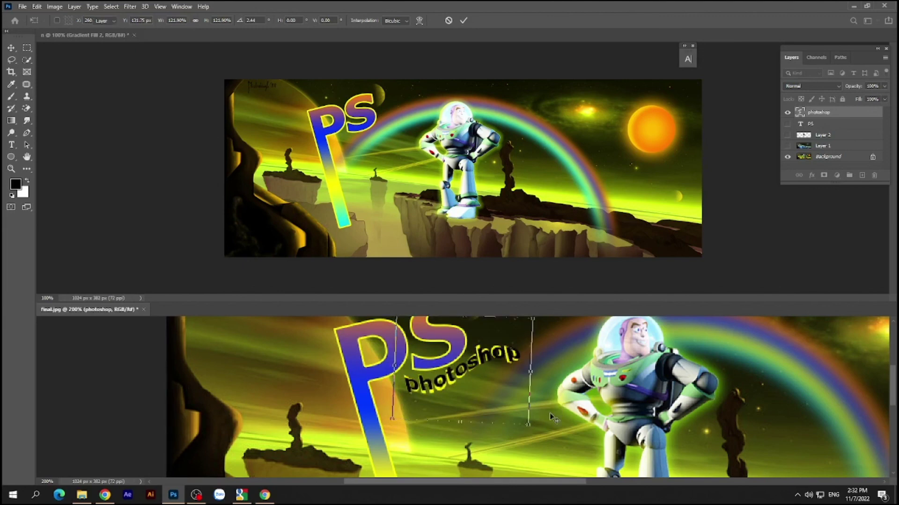
key(Return)
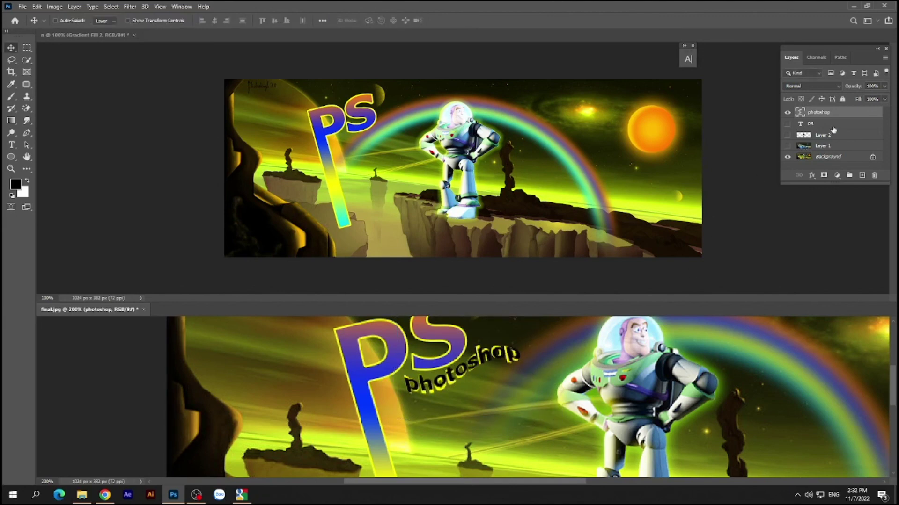
drag(840, 116, 532, 163)
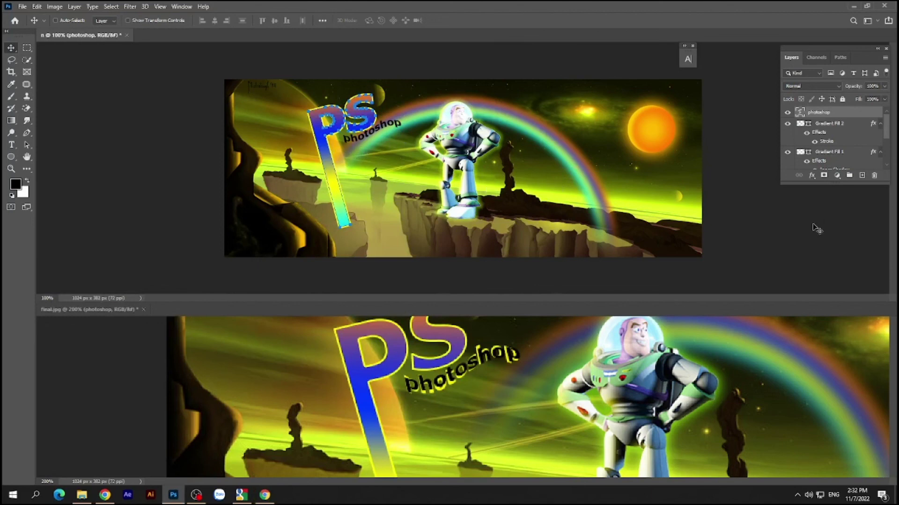
Deselect, then hide the photoshop layer in the final.jpg reference.
key(ctrl+d)
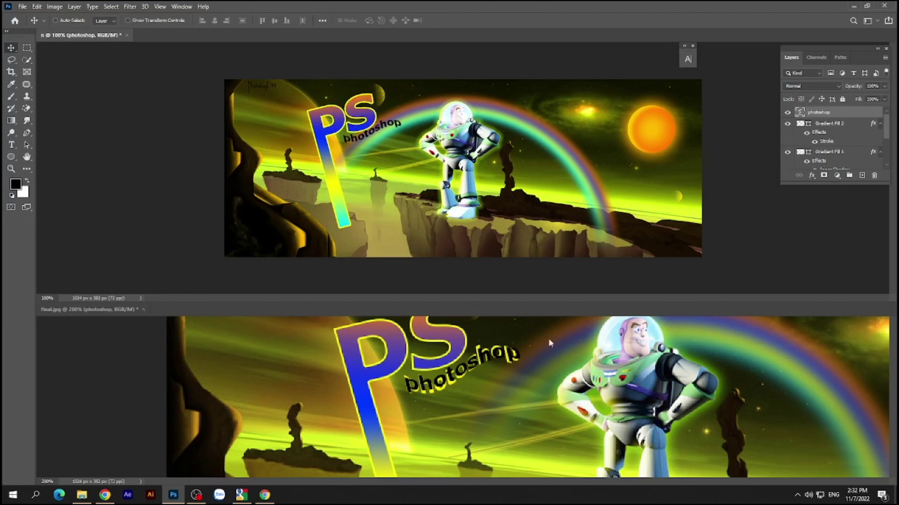
click(518, 361)
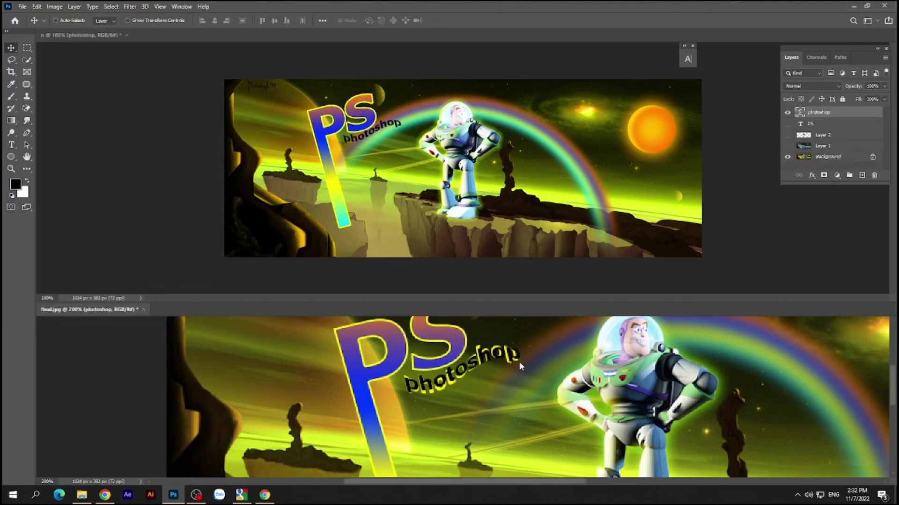
click(787, 113)
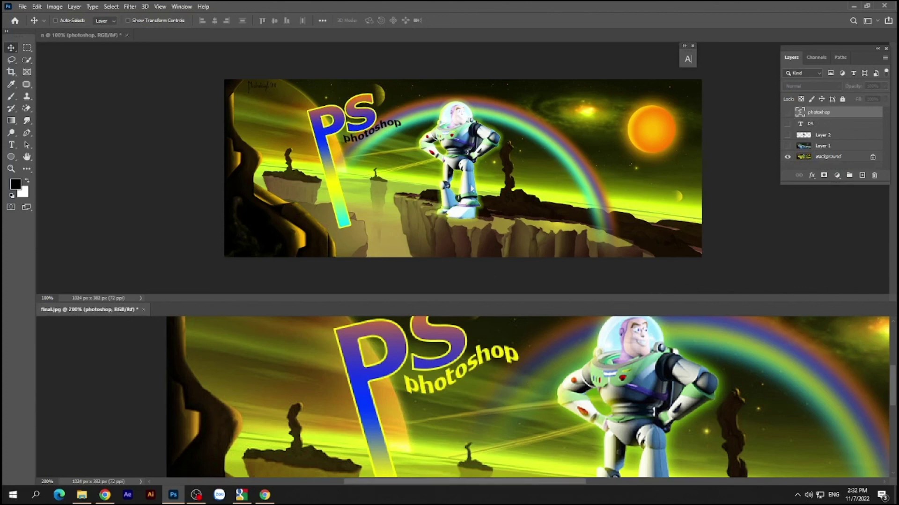
click(400, 129)
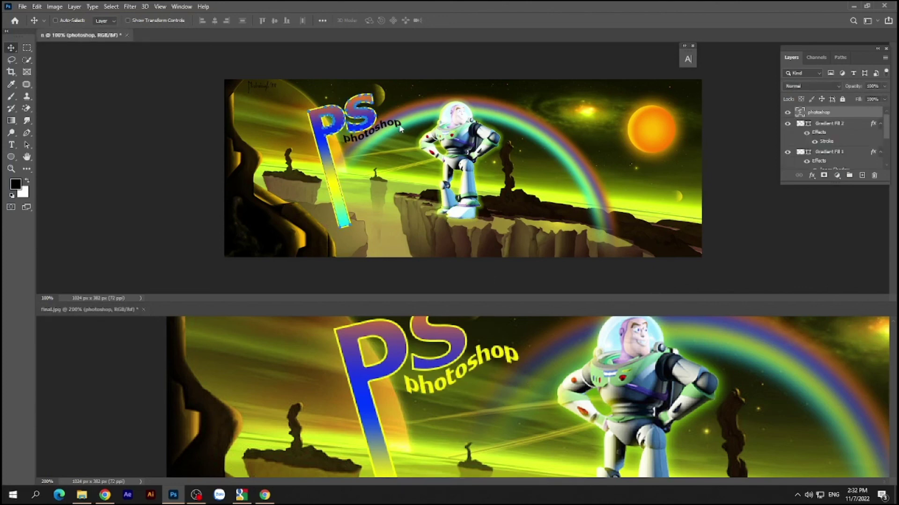
Hide the Path 2 outline in the Paths panel and return to the Layers list.
click(841, 57)
click(819, 130)
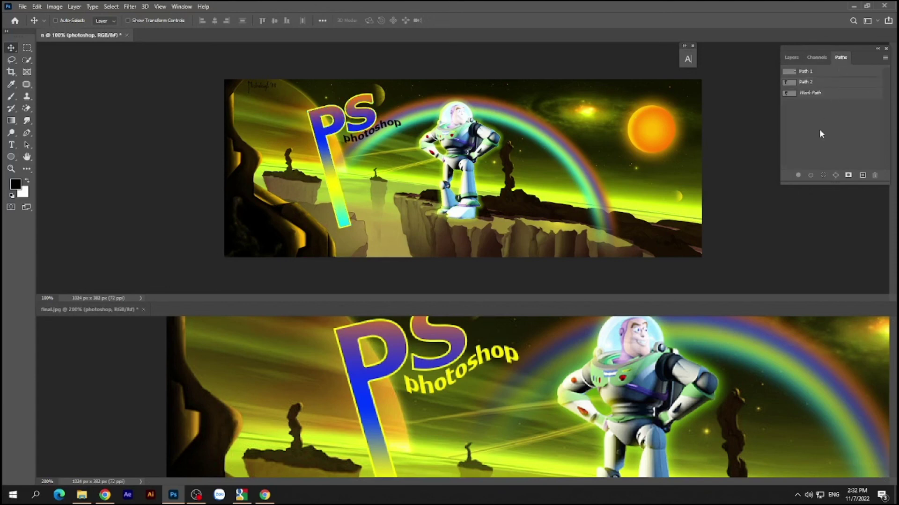
click(791, 57)
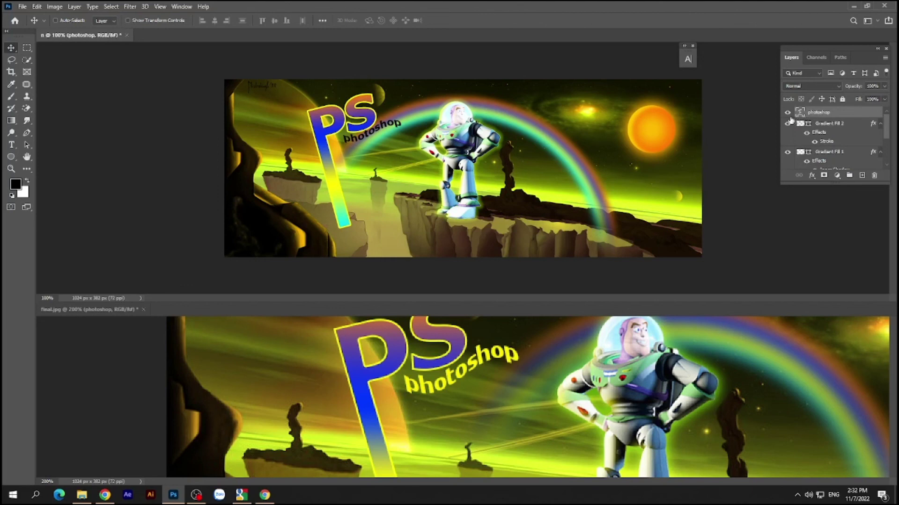
click(15, 184)
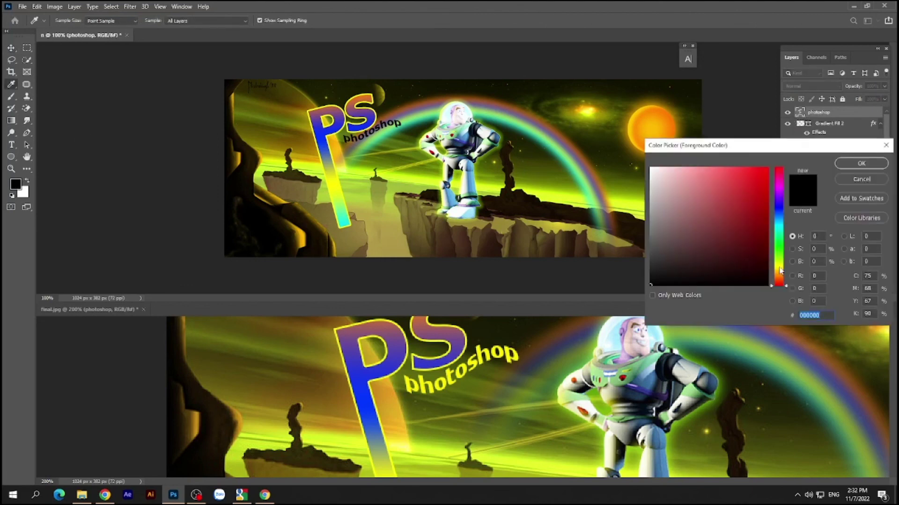
Set the foreground to bright yellow and fill the photoshop text with it.
click(779, 267)
click(766, 176)
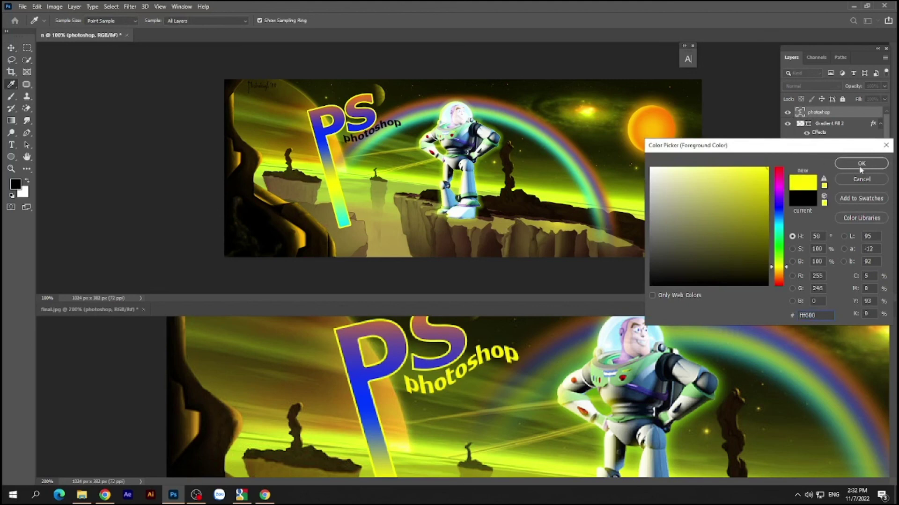
click(861, 164)
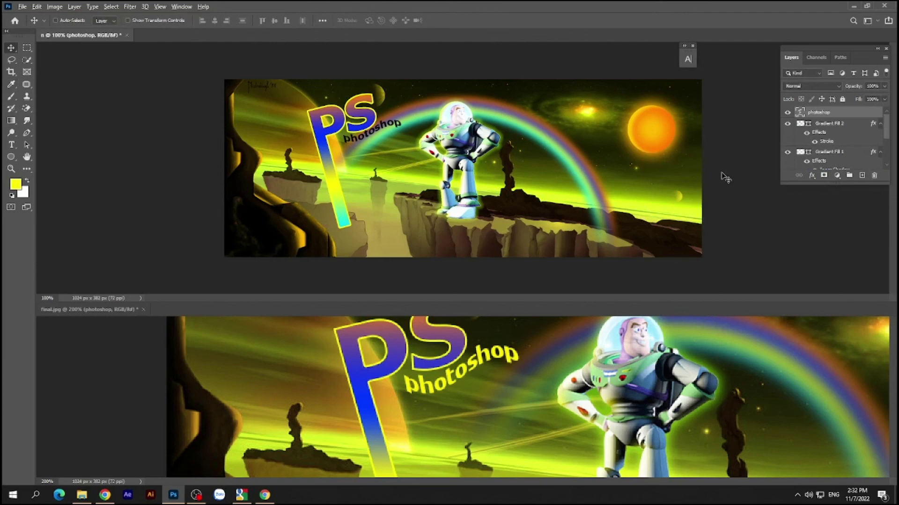
key(alt+BackSpace)
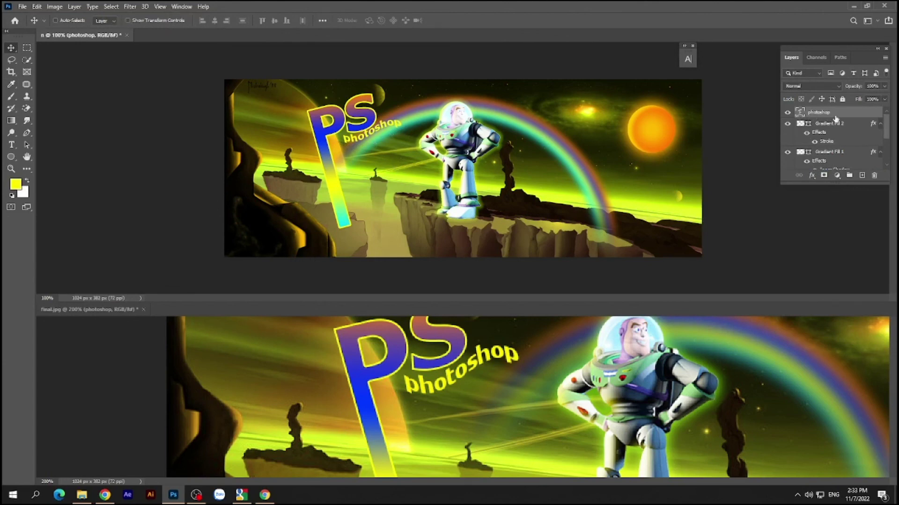
double_click(799, 117)
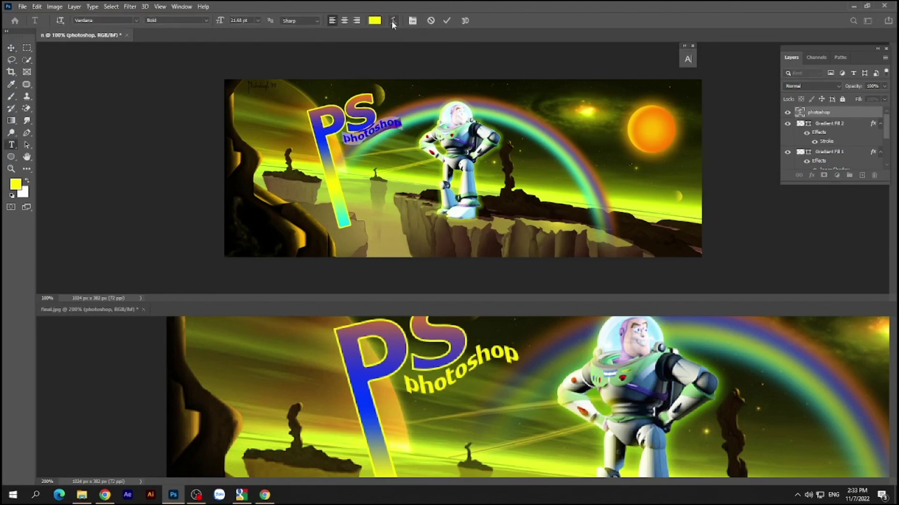
Apply a Flag warp to the yellow photoshop text with the bend deepened to -62.
click(393, 20)
drag(424, 117, 485, 121)
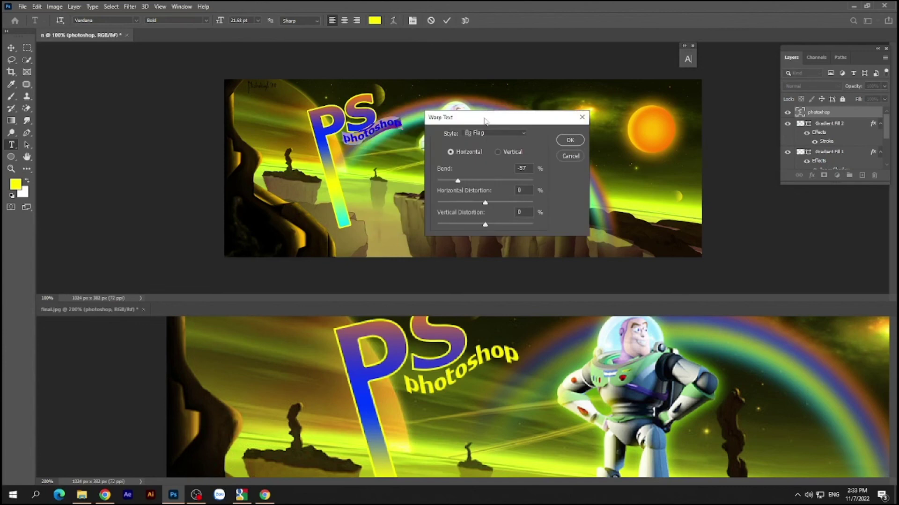
drag(458, 181, 448, 183)
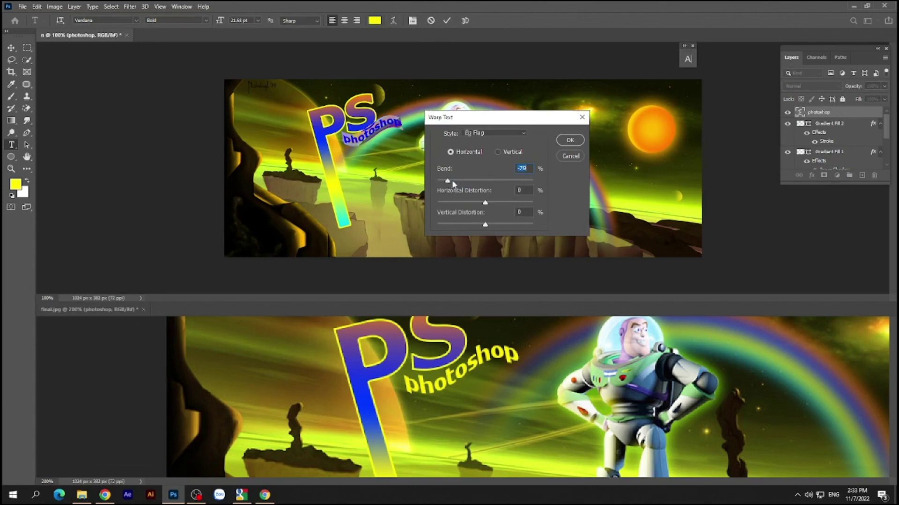
click(570, 139)
click(10, 48)
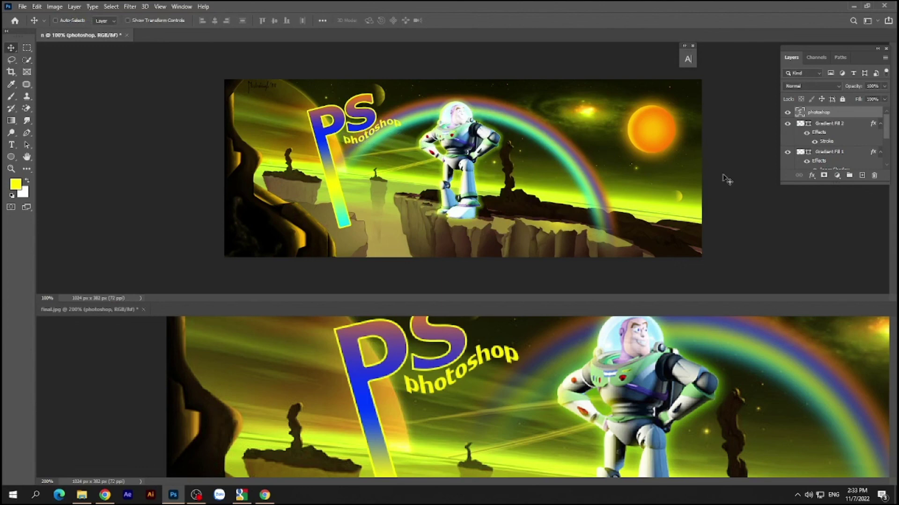
click(618, 365)
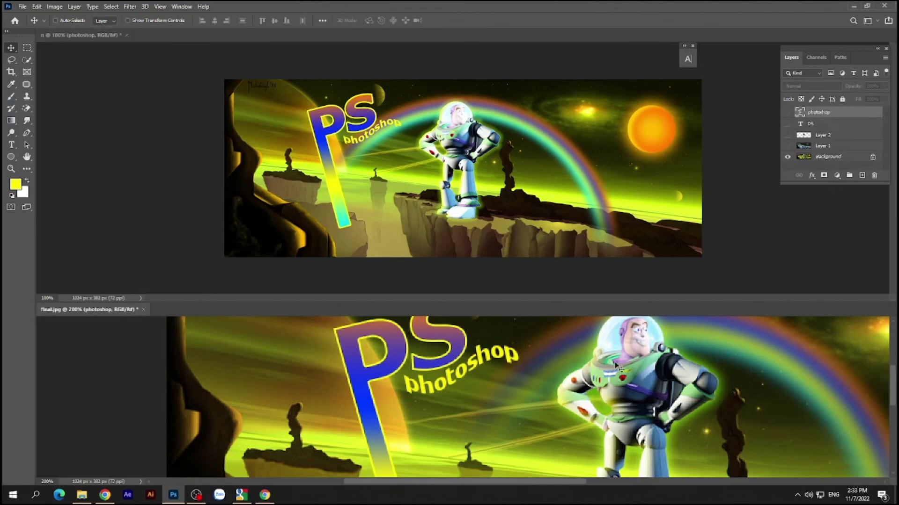
Zoom both the final.jpg reference and the banner out to 66.7%.
key(ctrl+1)
key(ctrl+minus)
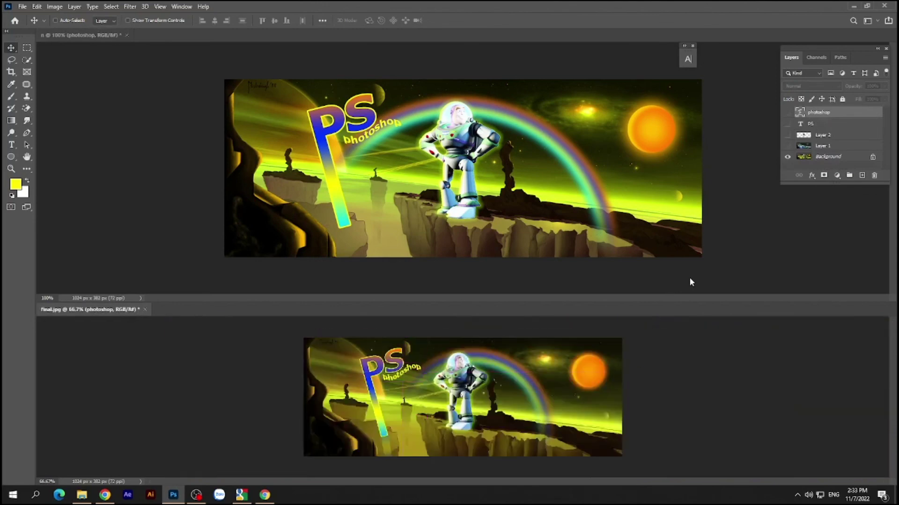
click(698, 268)
key(ctrl+minus)
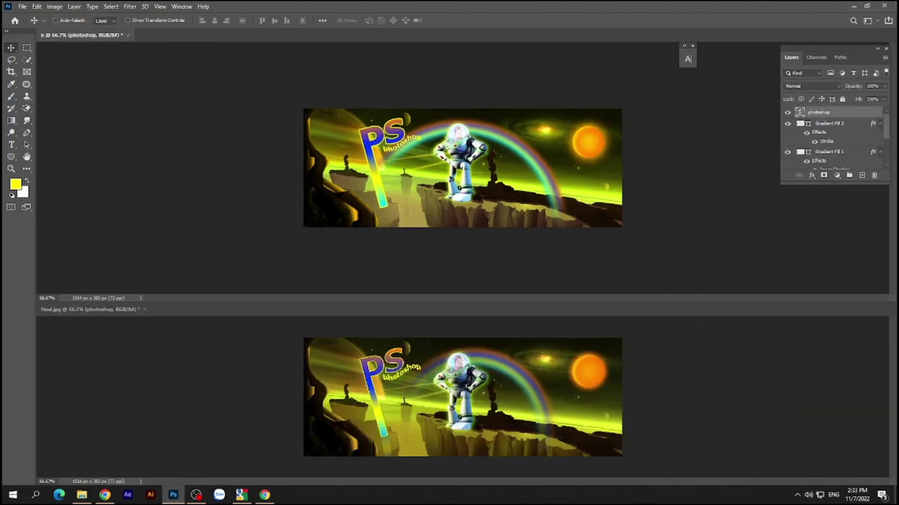